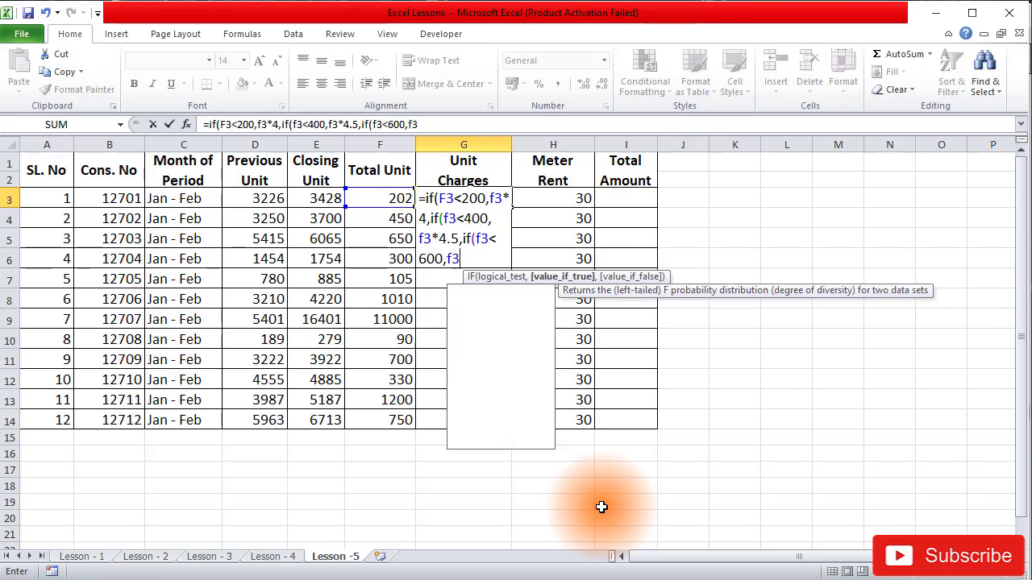
- Continue the nested IF formula in G3 with F3*5.5 below 600 units and F3*6 below 1000 units, consulting the PDF conditions
text(5.5)
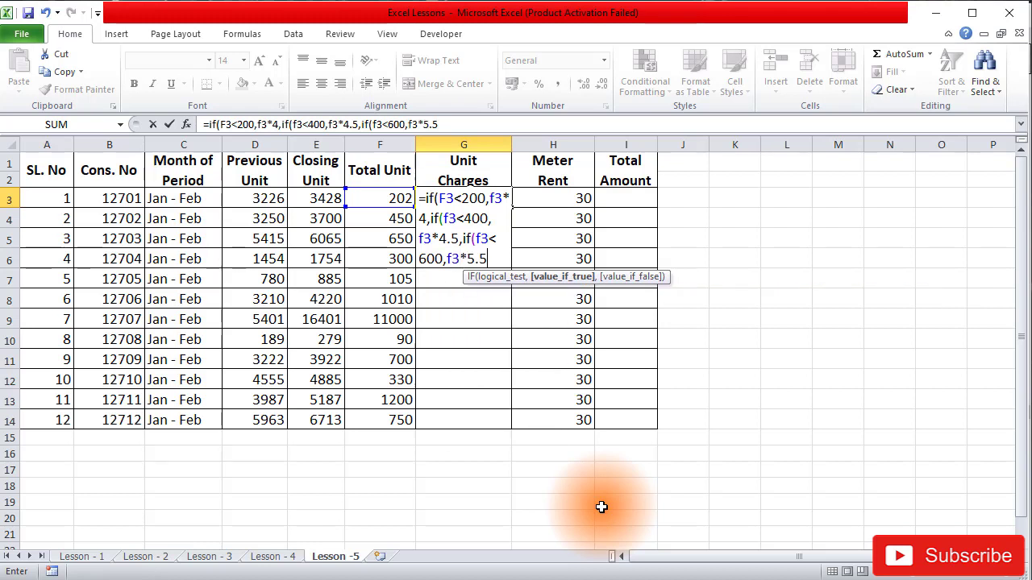
text(,)
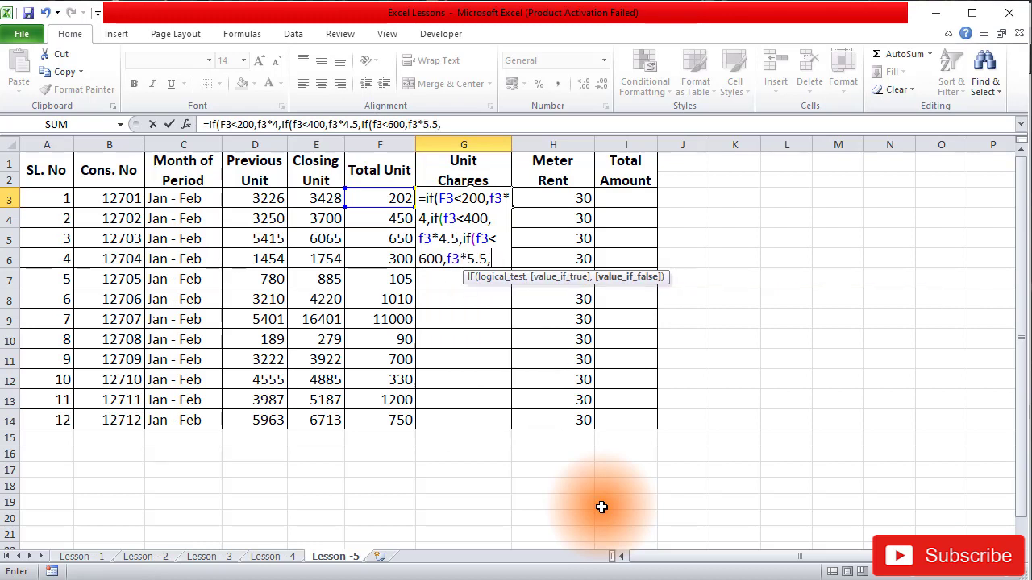
text(if()
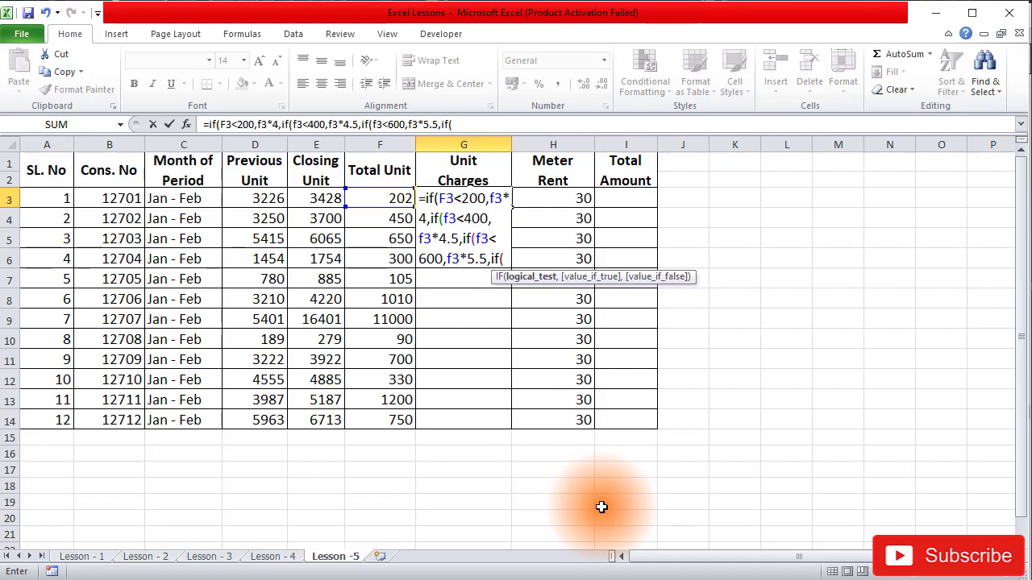
click(602, 579)
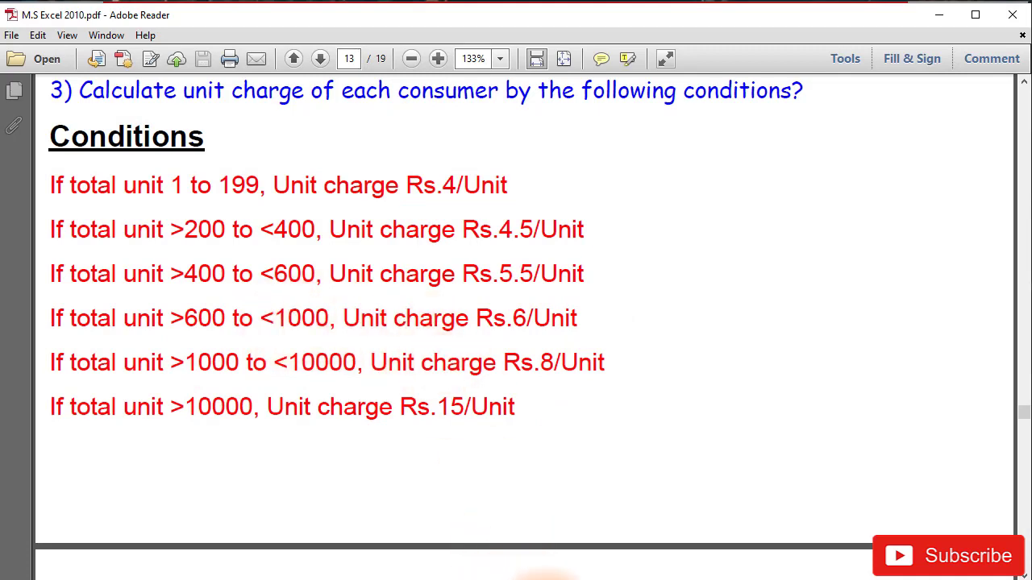
click(572, 579)
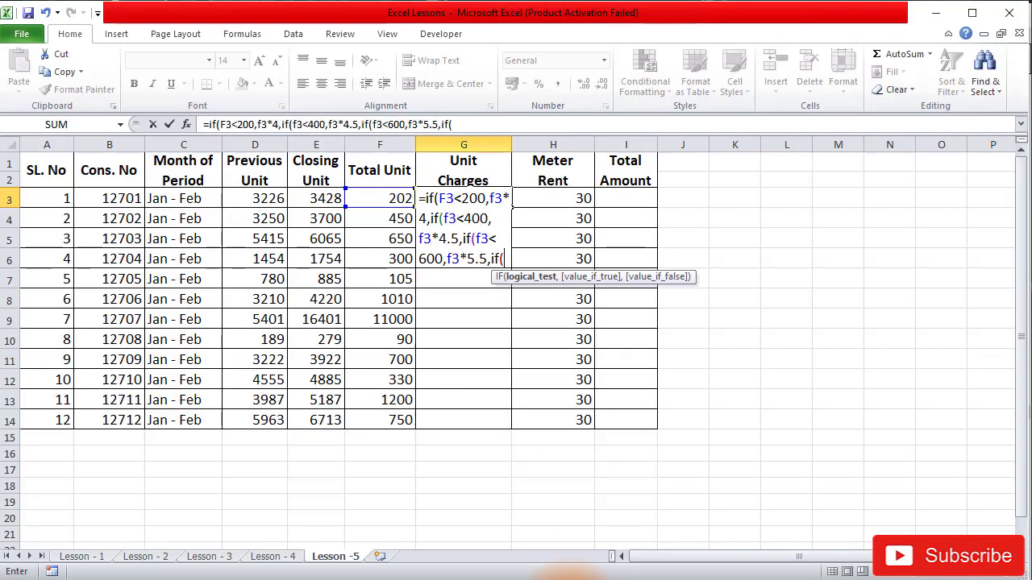
text(f3<1)
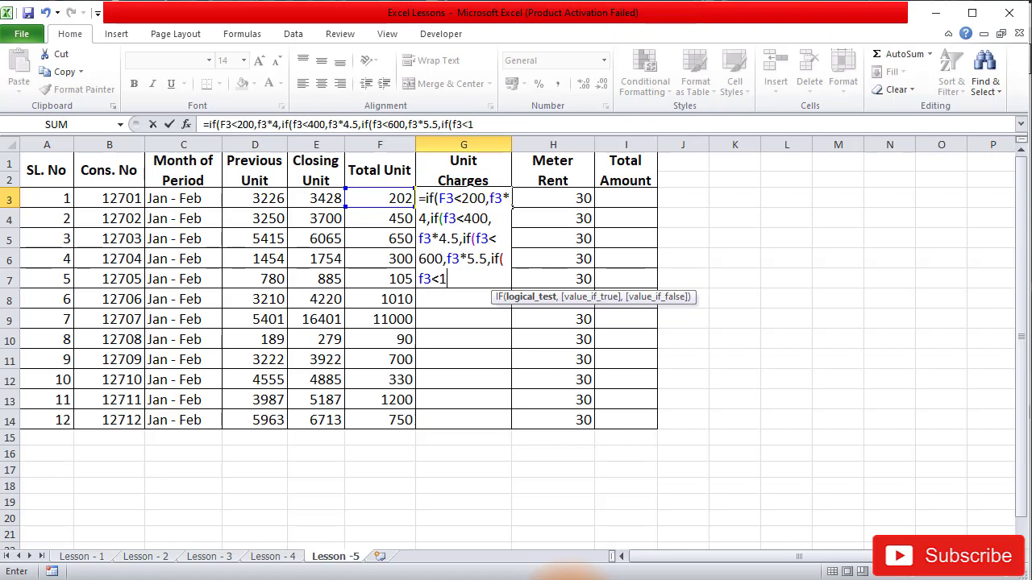
text(000,)
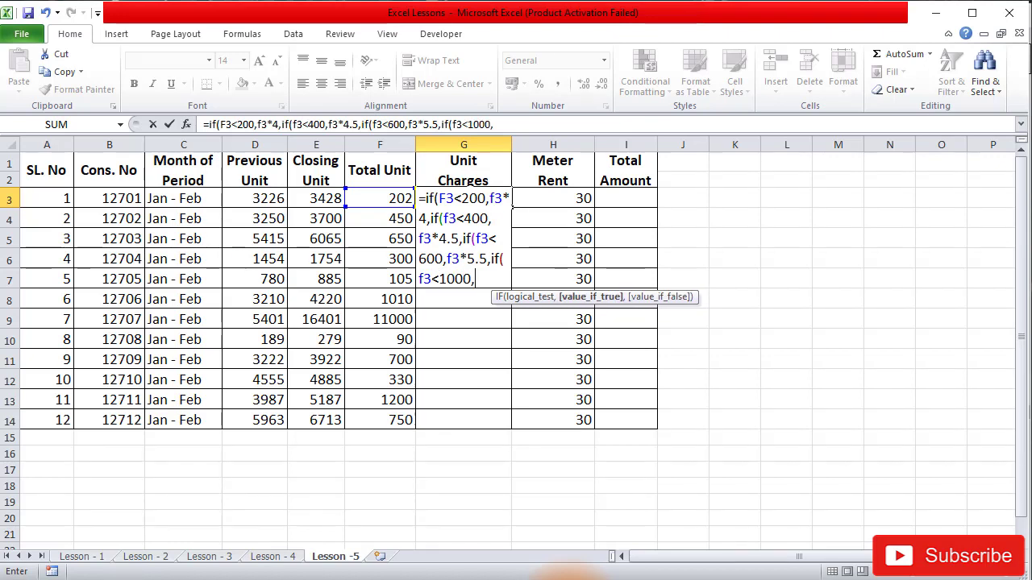
text(f3*6,)
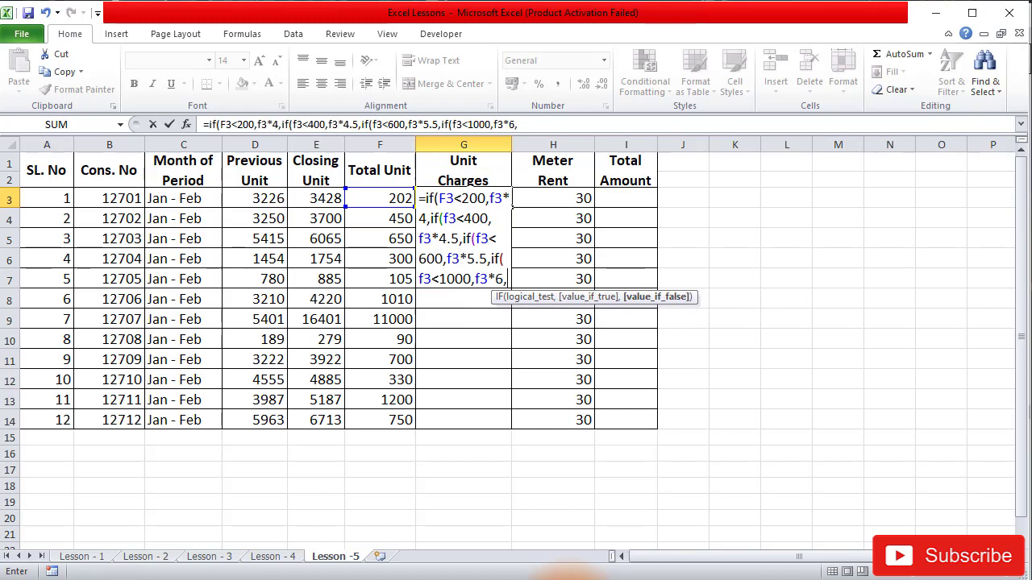
- Add a further nested IF to the G3 formula charging F3*8 when F3<10000, checking the limit in the PDF conditions
text(if(f3)
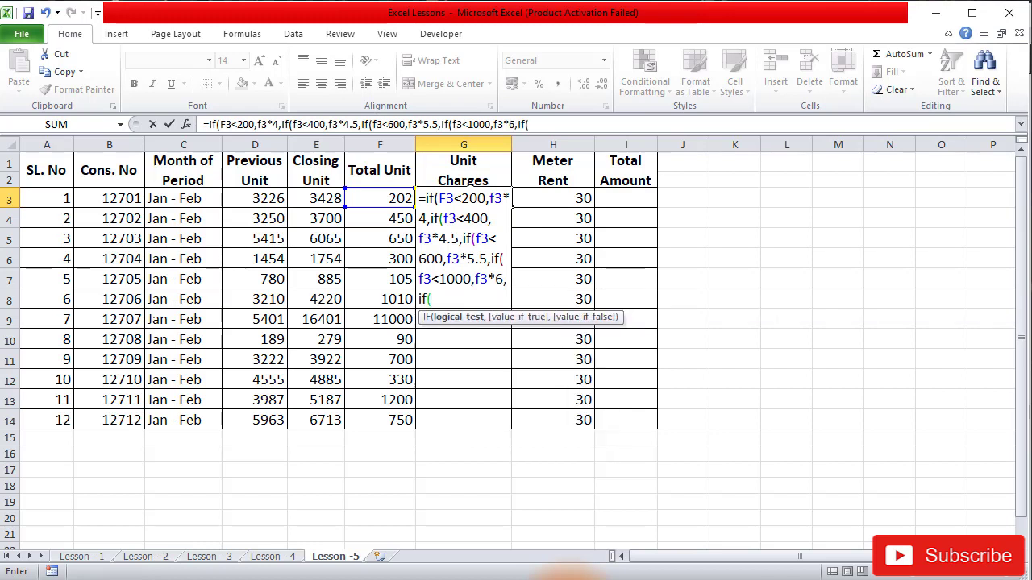
text(<)
click(601, 579)
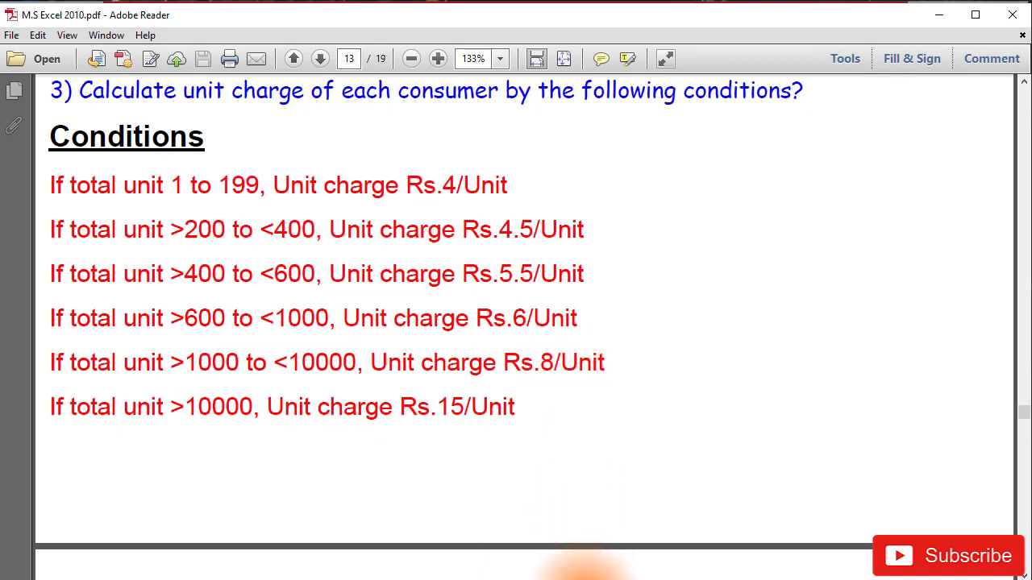
click(641, 578)
text(1000,f3*6,if(f3<1)
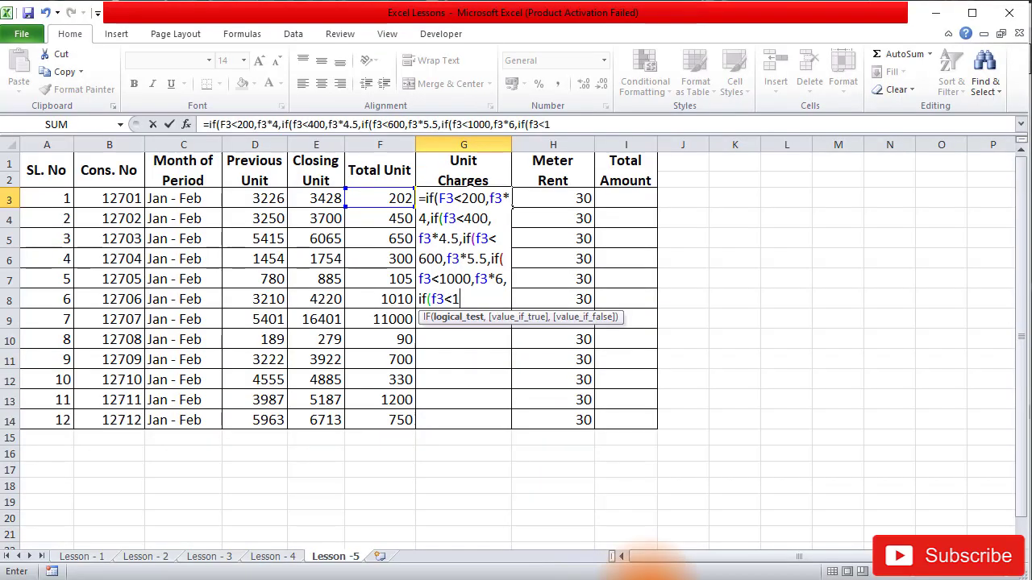
text(0000,f3*8)
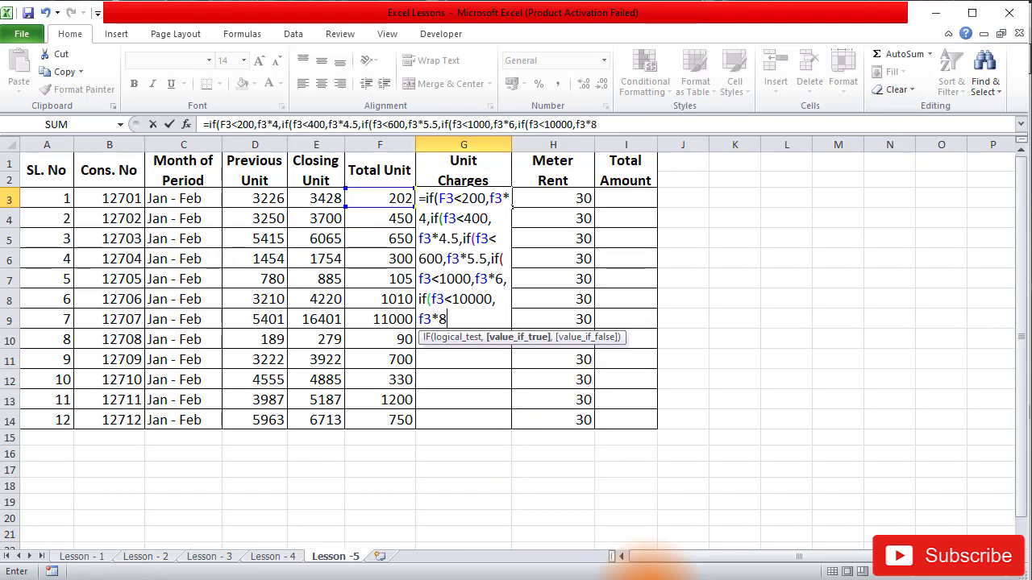
text(,)
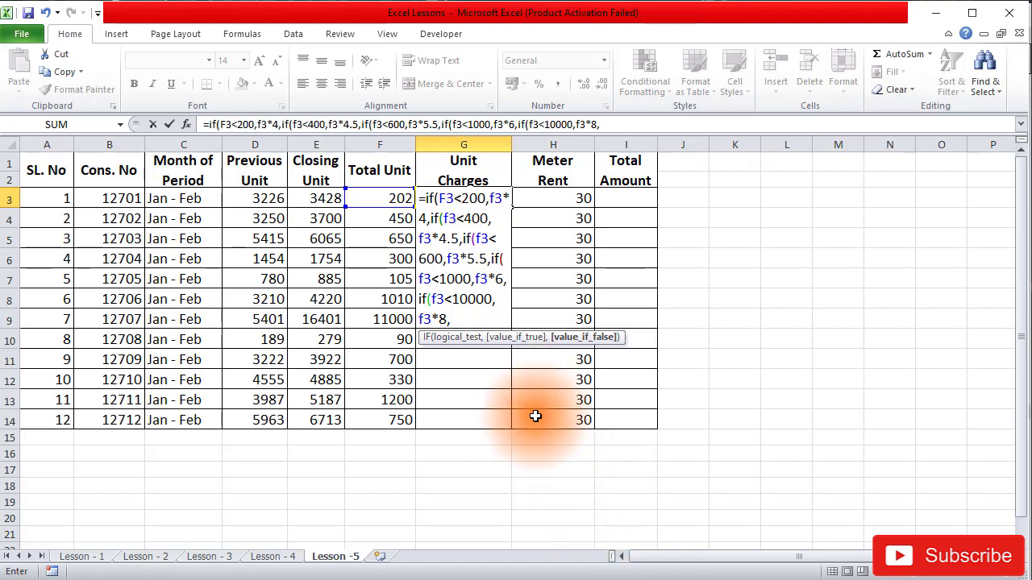
- Finish the G3 formula with F3*15 as the final false value, close all five IF functions and enter it
click(615, 579)
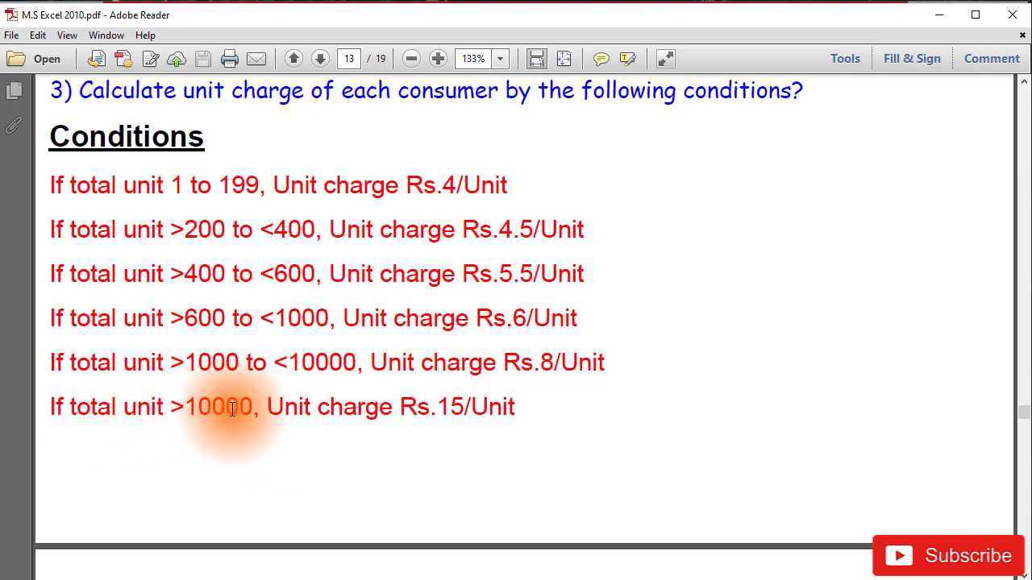
click(565, 579)
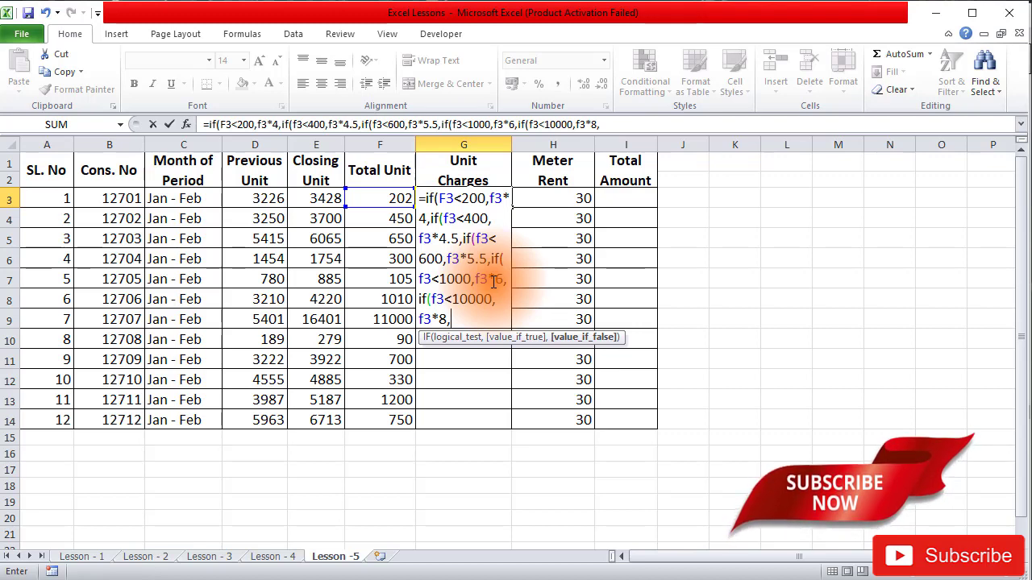
text(f3*1)
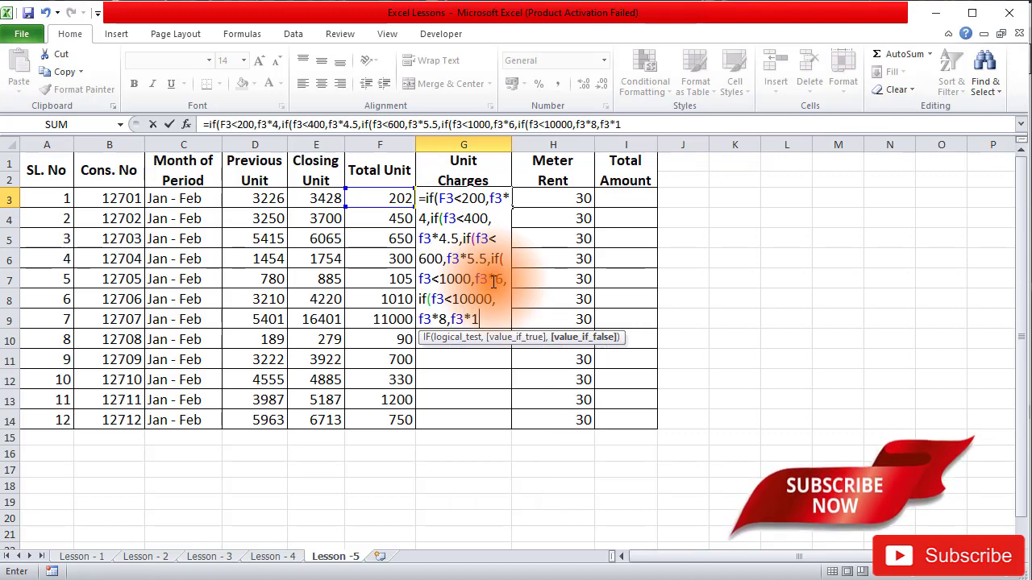
text(5)
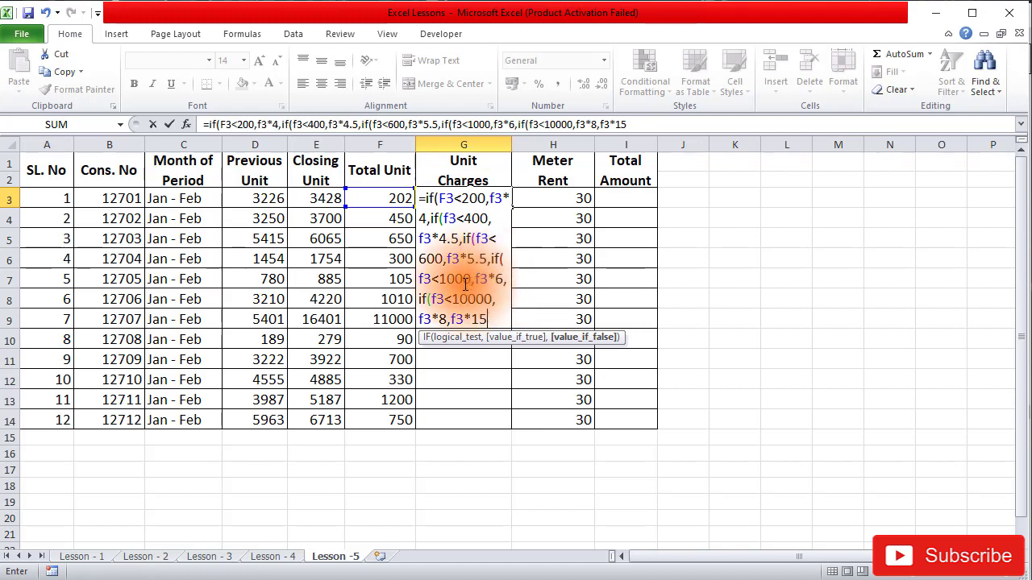
text())))))
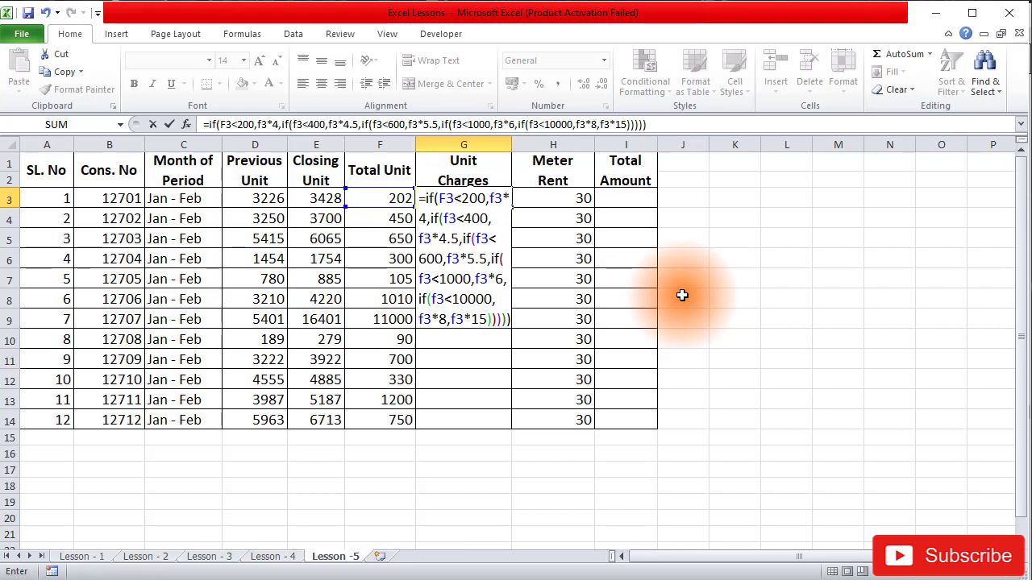
key(Return)
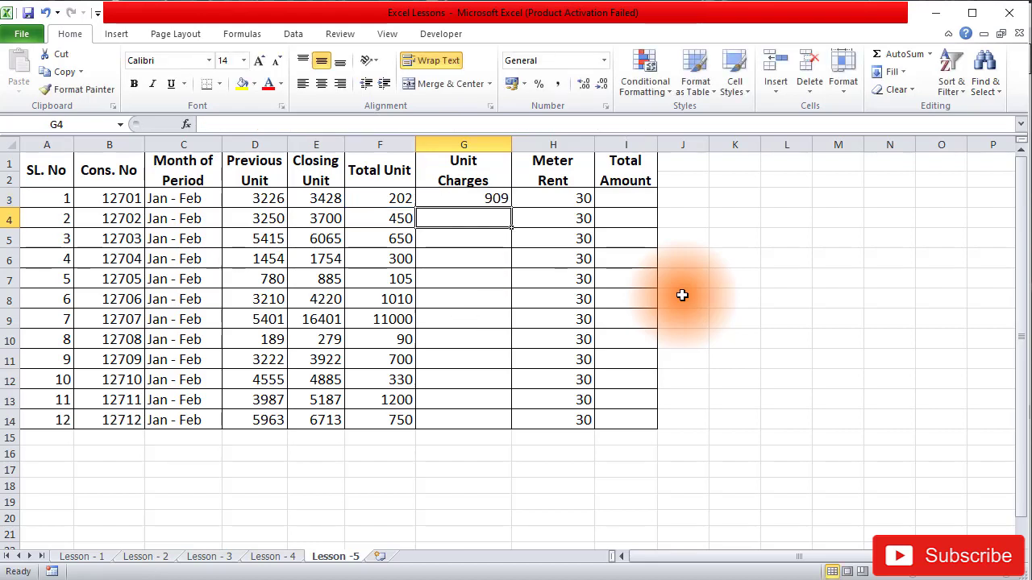
- Fill the unit charge formula from G3 down through G14 for all consumers
click(491, 196)
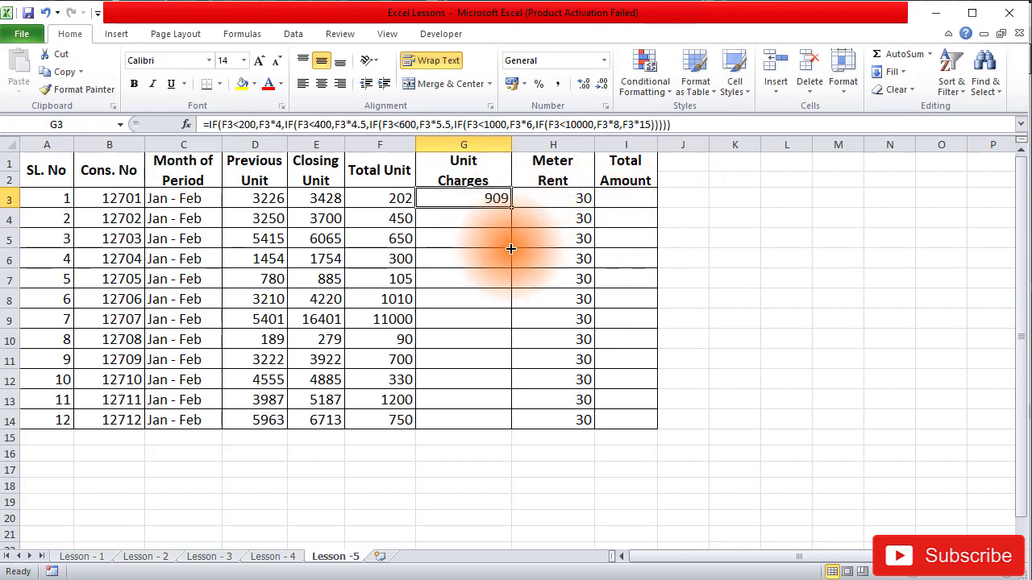
drag(510, 250, 511, 438)
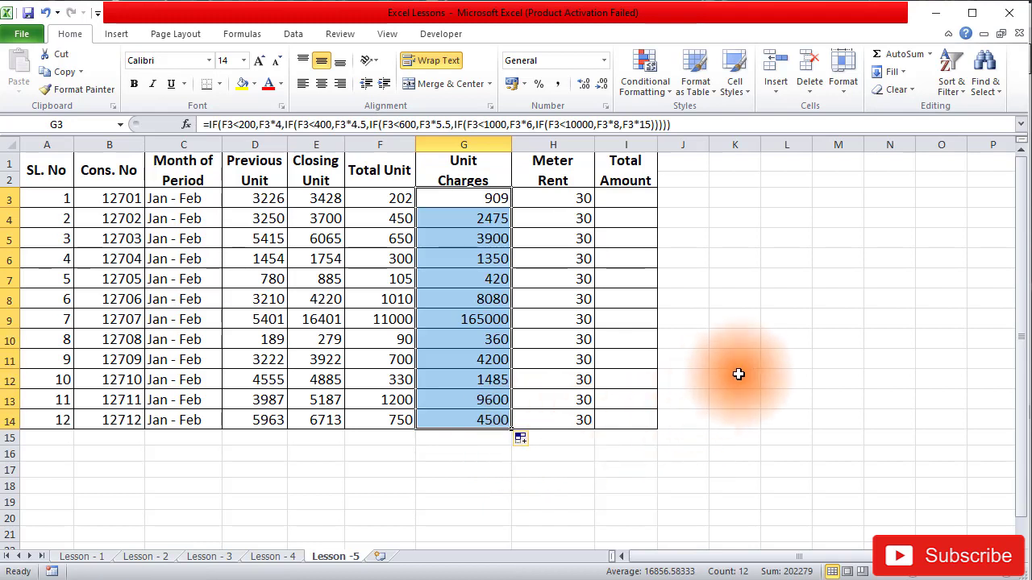
click(738, 374)
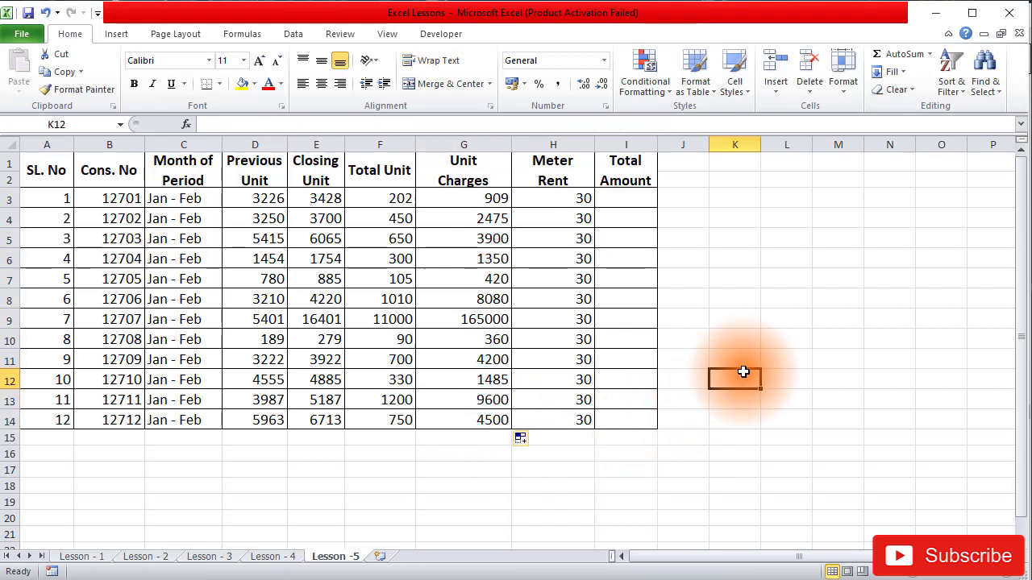
- Switch to Calculator and multiply 202 by 4.5 to check the first consumer's unit charge
click(395, 200)
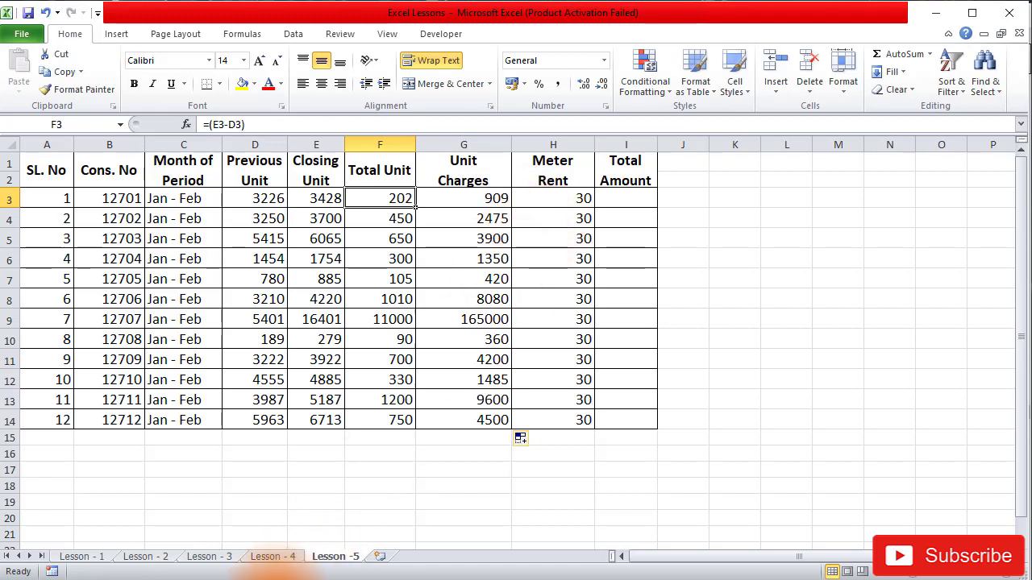
click(280, 578)
drag(771, 93, 805, 58)
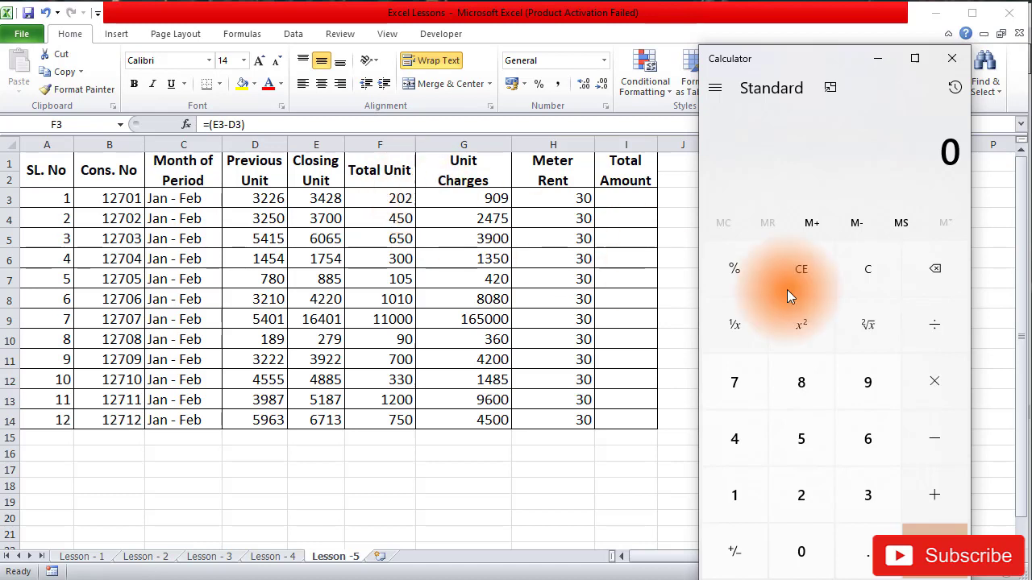
click(798, 493)
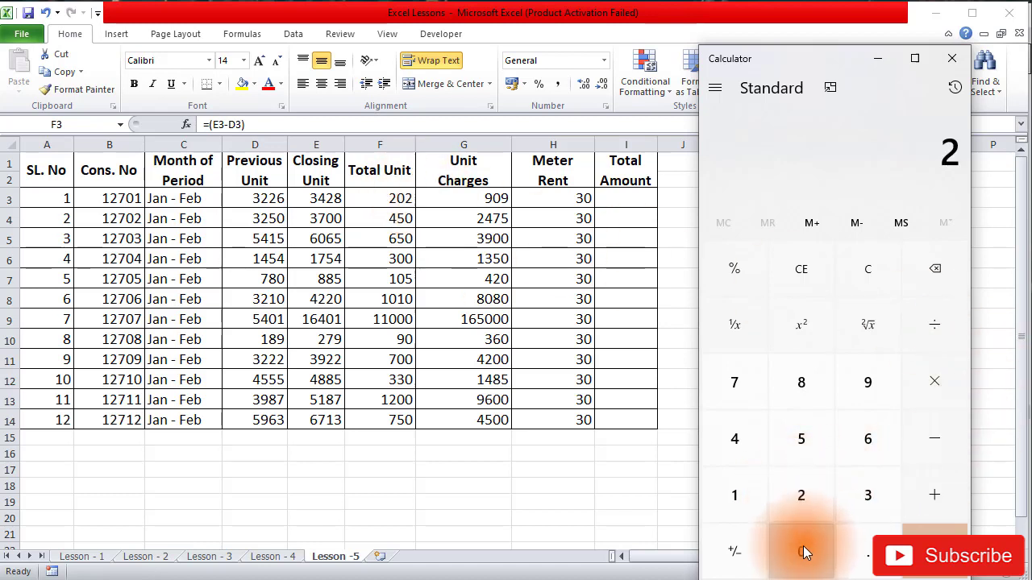
click(801, 551)
click(803, 500)
click(931, 390)
click(756, 442)
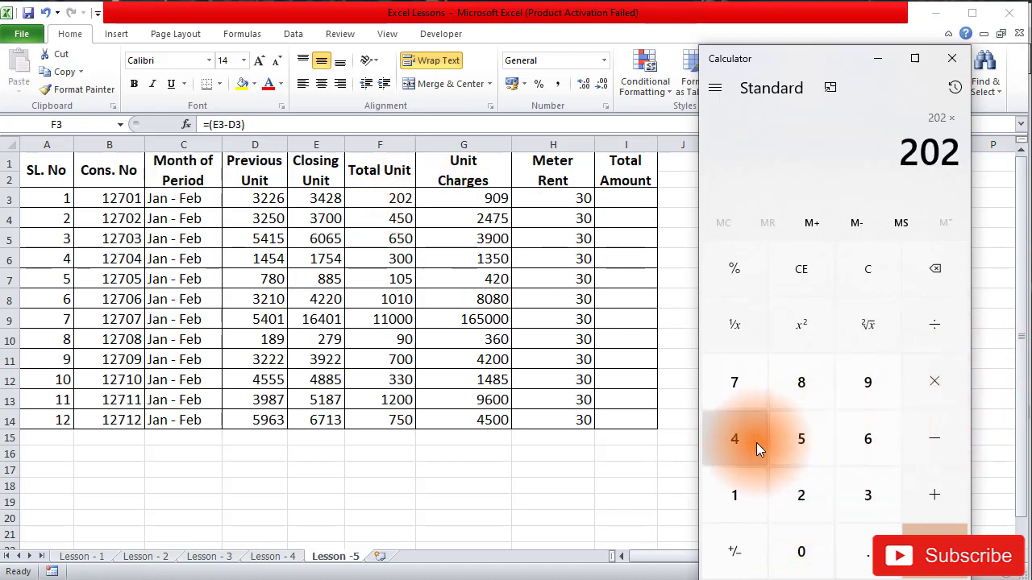
click(843, 554)
click(792, 456)
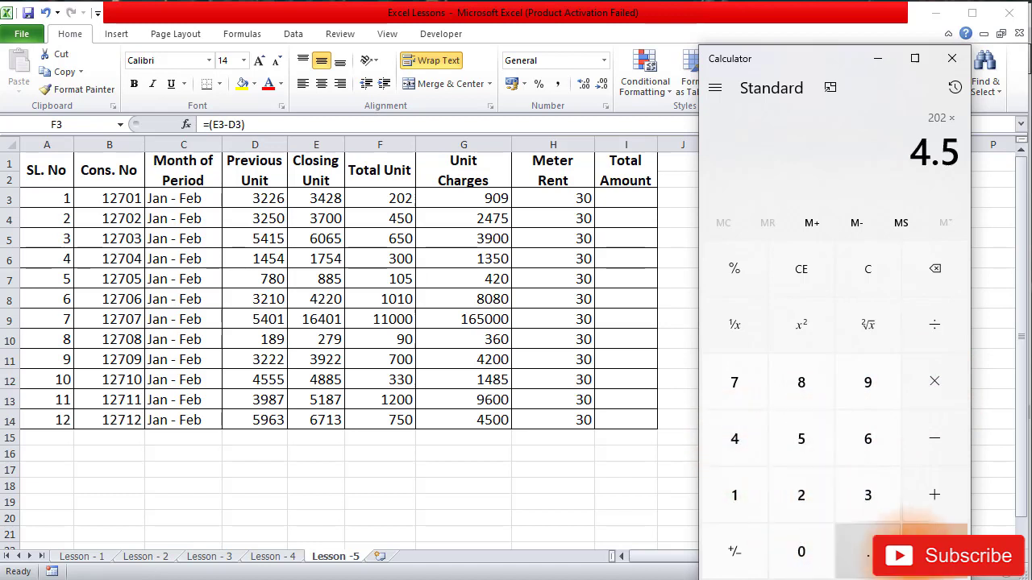
click(933, 531)
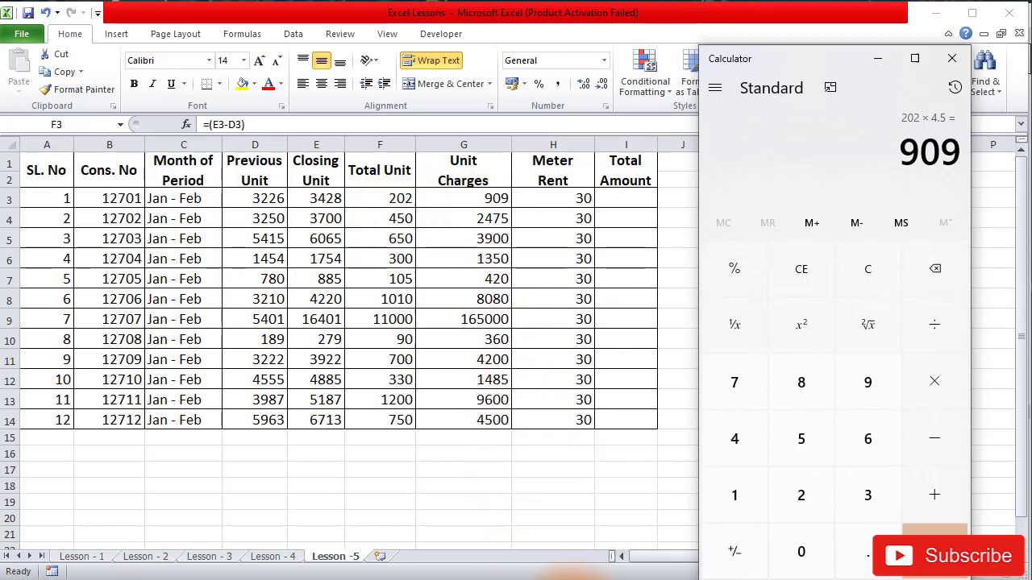
- Review the PDF rate conditions and multiply 450 by 5.5 in Calculator to check the second consumer's unit charge
key(alt+Tab)
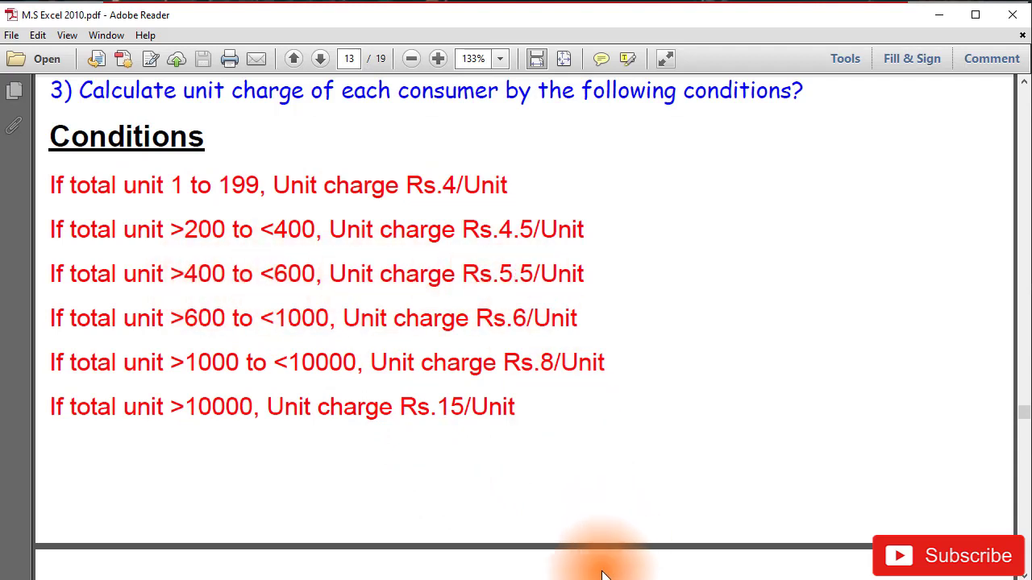
click(573, 579)
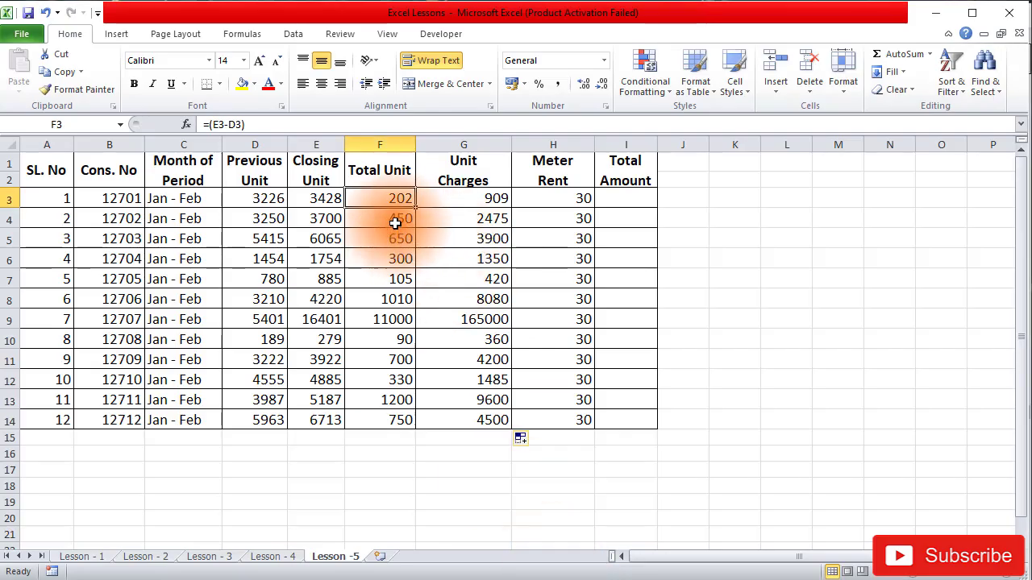
click(649, 576)
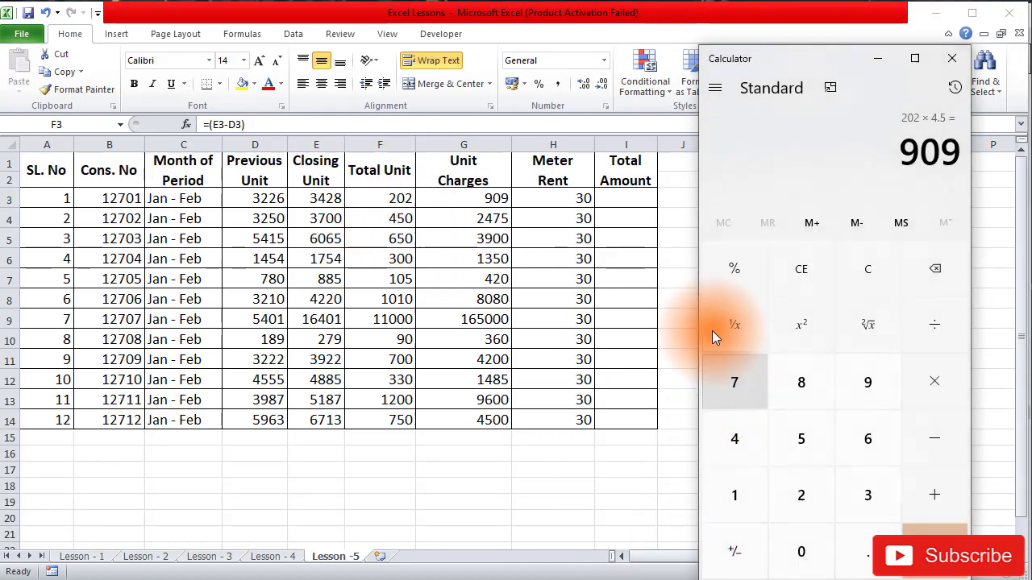
click(734, 439)
click(801, 439)
click(802, 552)
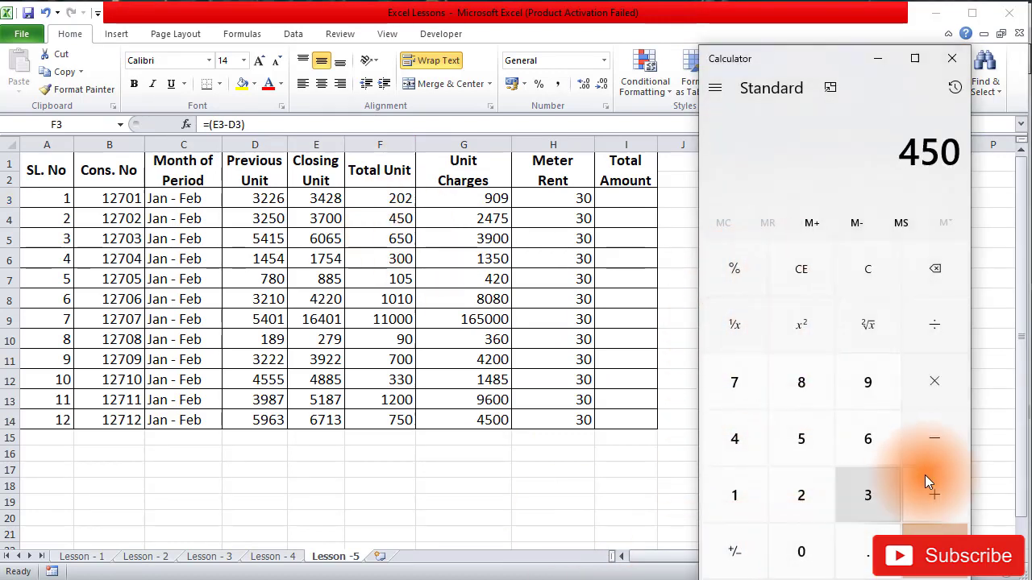
click(929, 384)
click(801, 439)
click(868, 552)
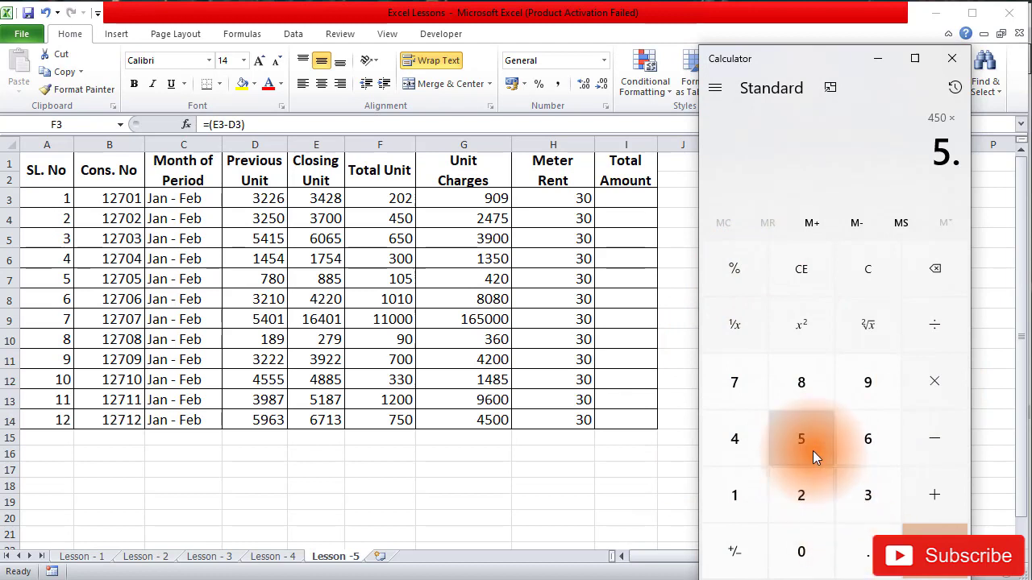
click(801, 439)
click(934, 542)
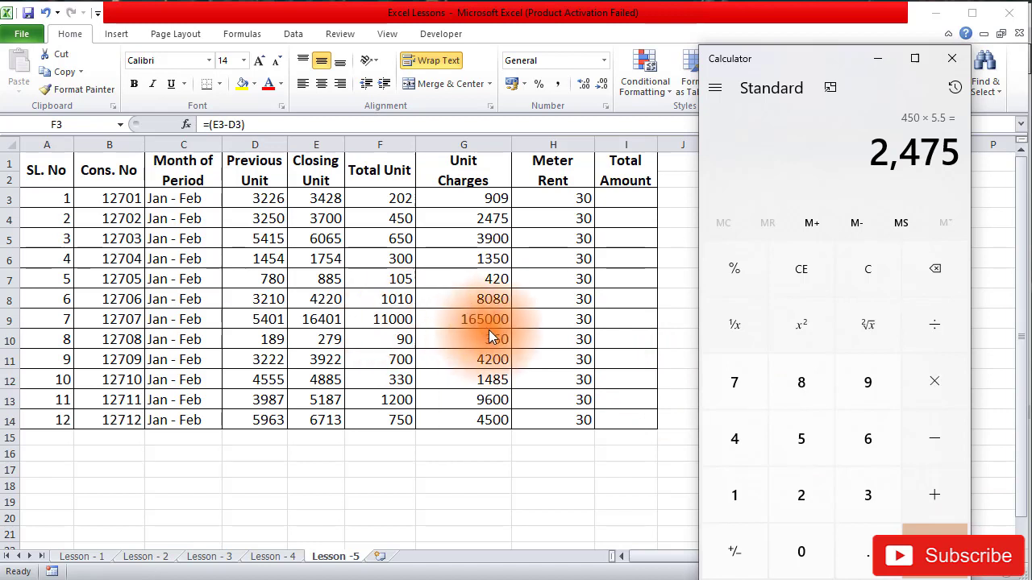
- Multiply 11000 by 15 in Calculator to check the seventh consumer's unit charge, and close Calculator
click(868, 273)
click(733, 495)
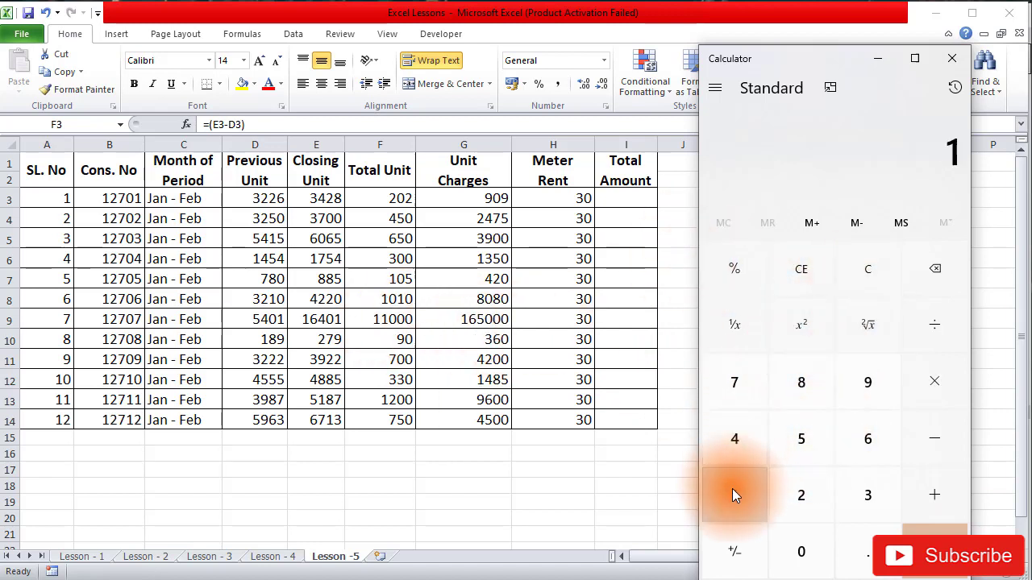
click(733, 495)
click(800, 553)
click(800, 554)
click(801, 554)
click(919, 403)
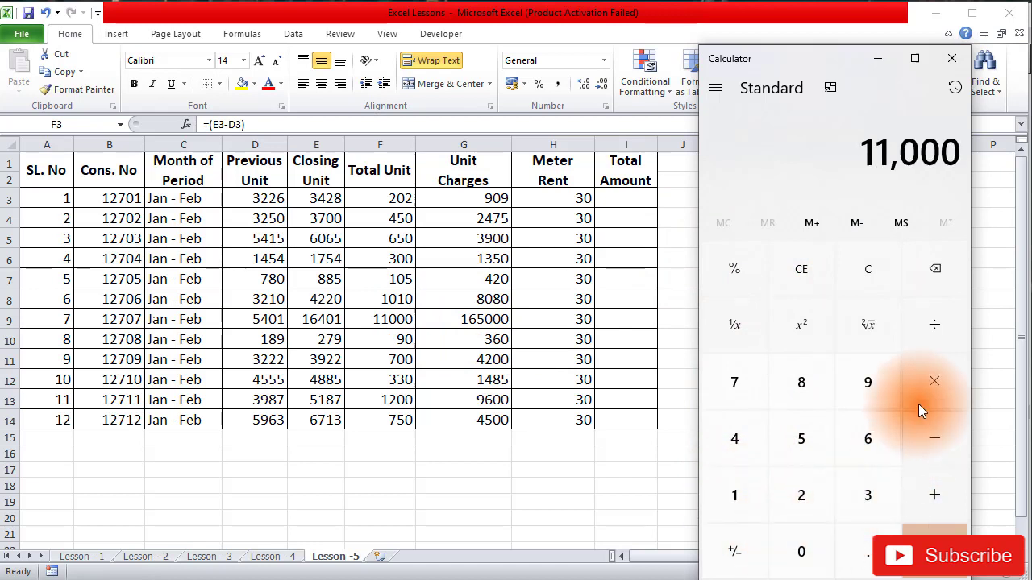
click(749, 491)
click(801, 449)
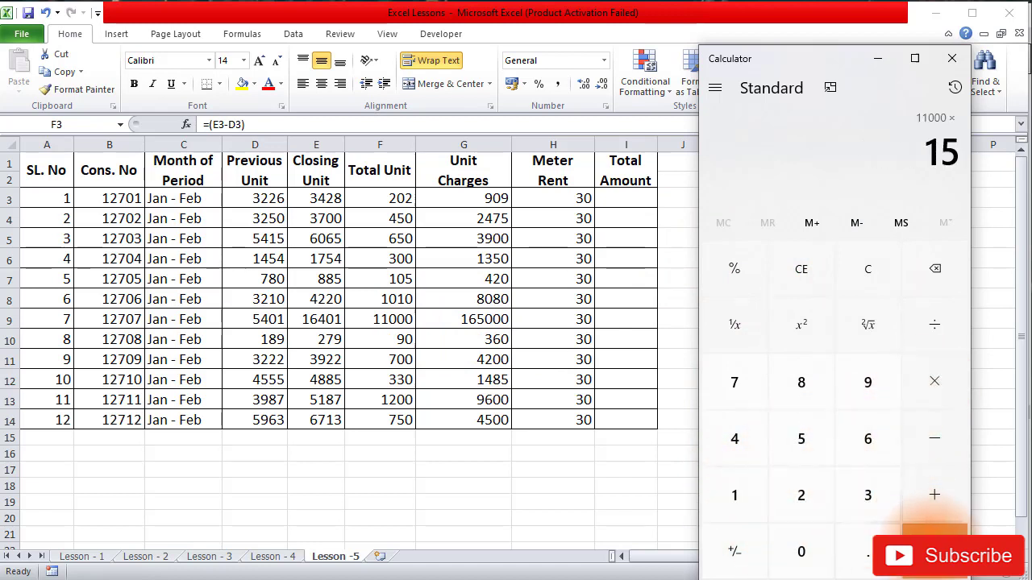
click(934, 540)
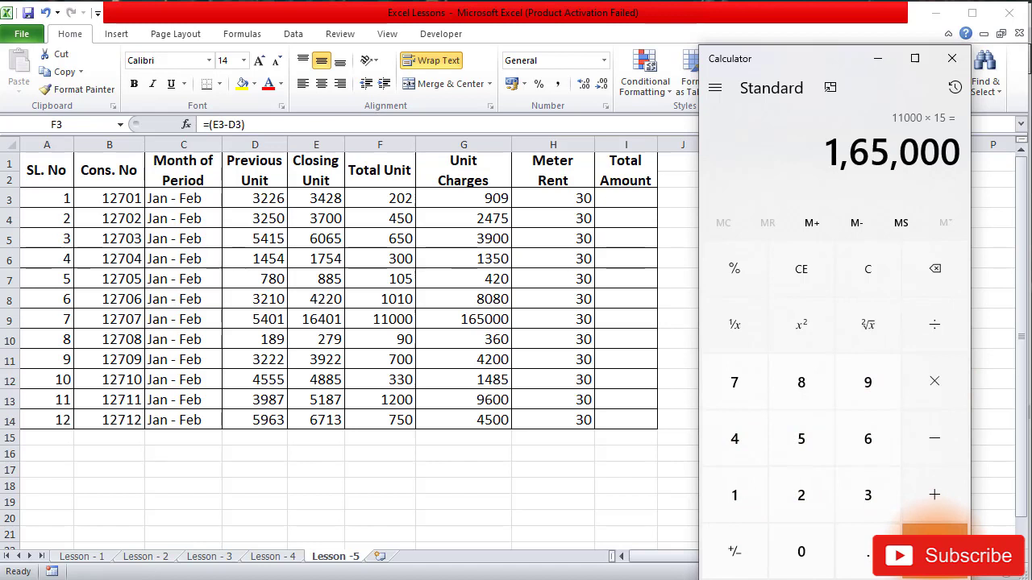
click(952, 58)
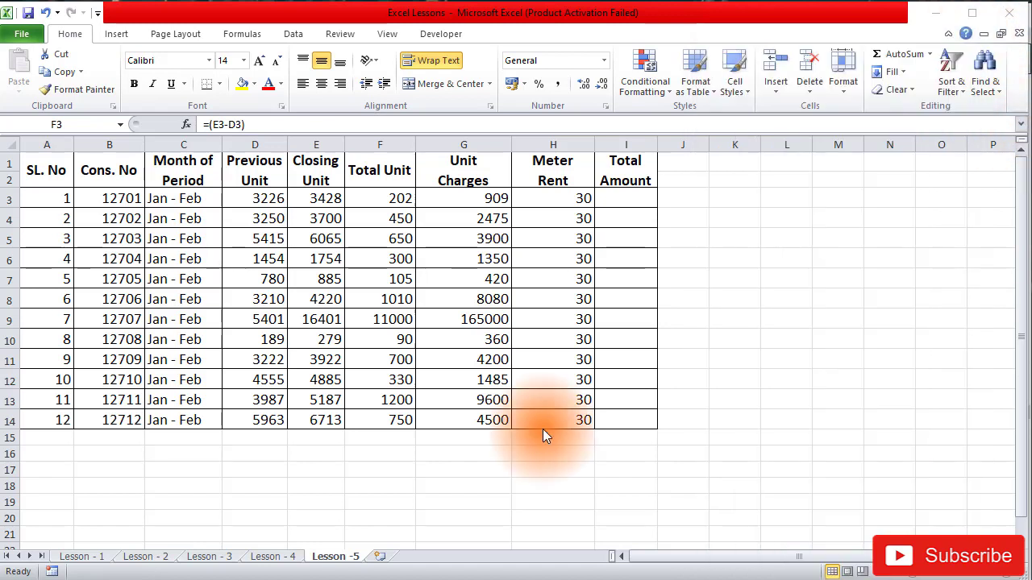
- Enter the formula =(G3+H3) in I3 to add the first consumer's unit charges and meter rent
click(561, 196)
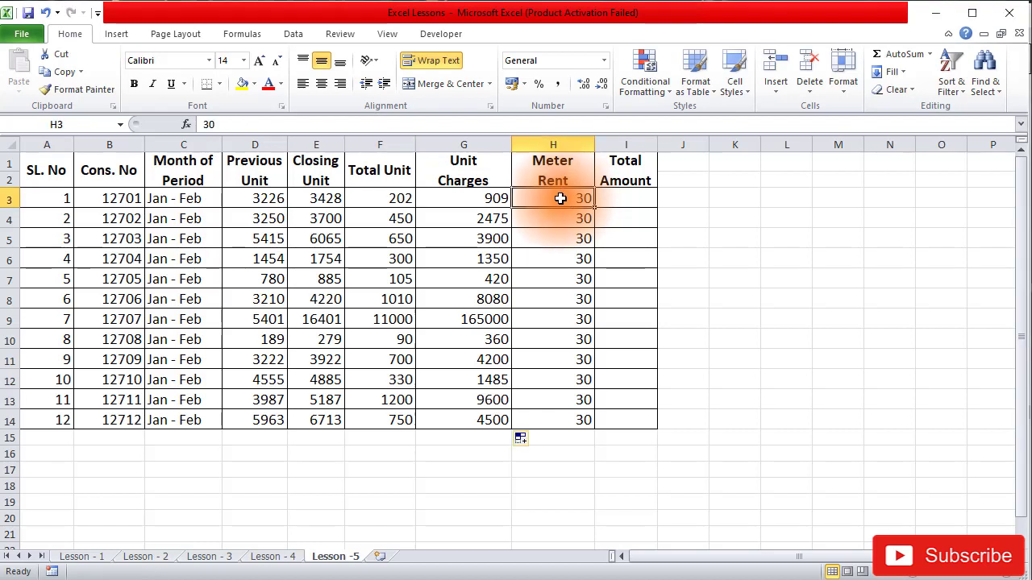
click(618, 201)
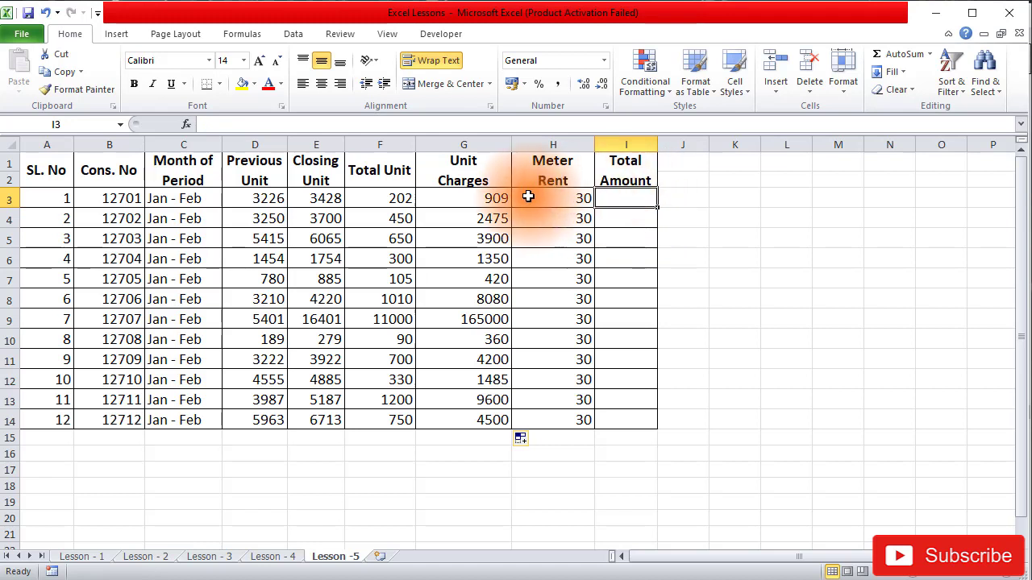
click(466, 198)
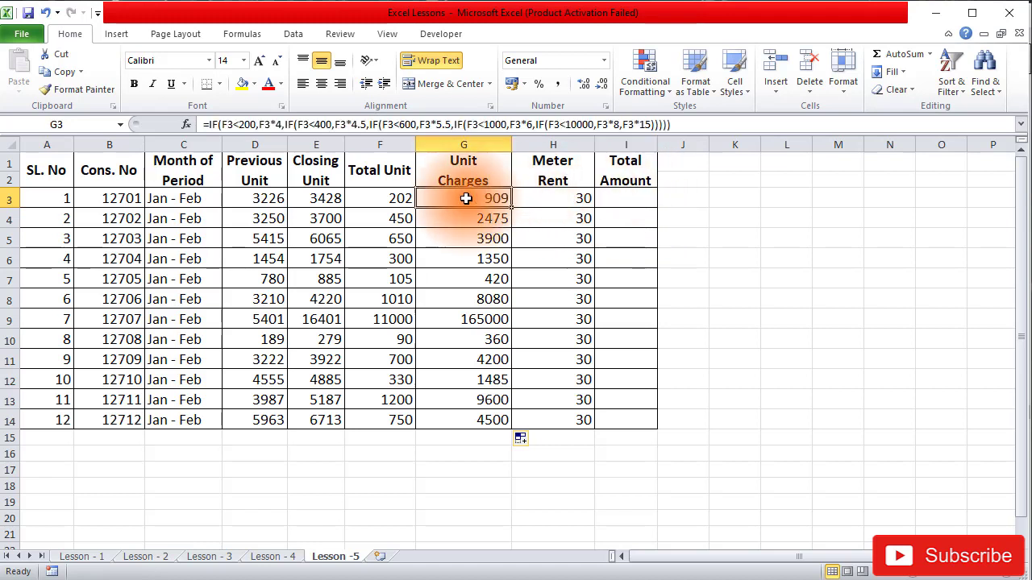
click(536, 198)
click(619, 198)
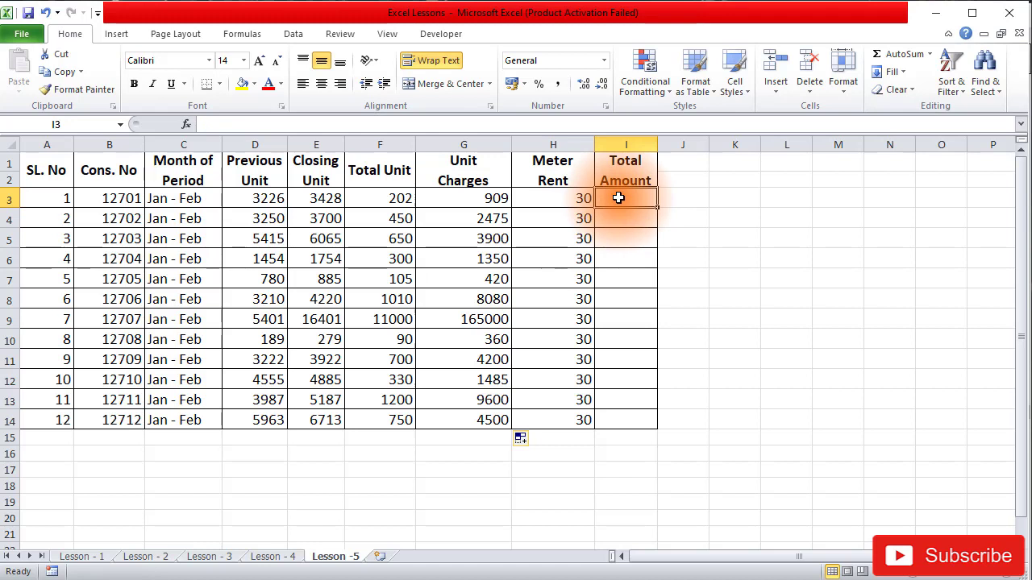
text(=)
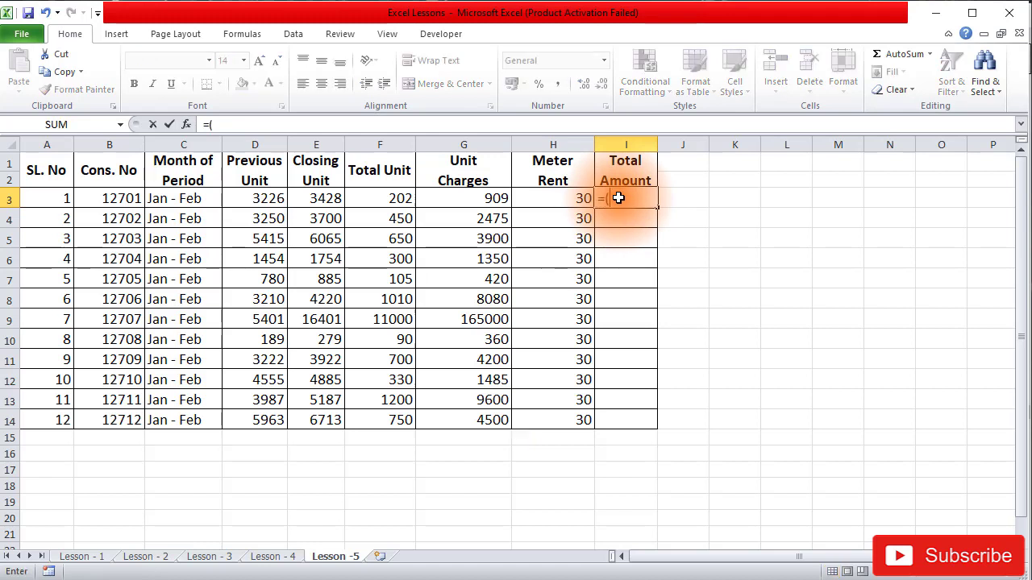
text(()
click(482, 199)
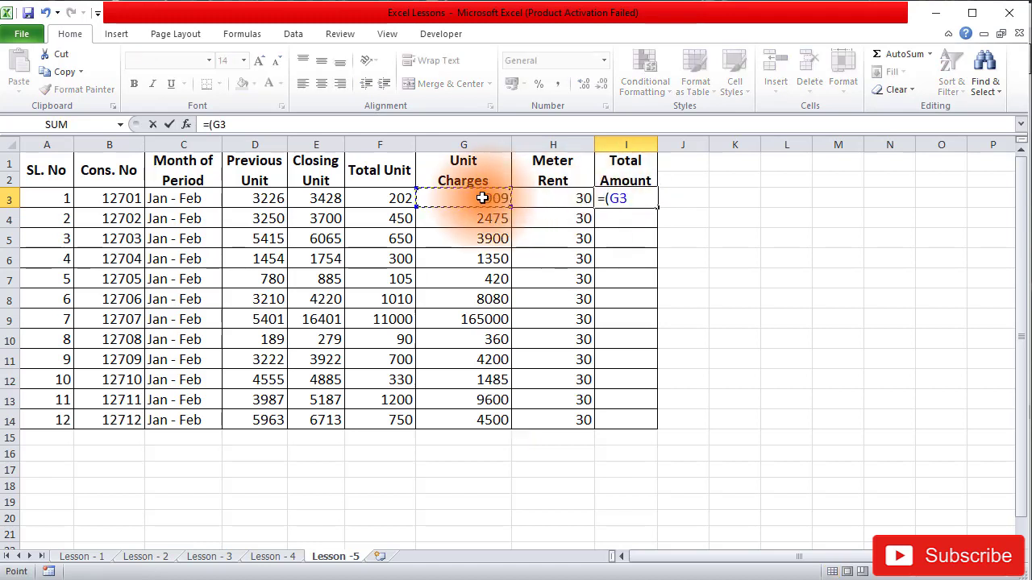
text(+)
click(564, 202)
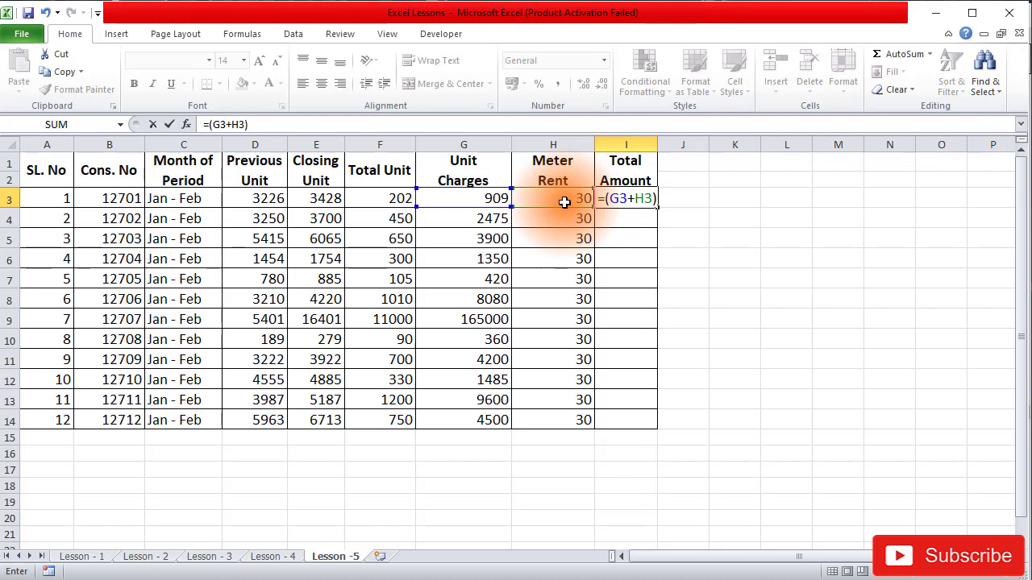
key(Return)
- Fill the total amount formula from I3 down through I14 for all consumers
click(640, 200)
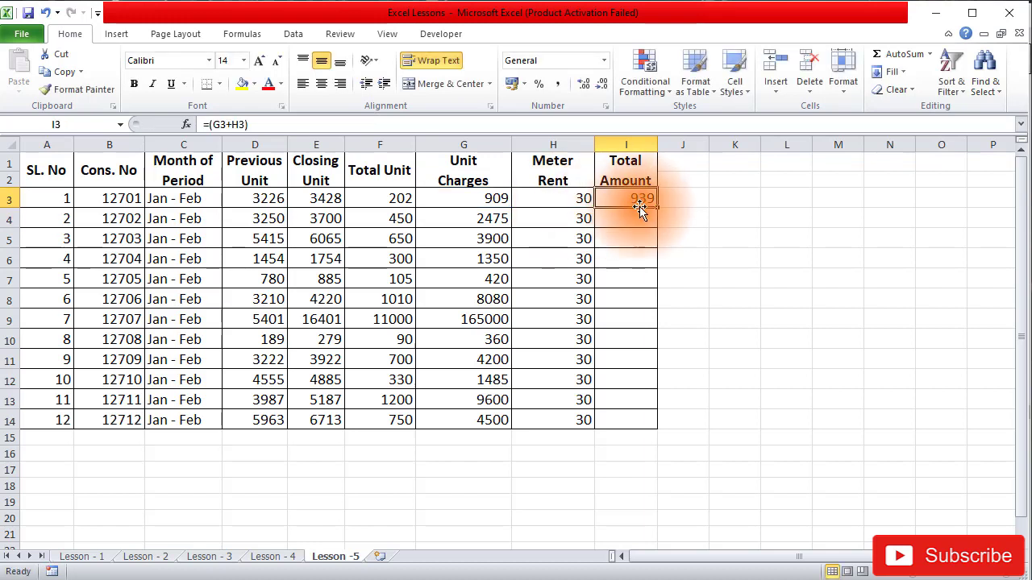
drag(657, 208, 657, 422)
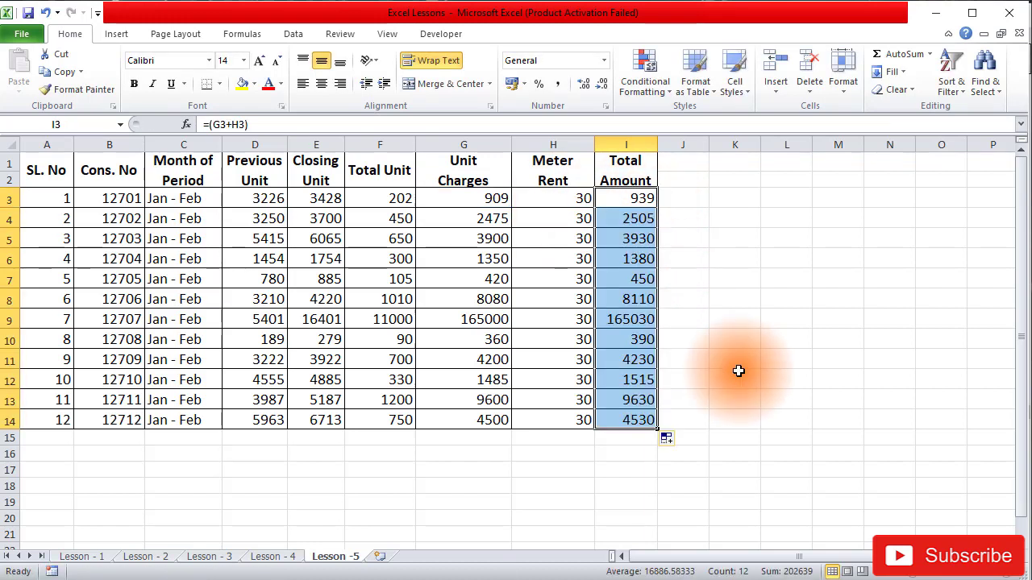
click(738, 371)
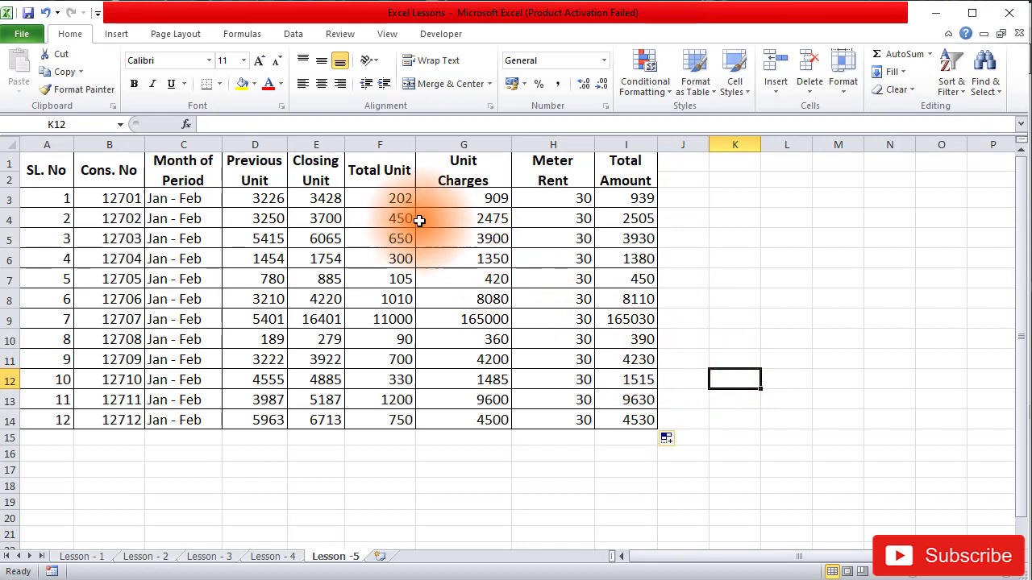
- Show the values in G3:I14 with two decimal places and widen the Total Amount column to fit them
click(464, 206)
click(556, 200)
click(629, 206)
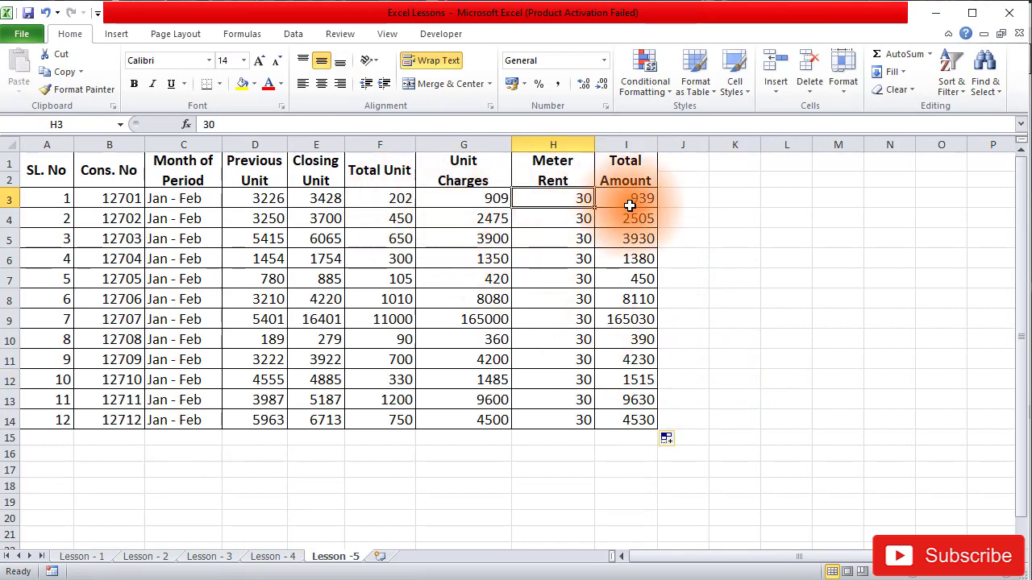
drag(484, 202, 611, 425)
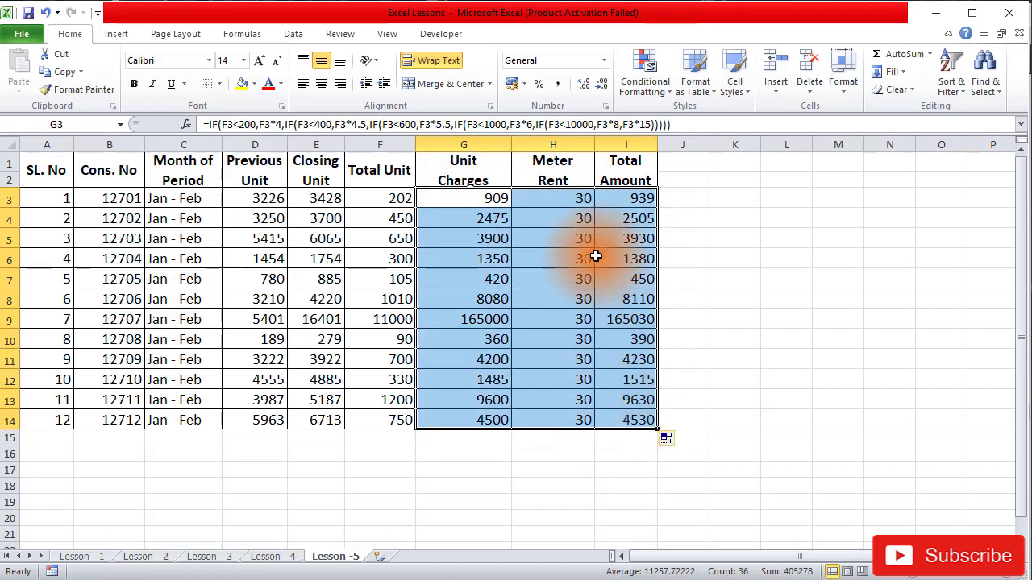
click(586, 85)
click(586, 86)
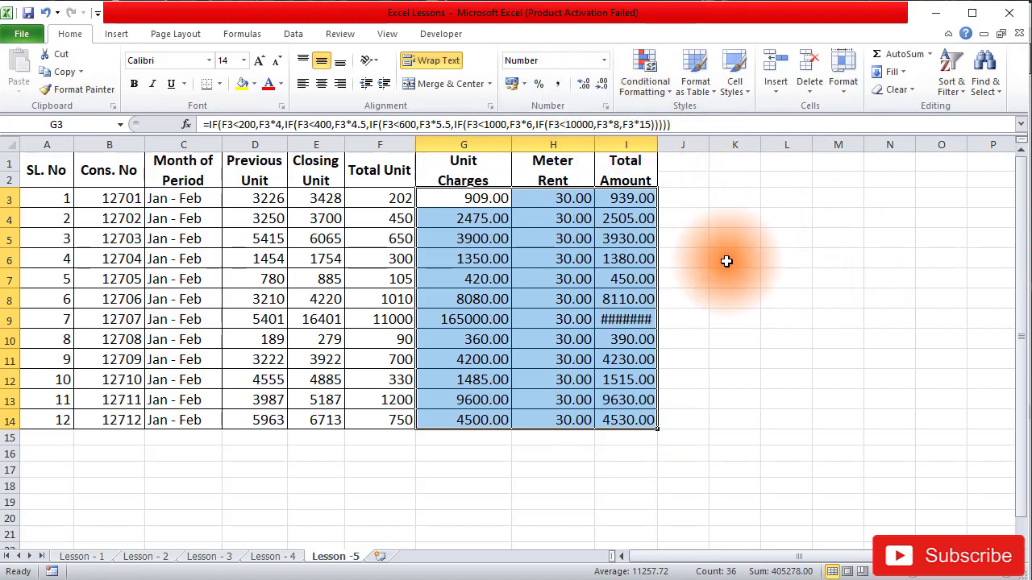
drag(657, 142, 671, 141)
click(766, 262)
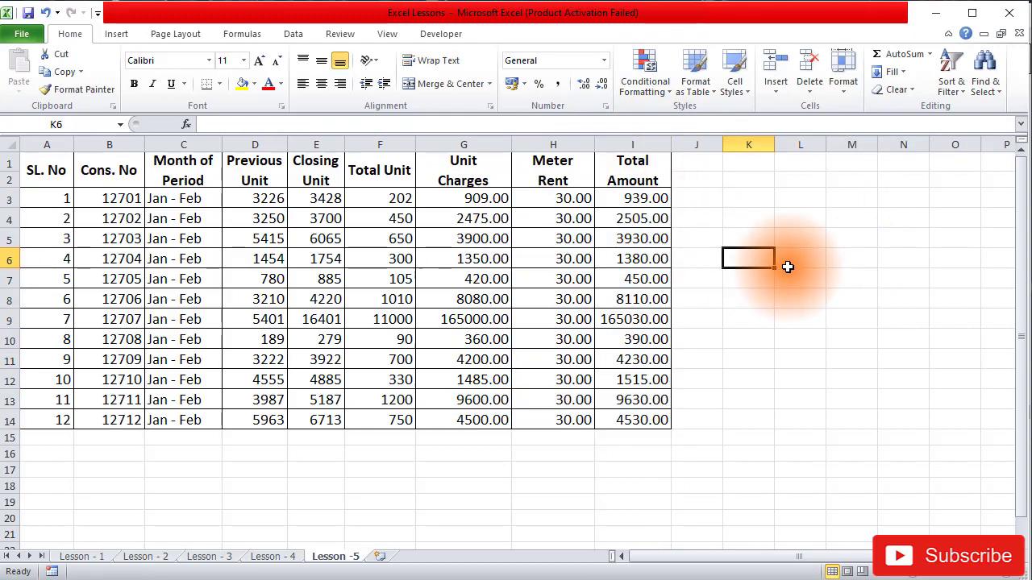
- Switch to the PDF in Adobe Reader, read the instructions for the January and February bills, and return to Excel
key(alt+Tab)
scroll(642, 376, down, 6)
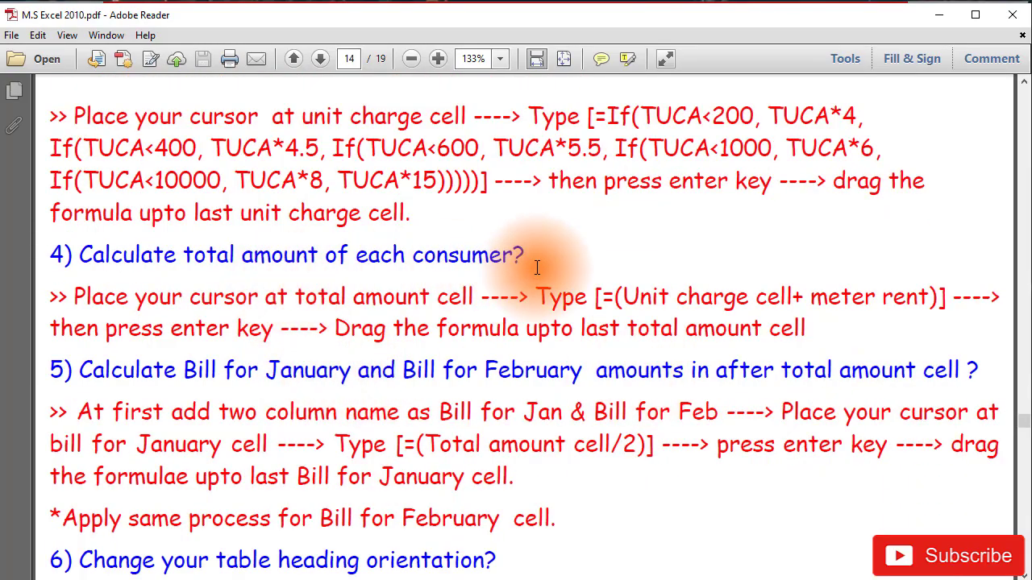
scroll(594, 440, down, 2)
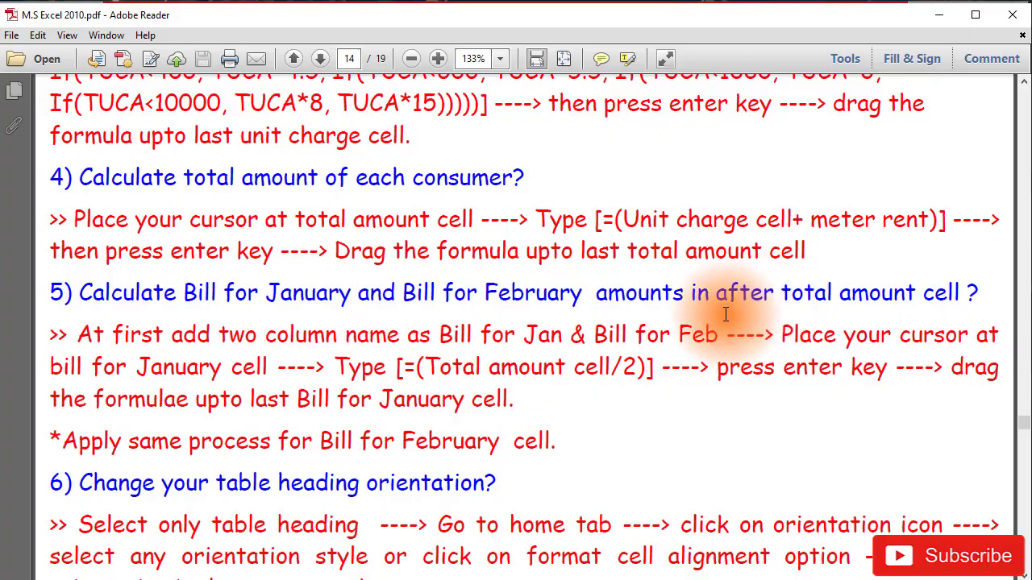
click(579, 579)
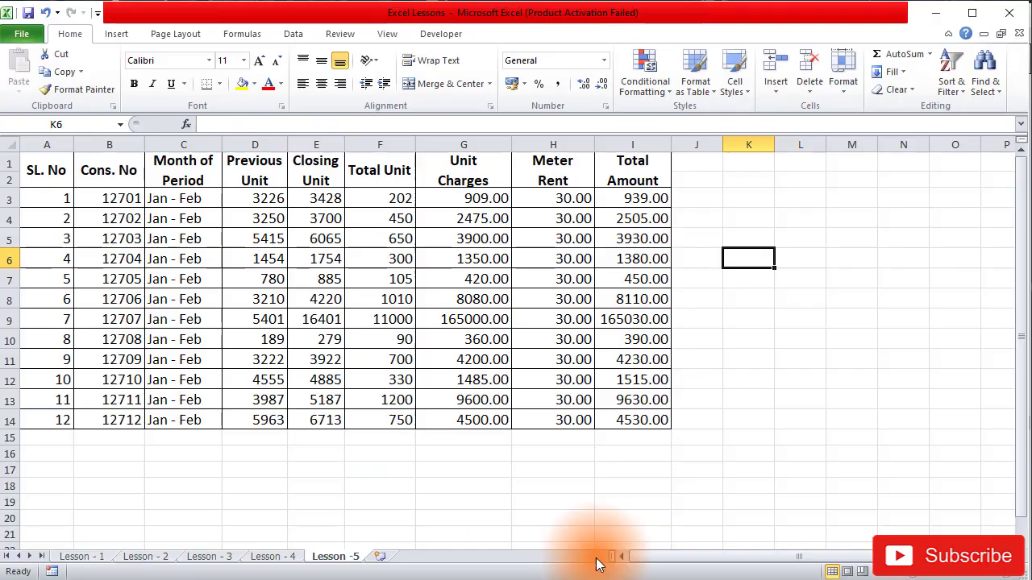
- Merge and center J1:J2 and enter the heading "Bill For Jan" on two lines
click(652, 196)
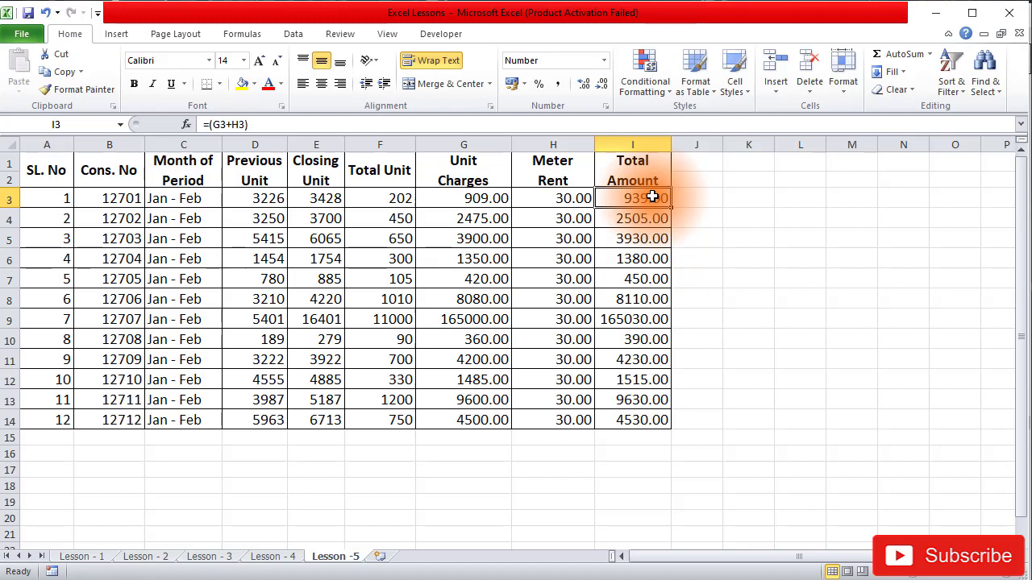
click(702, 161)
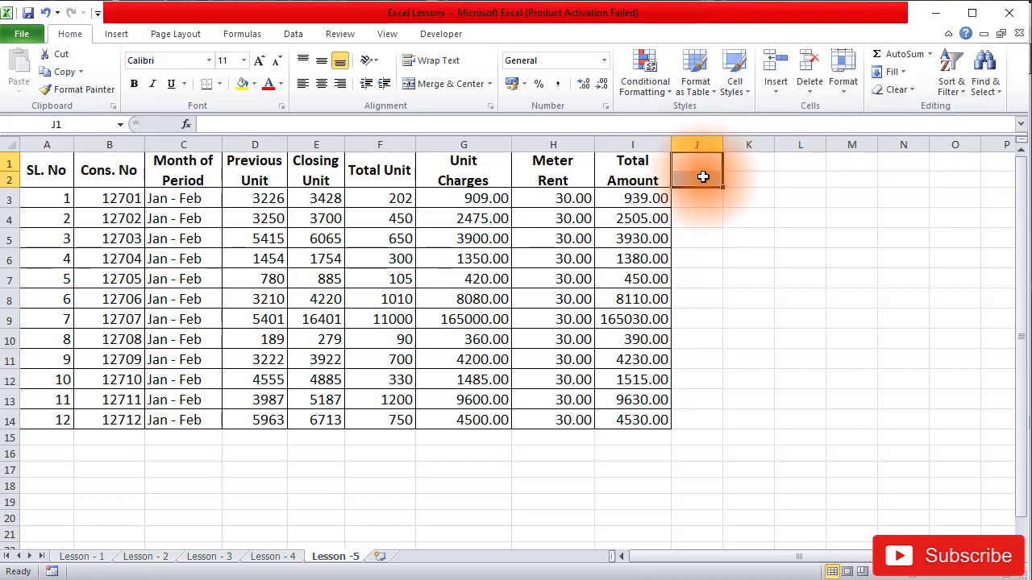
click(451, 84)
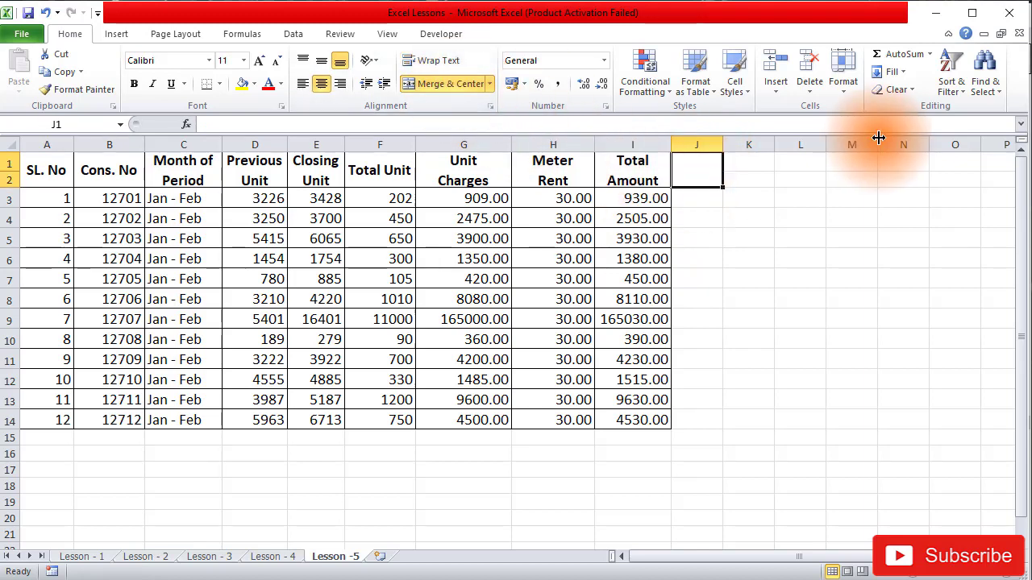
text(Bill For)
key(alt+Return)
text(Jan)
key(Return)
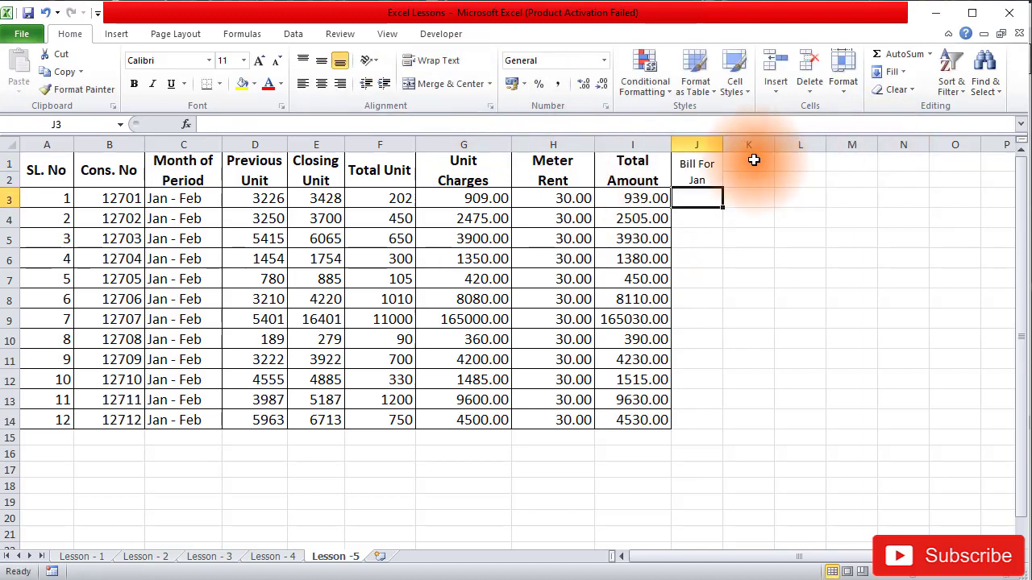
- Merge and center K1:K2 and enter the heading "Bill For Feb" on two lines
drag(750, 163, 738, 186)
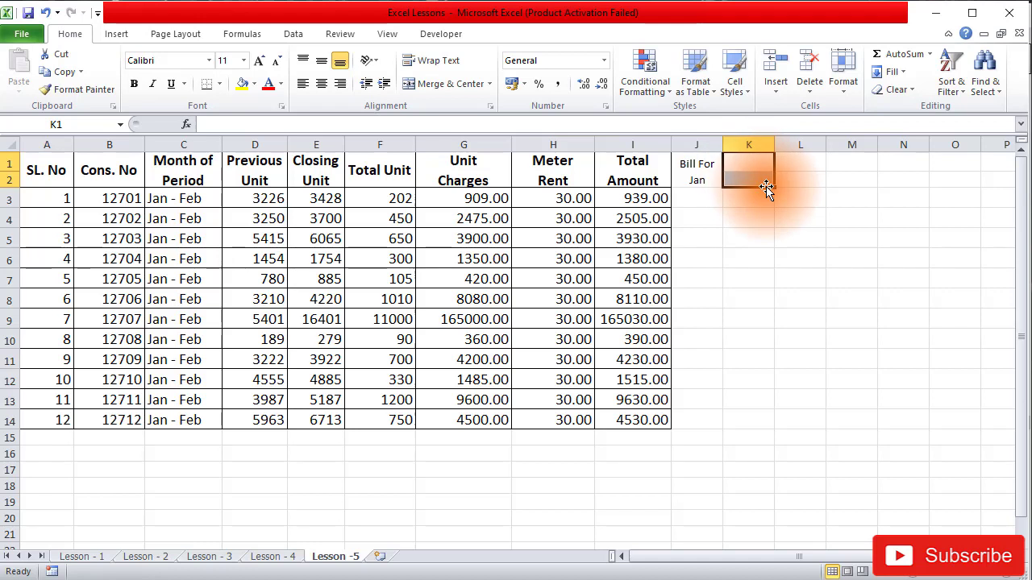
click(459, 79)
text(Bi)
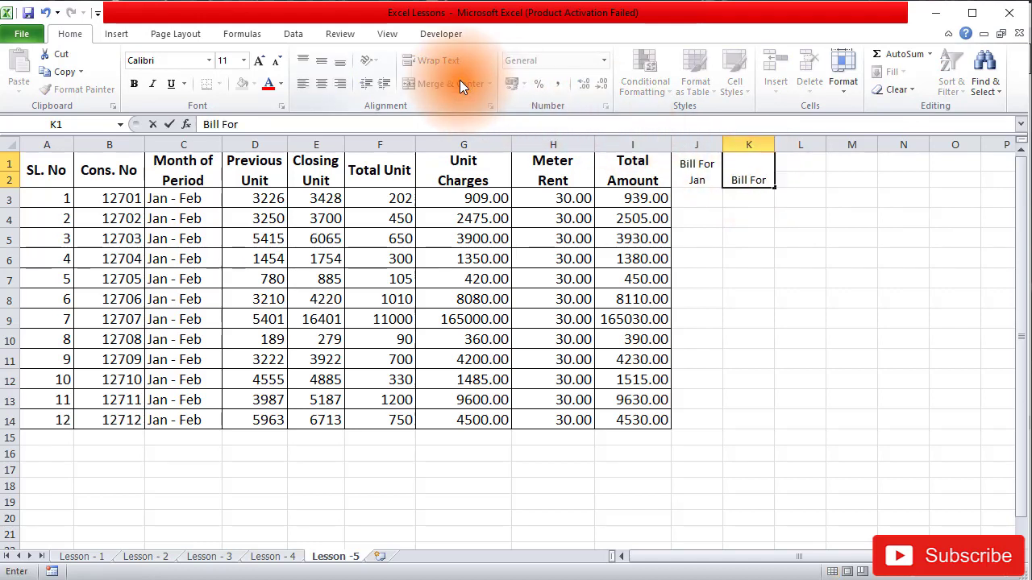
text(ll For)
key(alt+Return)
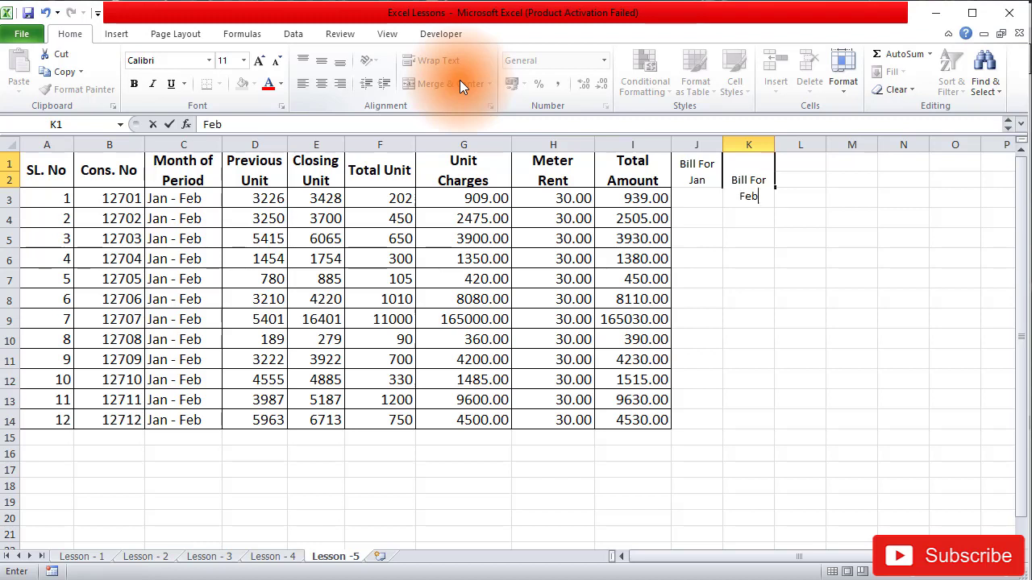
text(Feb)
key(Return)
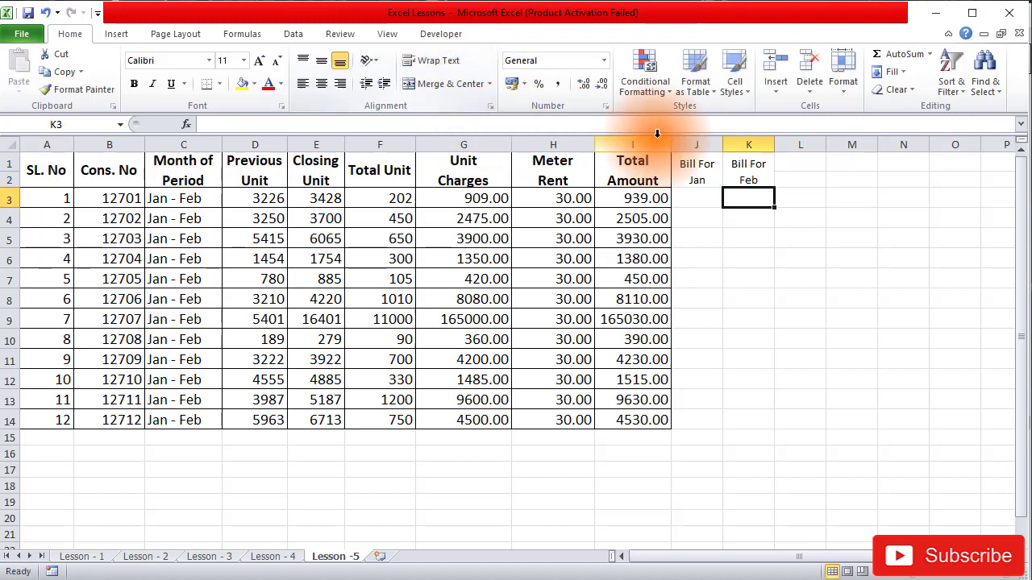
- Copy the Total Amount heading's formatting onto the Bill For Jan and Bill For Feb headings with Format Painter
click(649, 169)
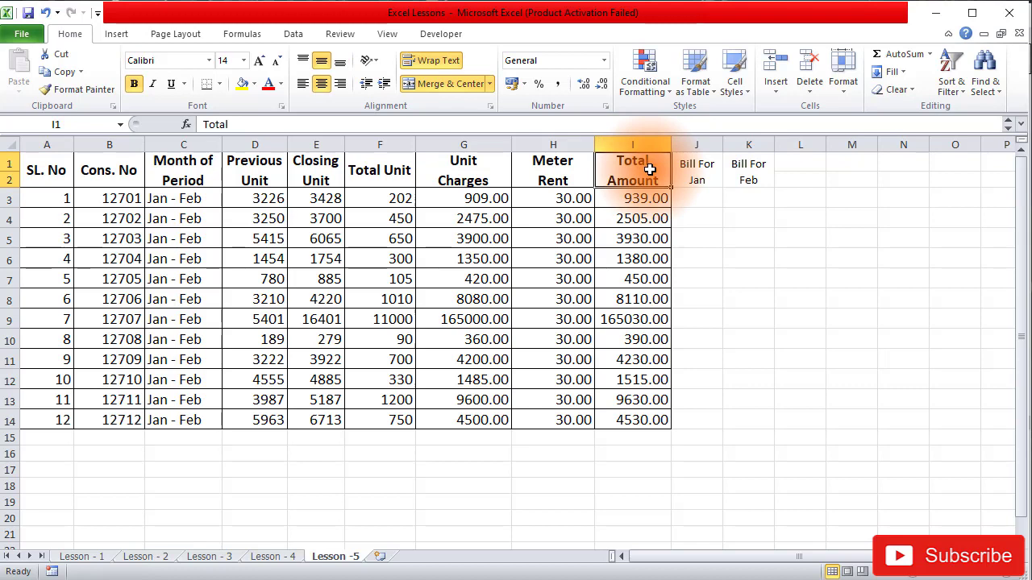
click(80, 98)
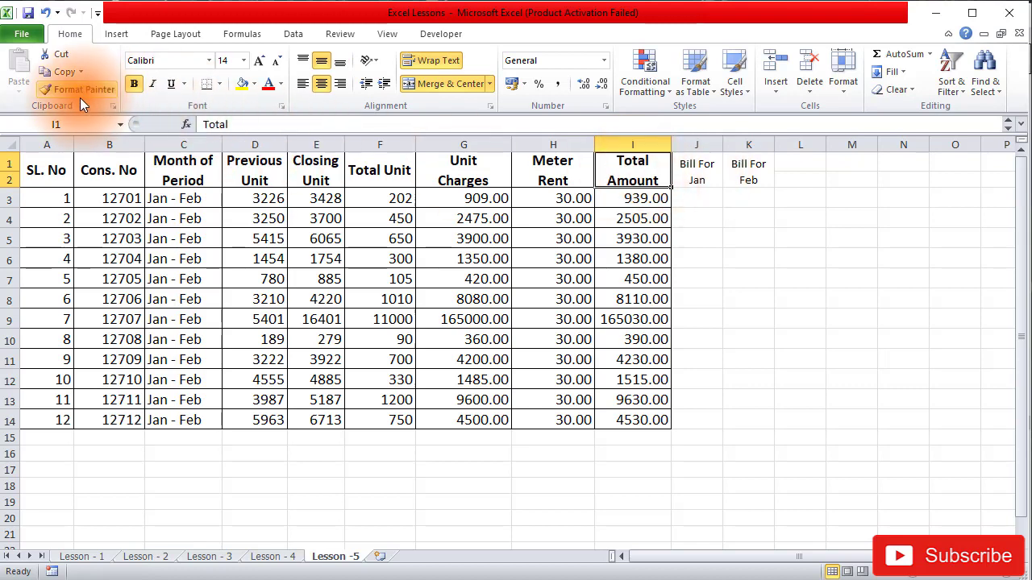
drag(691, 169, 735, 171)
click(903, 277)
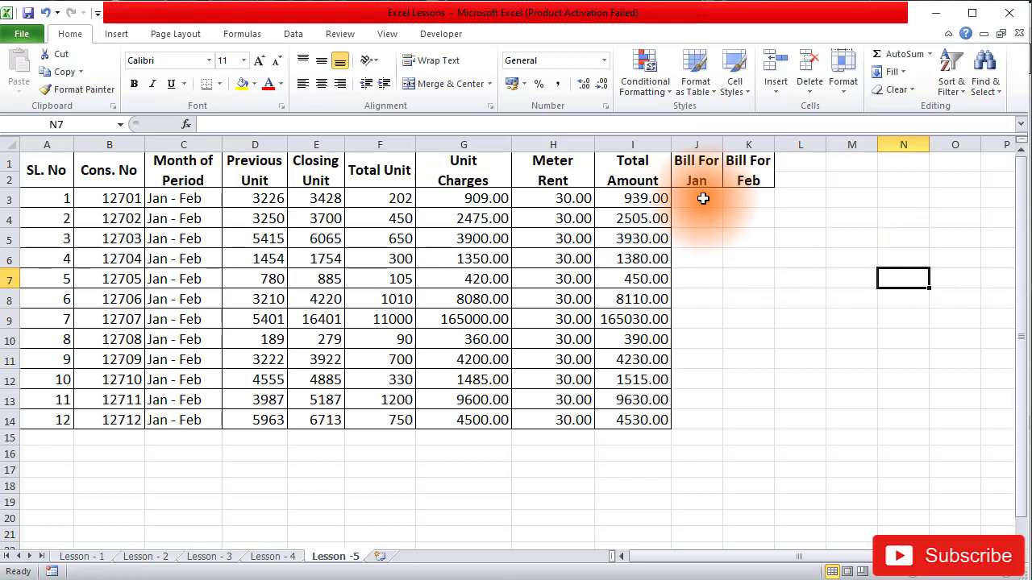
- Enter the formula =(I3/2) in J3 for the January bill and fill it down to J14
click(703, 199)
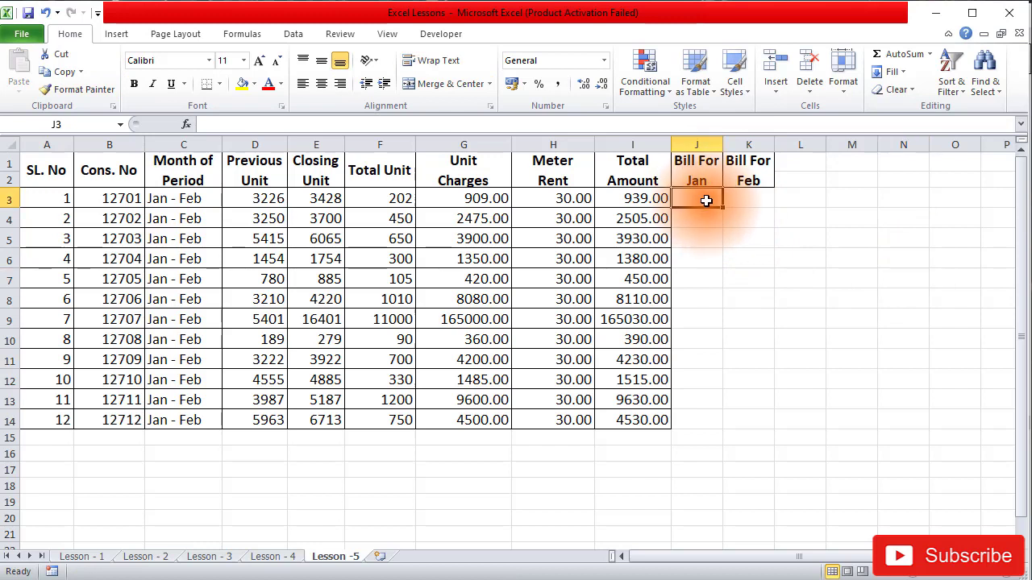
click(636, 194)
click(700, 203)
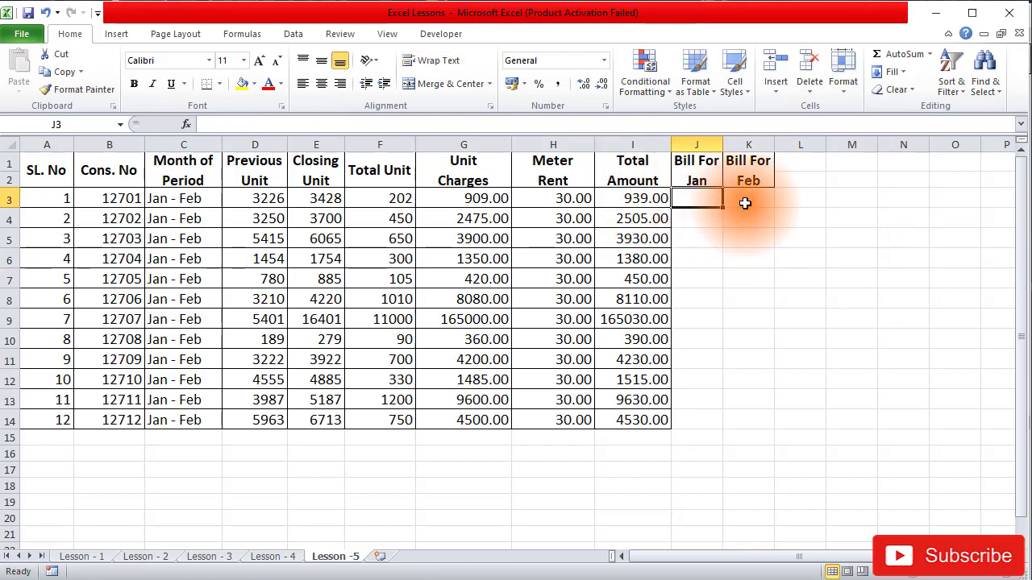
click(730, 198)
click(706, 198)
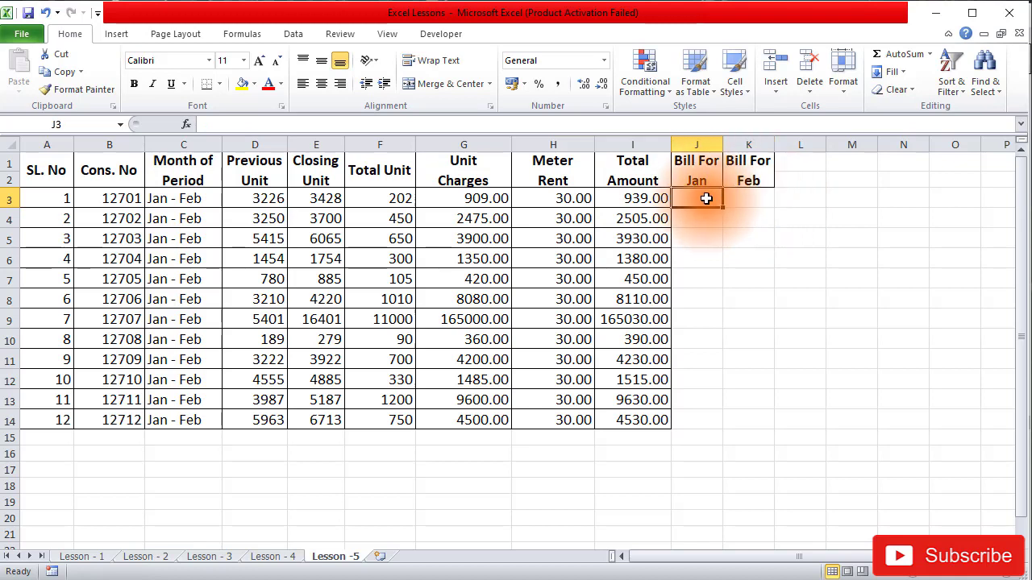
text(=)
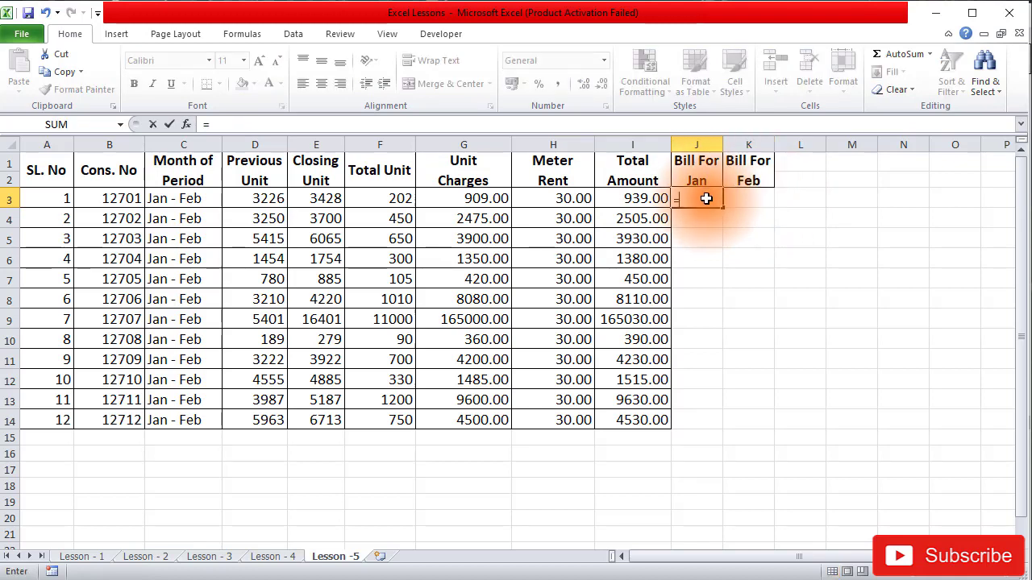
text())
key(BackSpace)
text(()
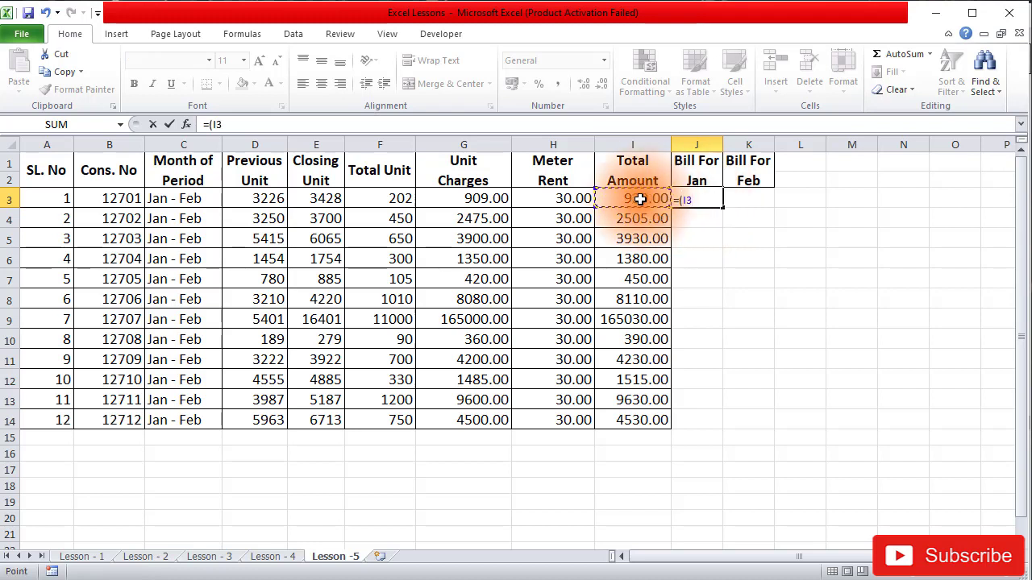
key(Return)
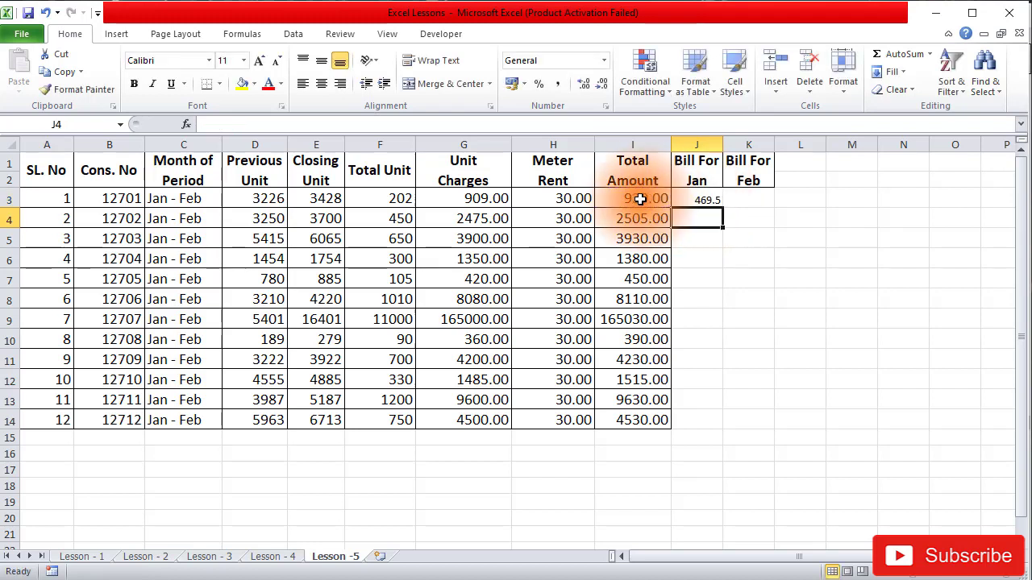
click(699, 199)
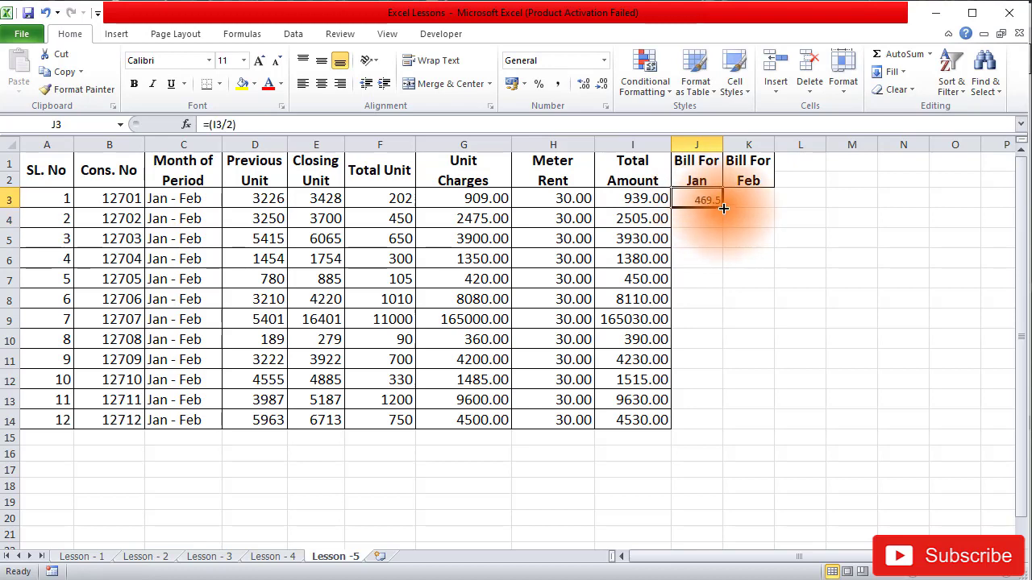
drag(723, 208, 732, 430)
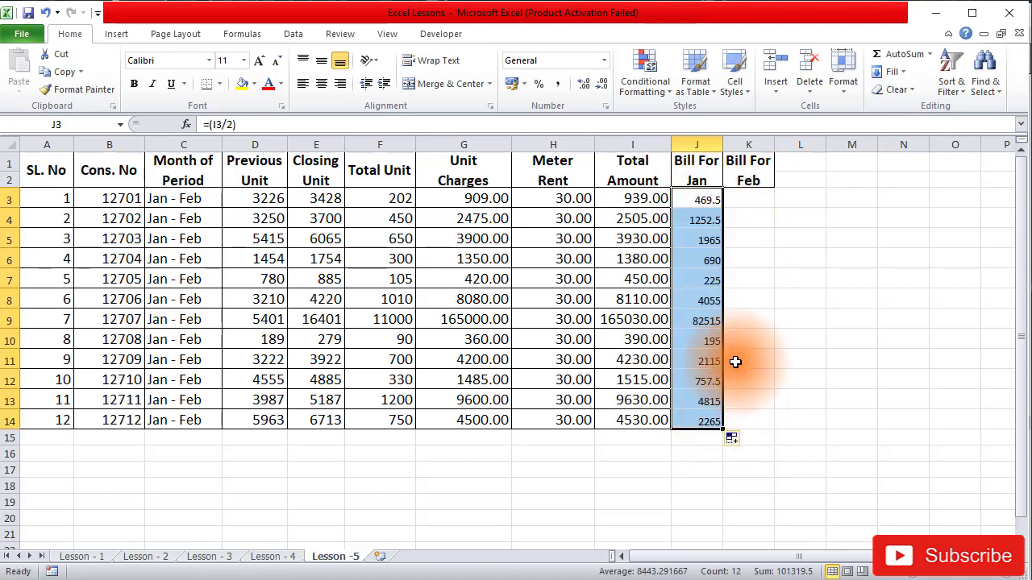
- Enter the formula =(I3/2) in K3 for the February bill and fill it down to K14
click(749, 202)
text(=)
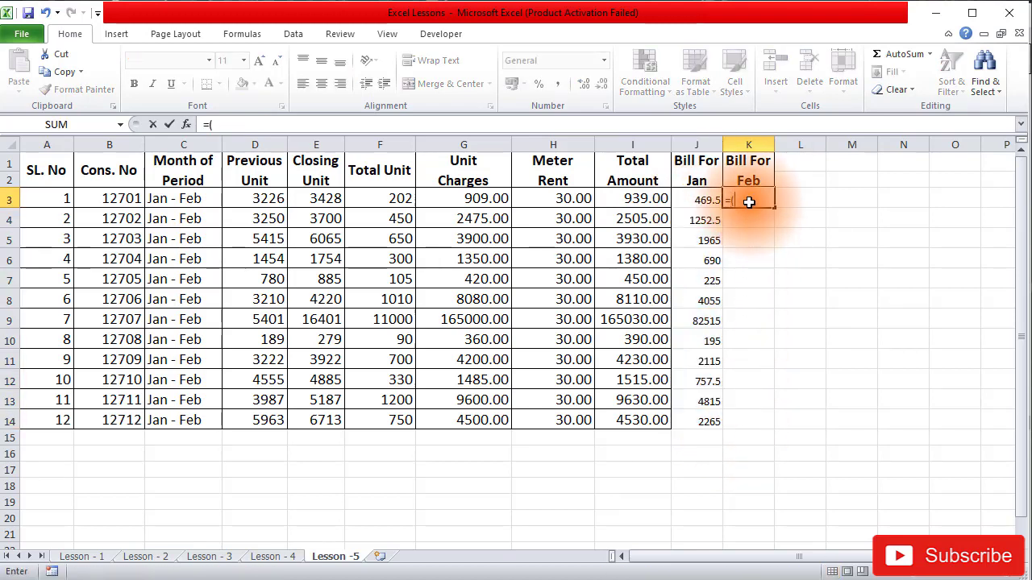
text(()
click(642, 195)
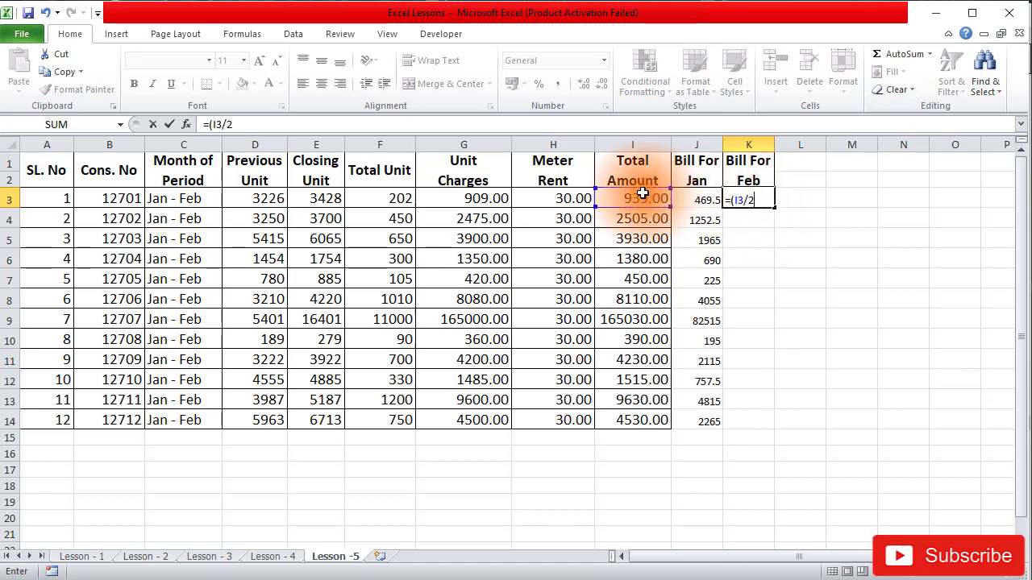
key(Return)
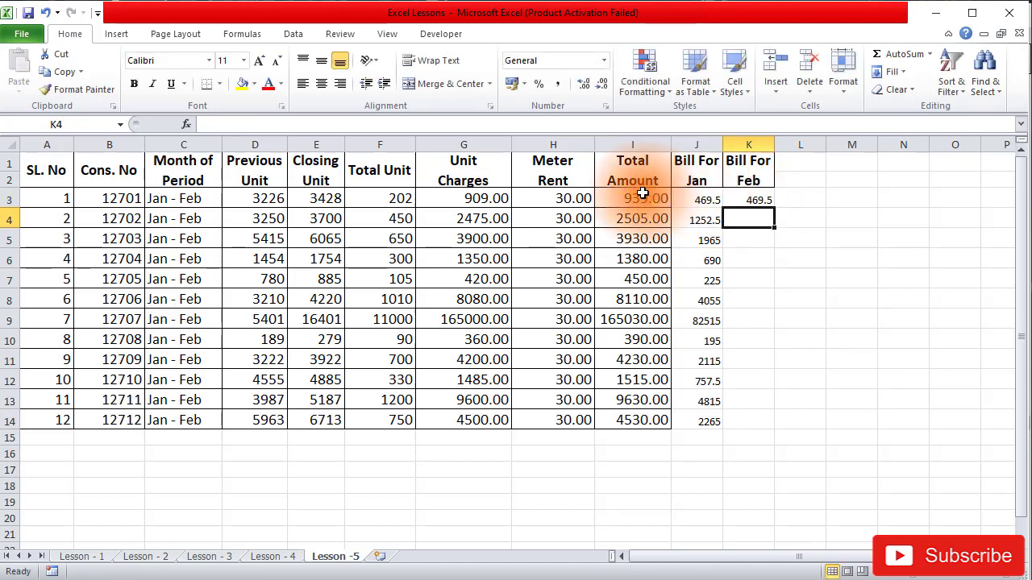
click(763, 202)
drag(777, 210, 783, 425)
click(891, 340)
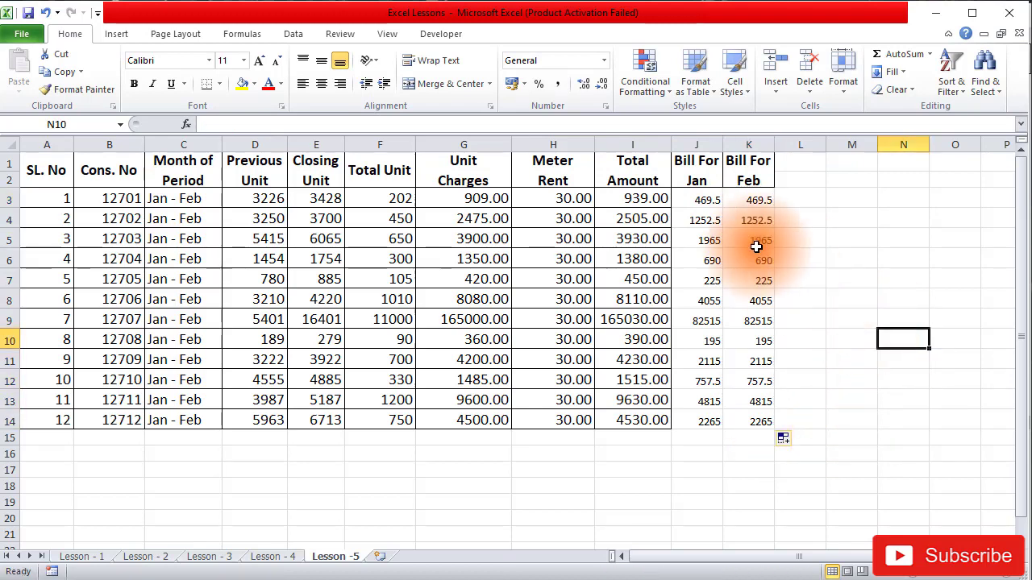
- Remove one decimal place from the bills in J3:K14, and copy the formatting of I3 onto them with Format Painter
drag(704, 201, 733, 425)
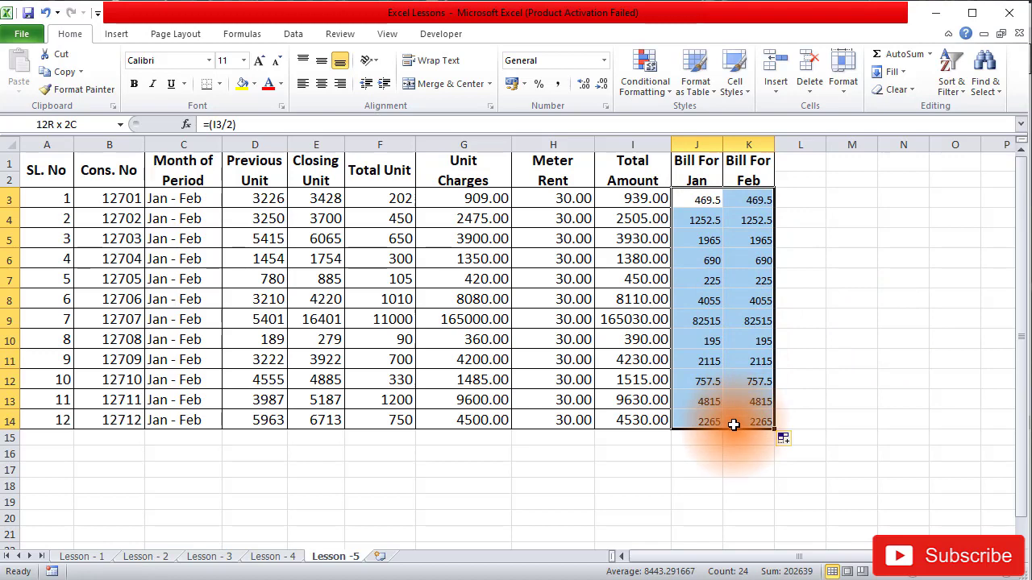
click(603, 88)
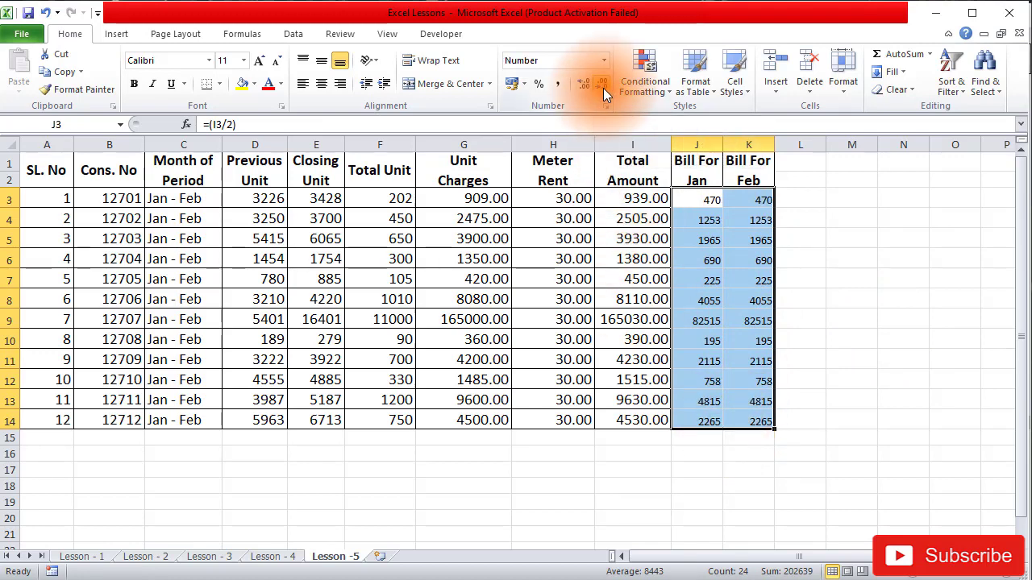
click(645, 198)
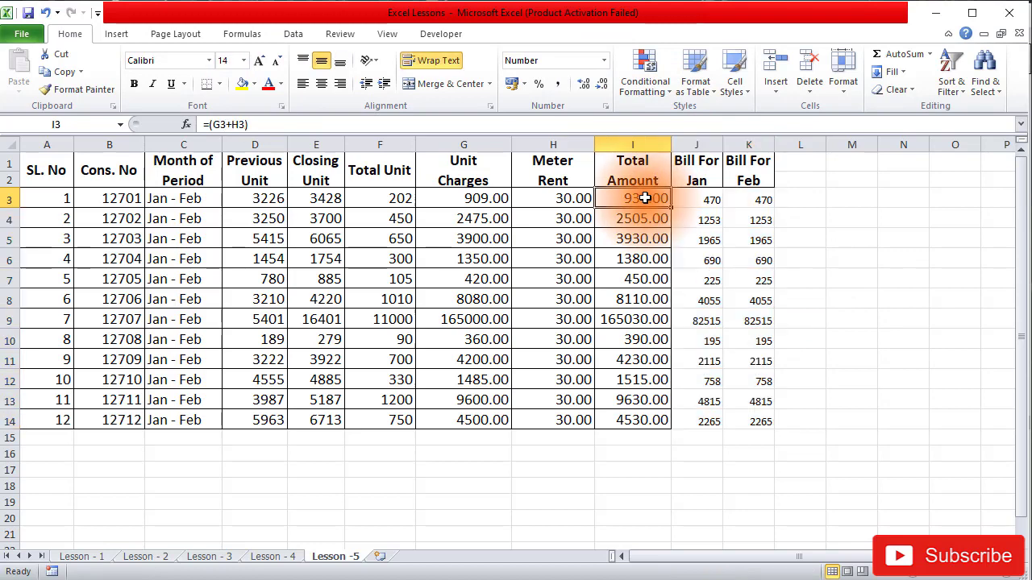
click(84, 89)
mouse_move(707, 197)
mouse_down()
mouse_move(721, 323)
mouse_move(760, 417)
mouse_up()
click(856, 379)
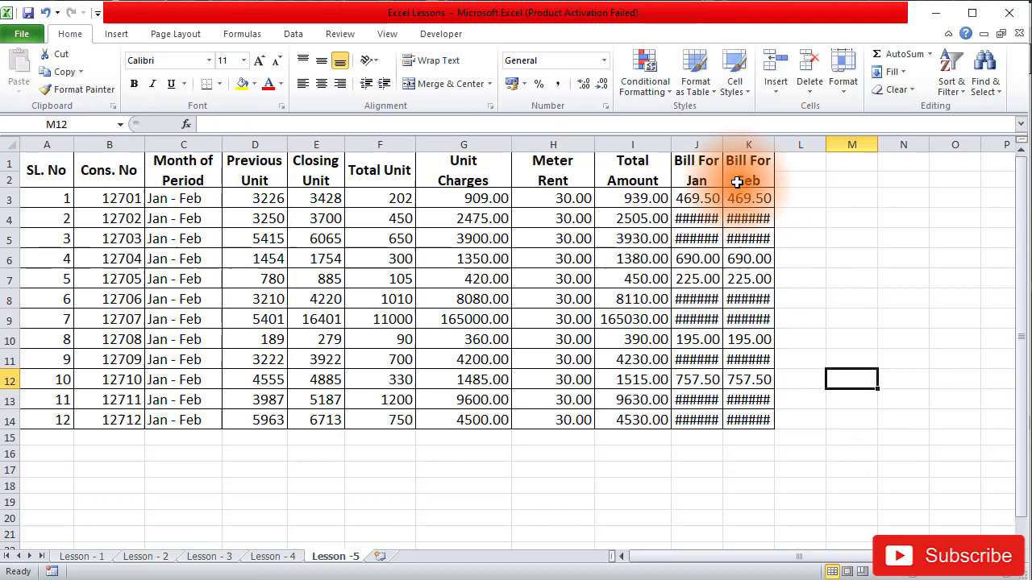
- Autofit the widths of the Bill For Jan and Bill For Feb columns to their amounts
double_click(722, 143)
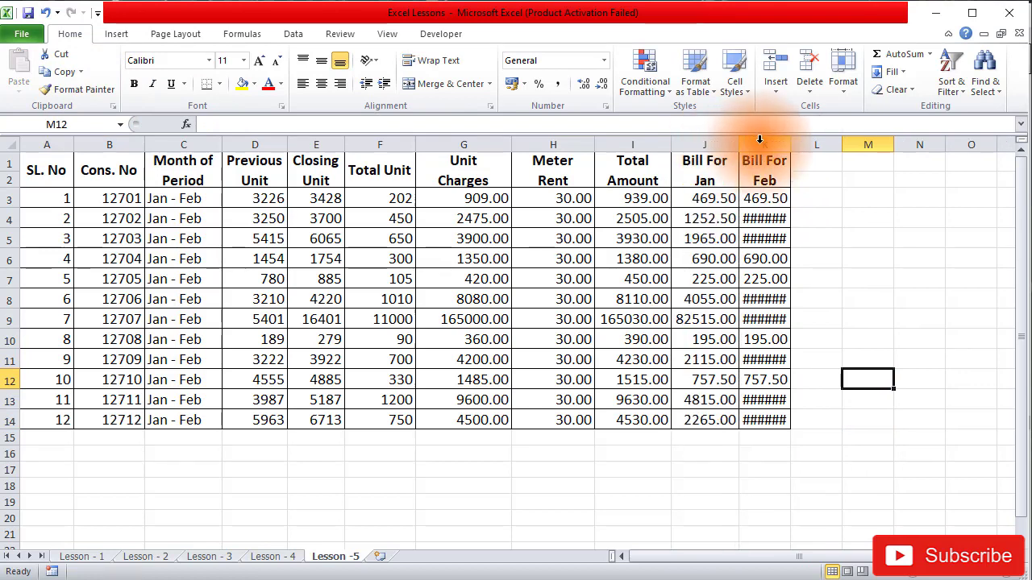
double_click(790, 143)
click(865, 224)
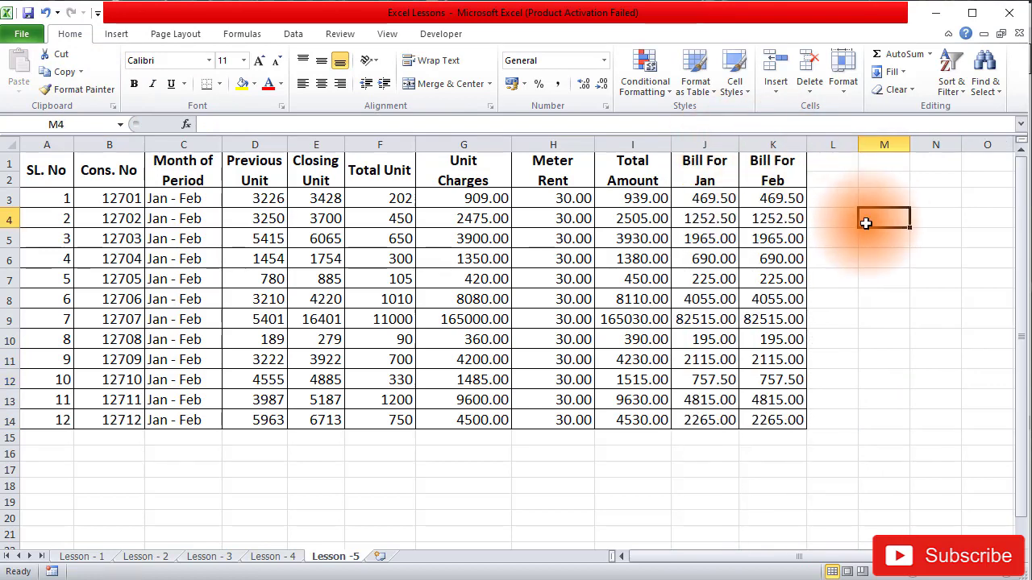
- Switch to the PDF in Adobe Reader, read the instructions for changing the table heading orientation, and return to Excel
key(alt+Tab)
scroll(678, 344, down, 3)
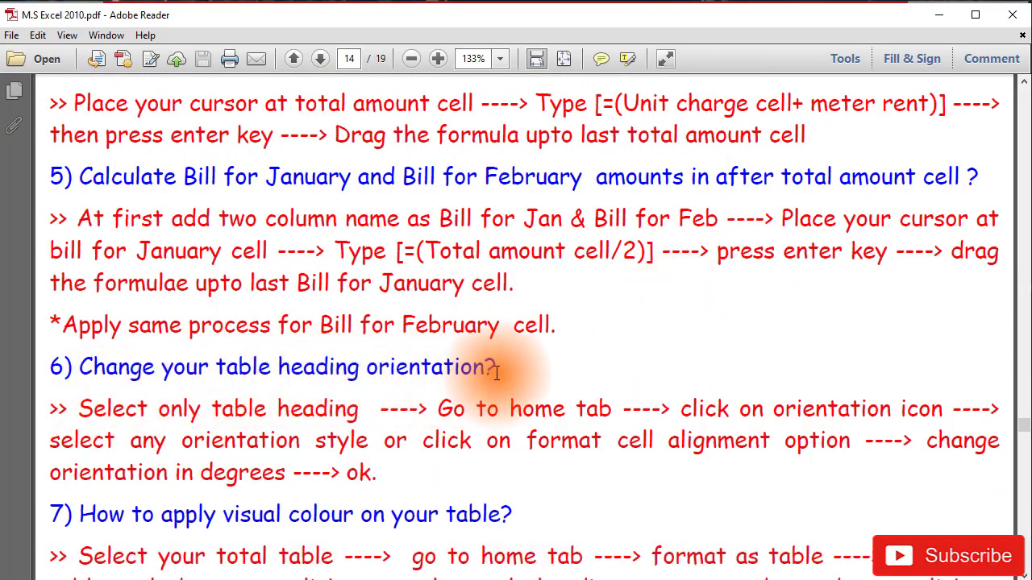
scroll(618, 357, down, 2)
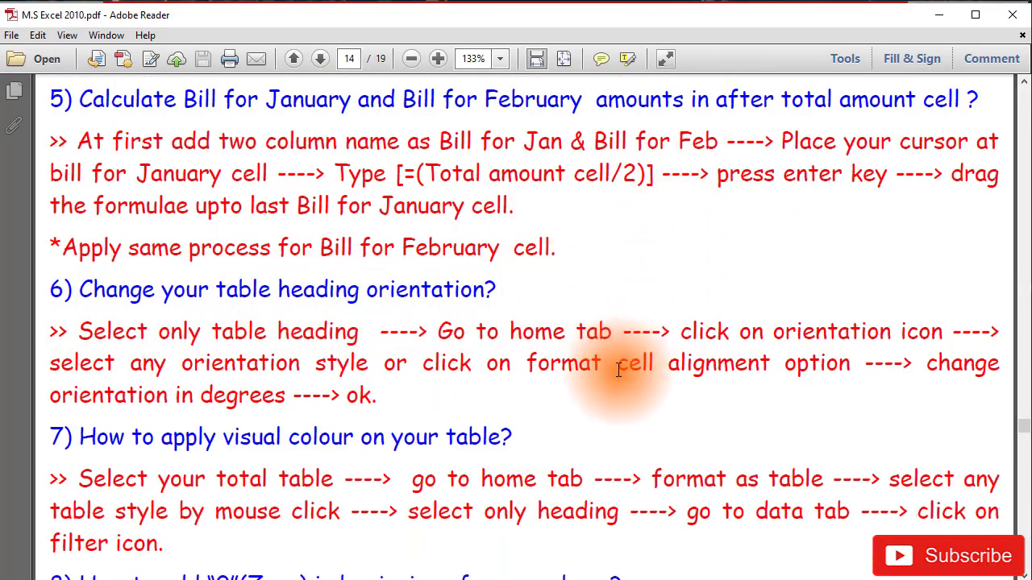
key(alt+Tab)
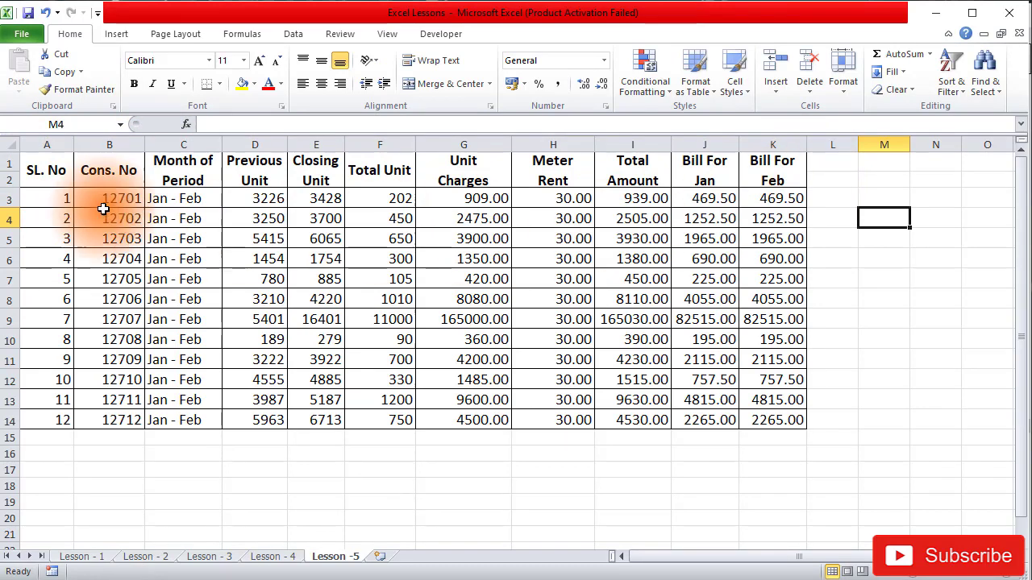
- Try the preset orientations on the headings in A1:K2: Angle Counterclockwise, Angle Clockwise, Vertical Text, Rotate Text Up and Rotate Text Down
drag(50, 166, 775, 173)
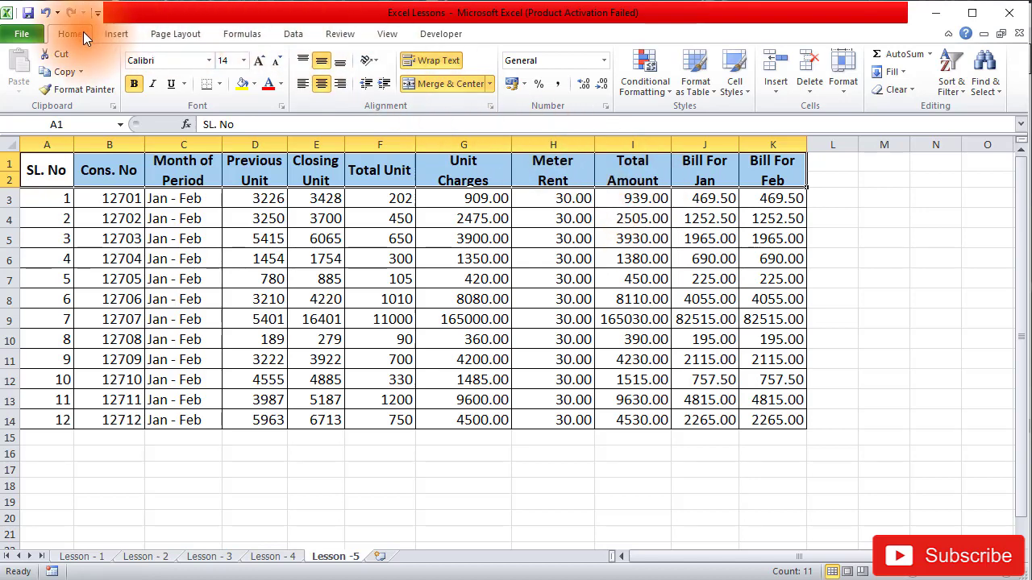
click(372, 60)
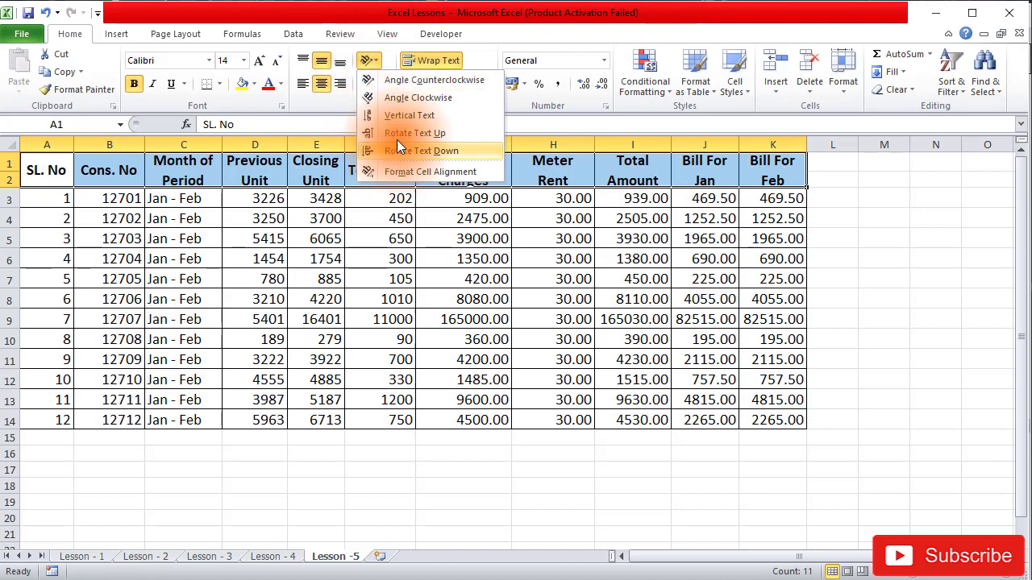
click(403, 81)
click(360, 63)
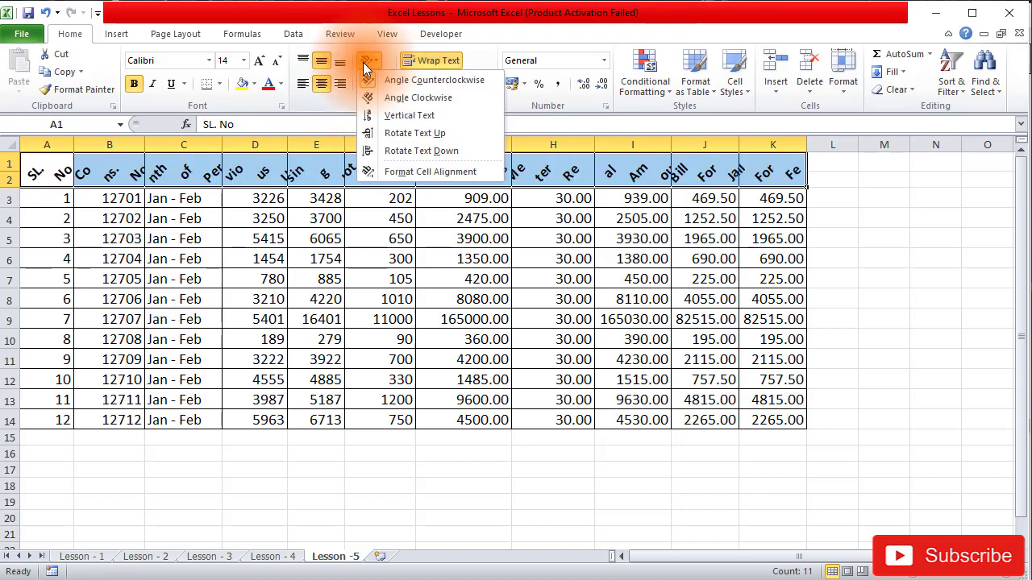
click(385, 93)
click(377, 61)
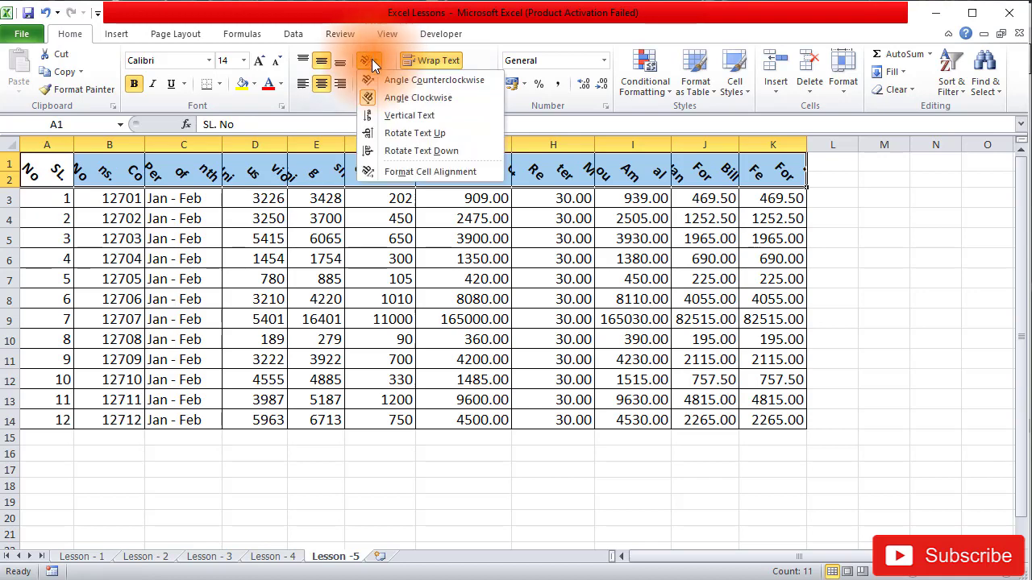
click(391, 118)
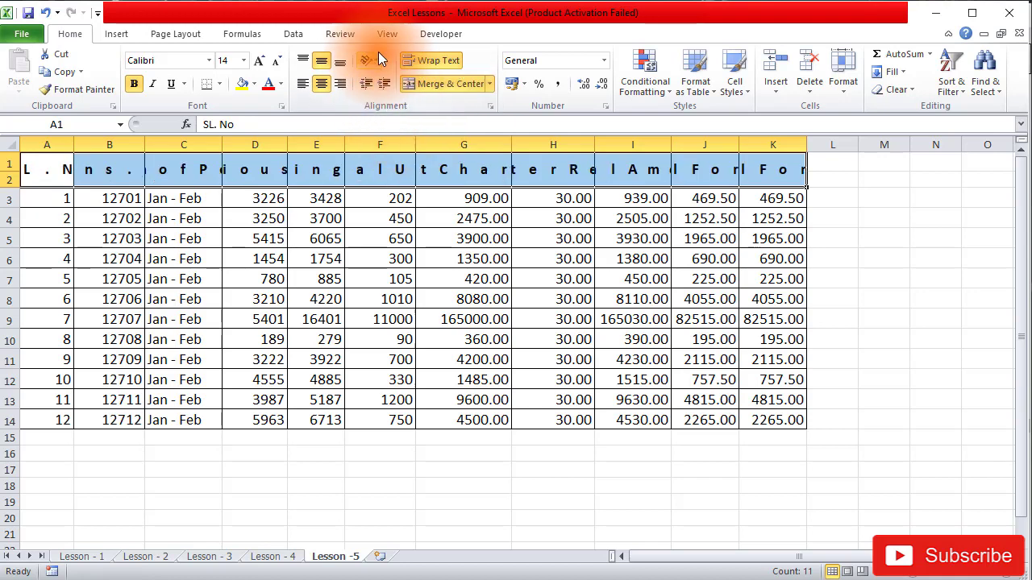
click(371, 61)
click(391, 136)
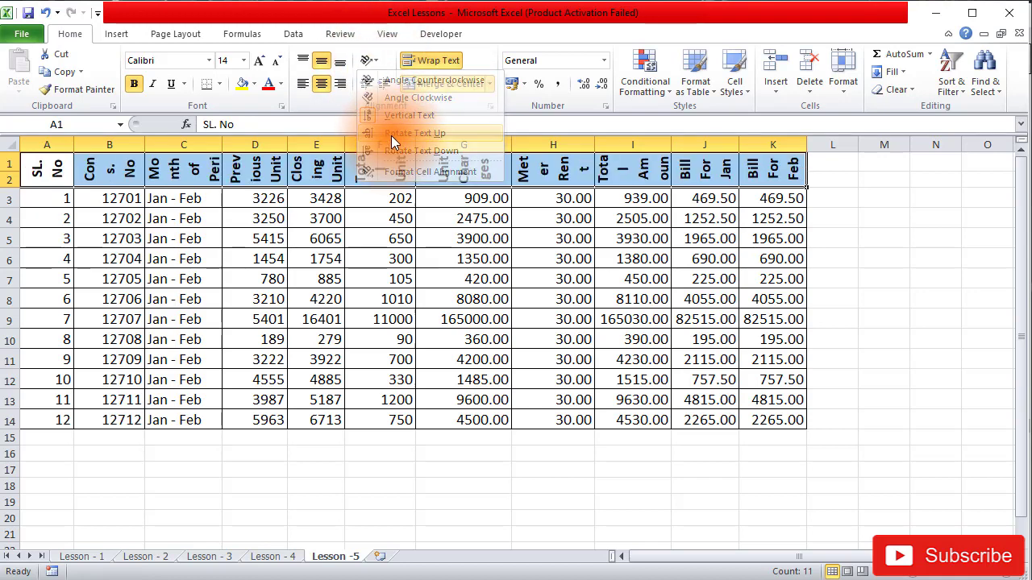
click(369, 62)
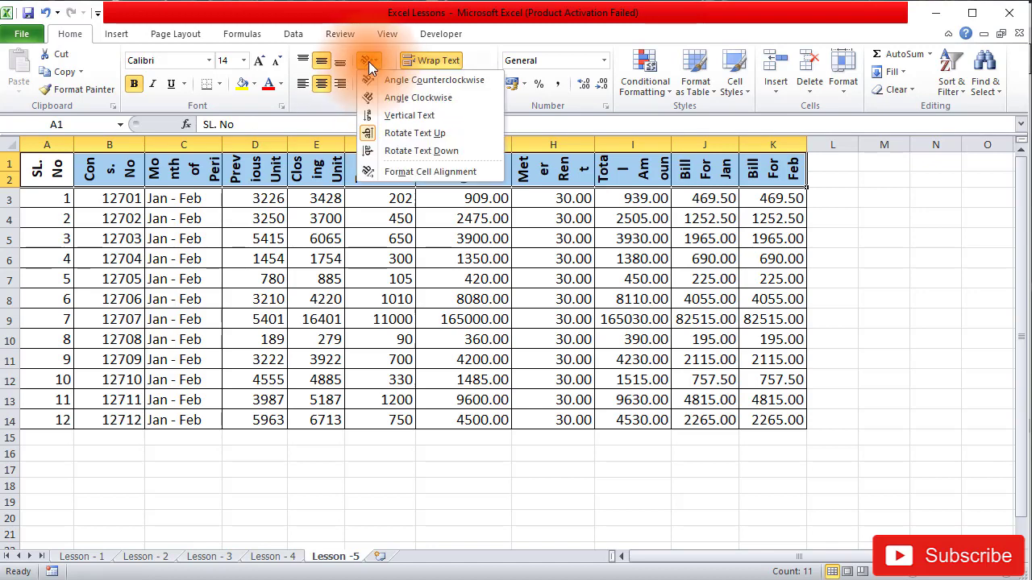
click(405, 153)
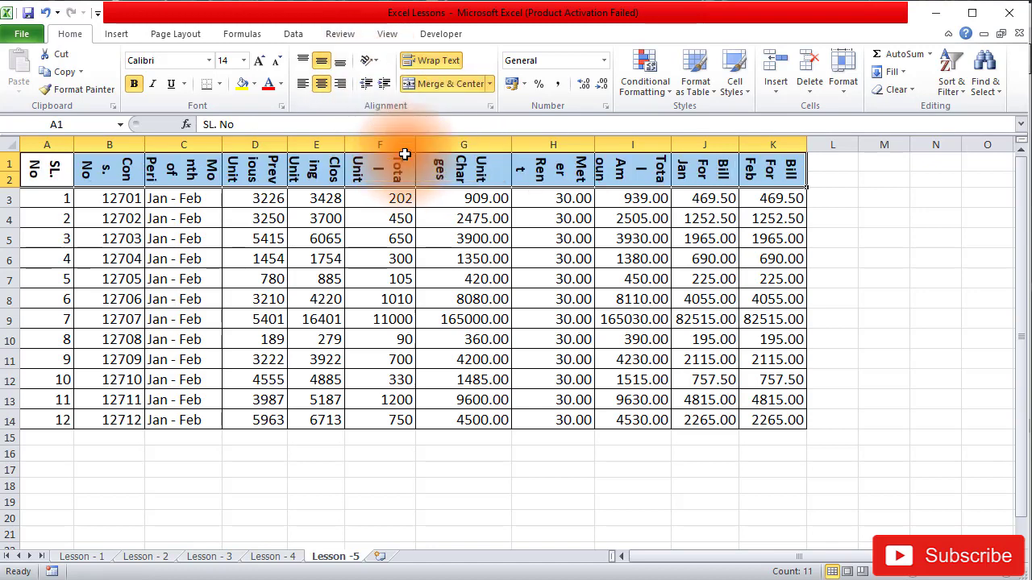
- Set the text orientation of the headings in A1:K2 to -27 degrees through the Format Cells alignment settings
click(372, 61)
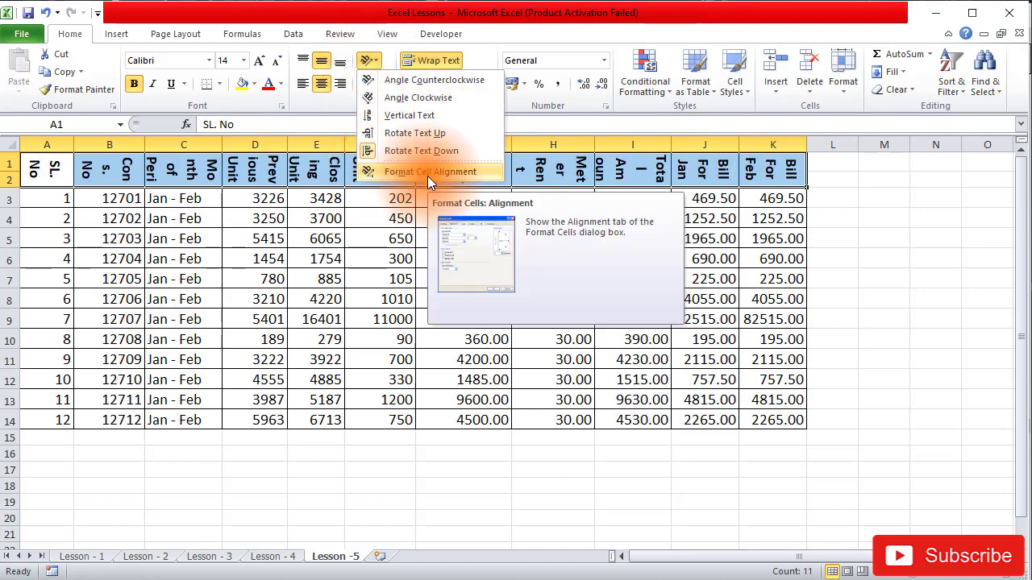
key(Escape)
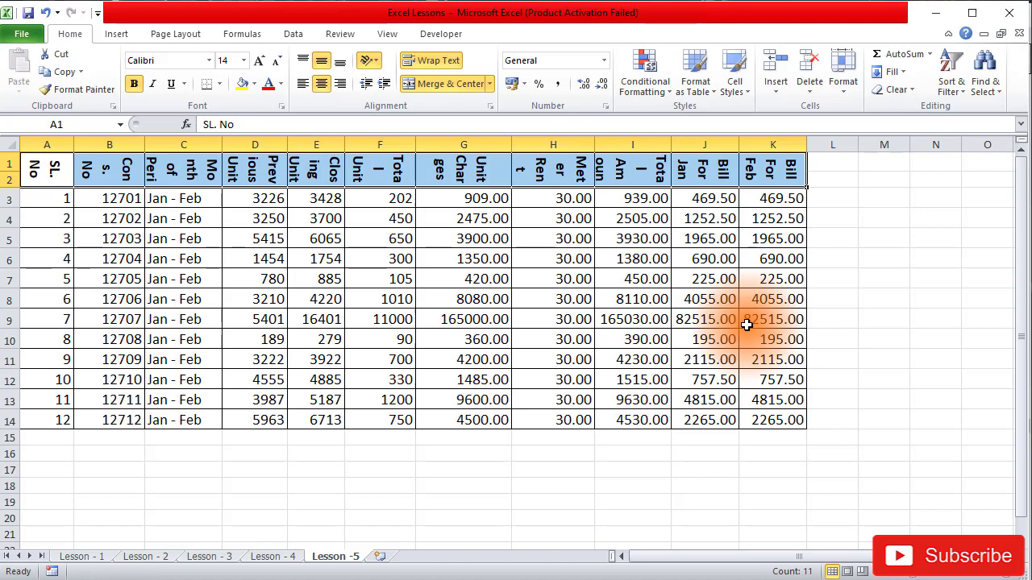
key(ctrl+1)
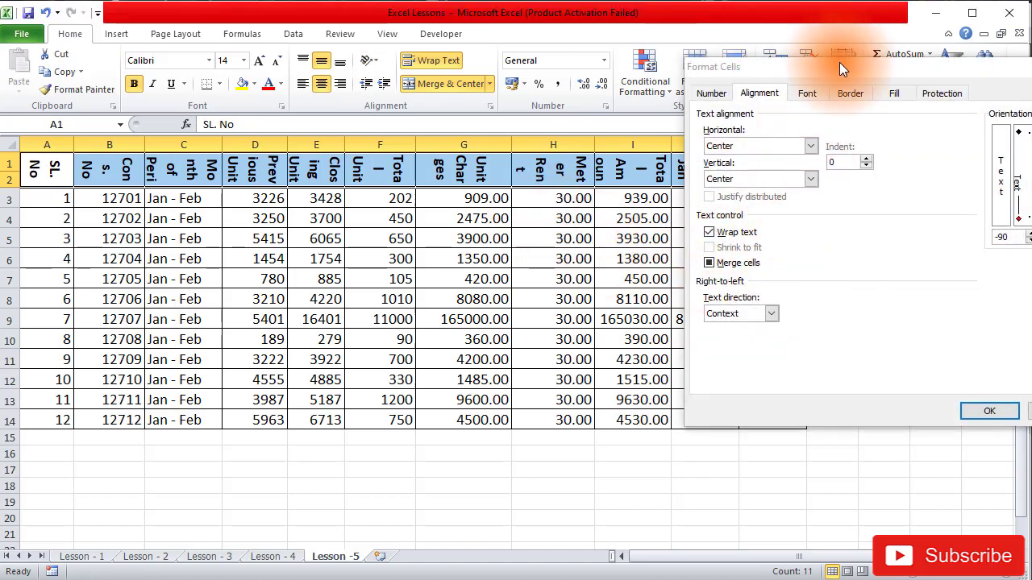
drag(839, 62, 637, 74)
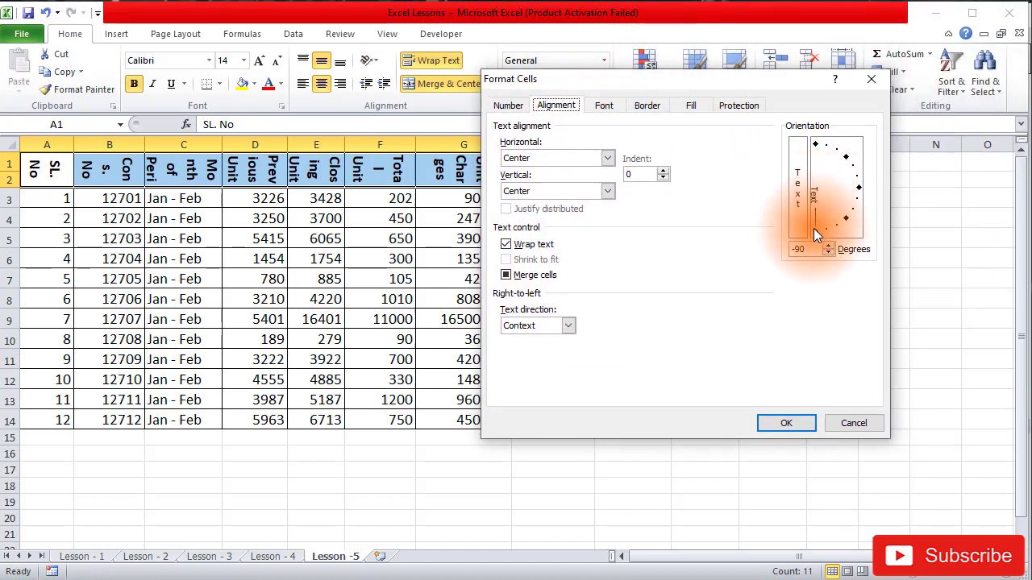
drag(817, 230, 861, 211)
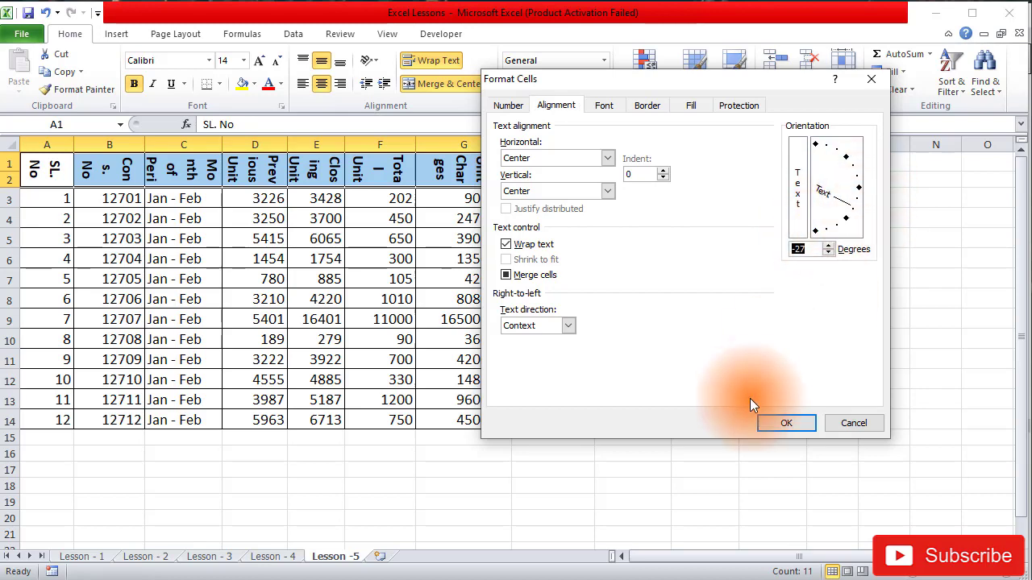
click(780, 423)
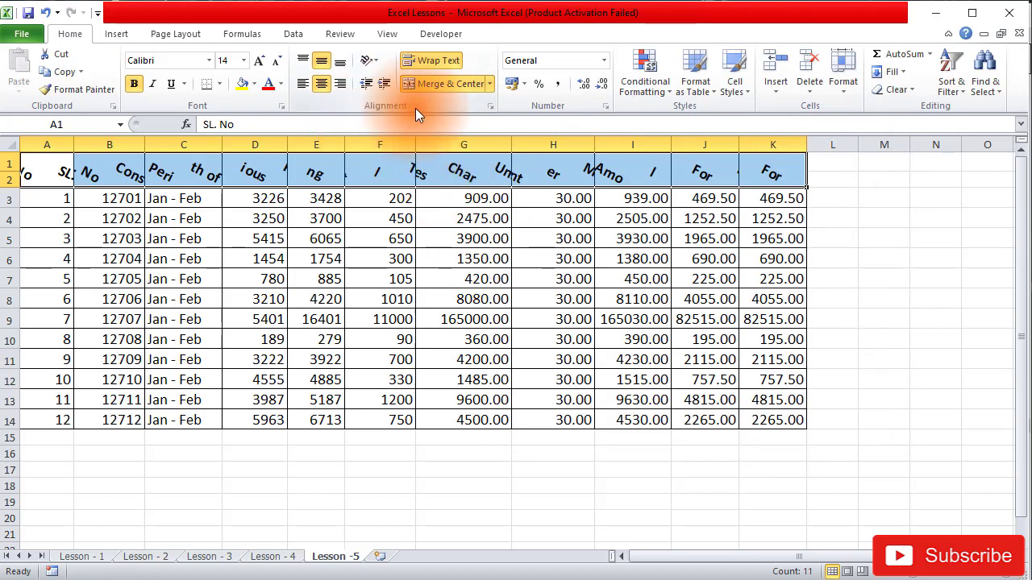
- Reset the text orientation of the headings in A1:K2 to 0 degrees through the Format Cells alignment settings
click(371, 61)
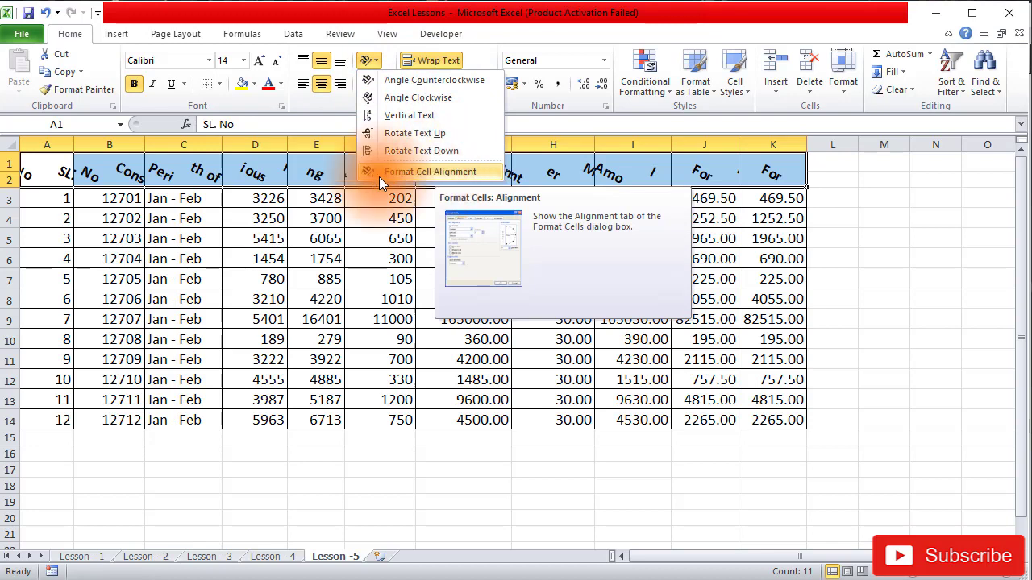
click(374, 58)
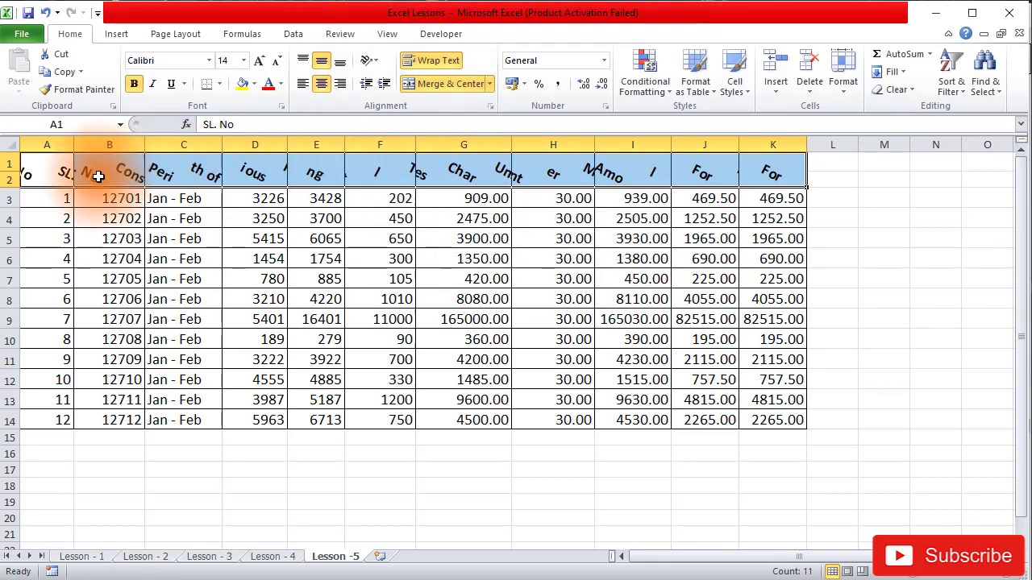
click(375, 62)
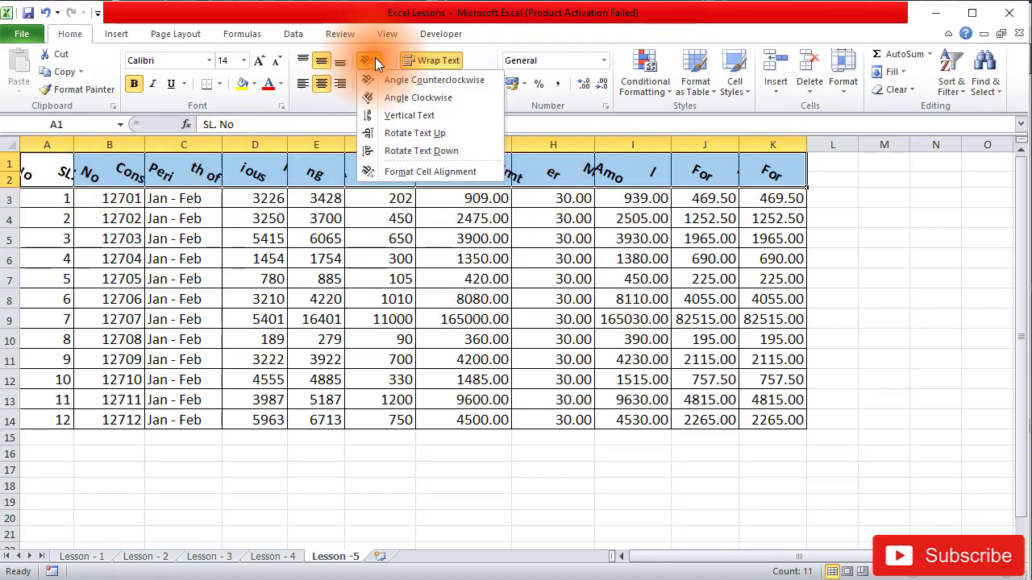
click(418, 171)
drag(844, 236, 862, 188)
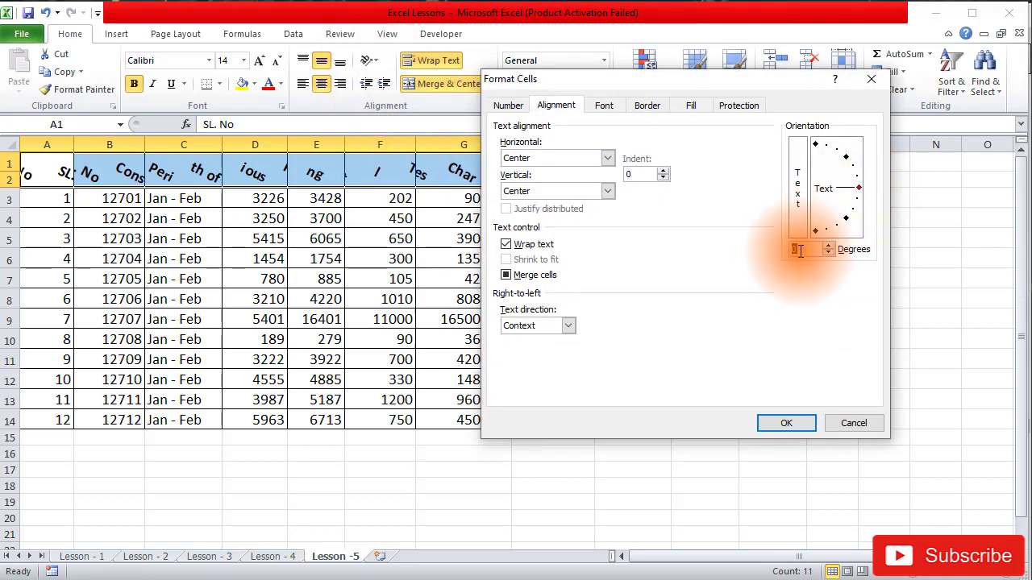
click(786, 423)
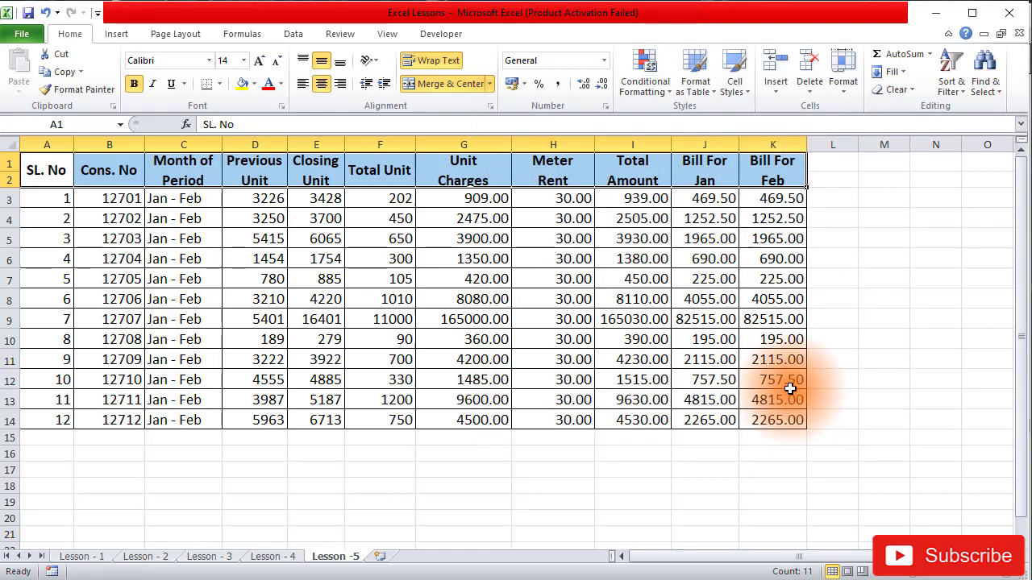
click(884, 279)
- Switch to the PDF in Adobe Reader, read the instructions for applying visual colour to the table, and return to Excel
click(614, 575)
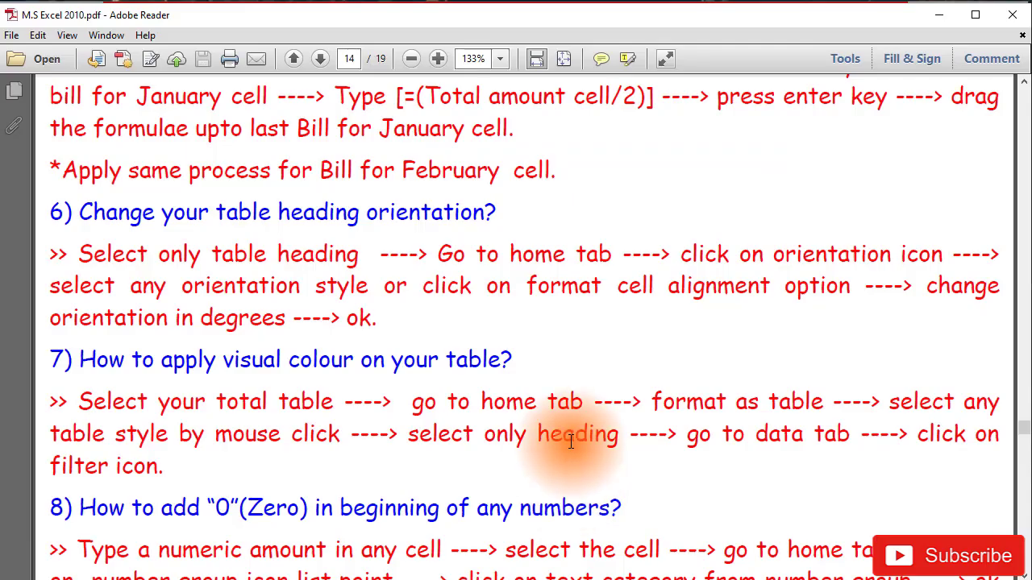
drag(79, 361, 513, 362)
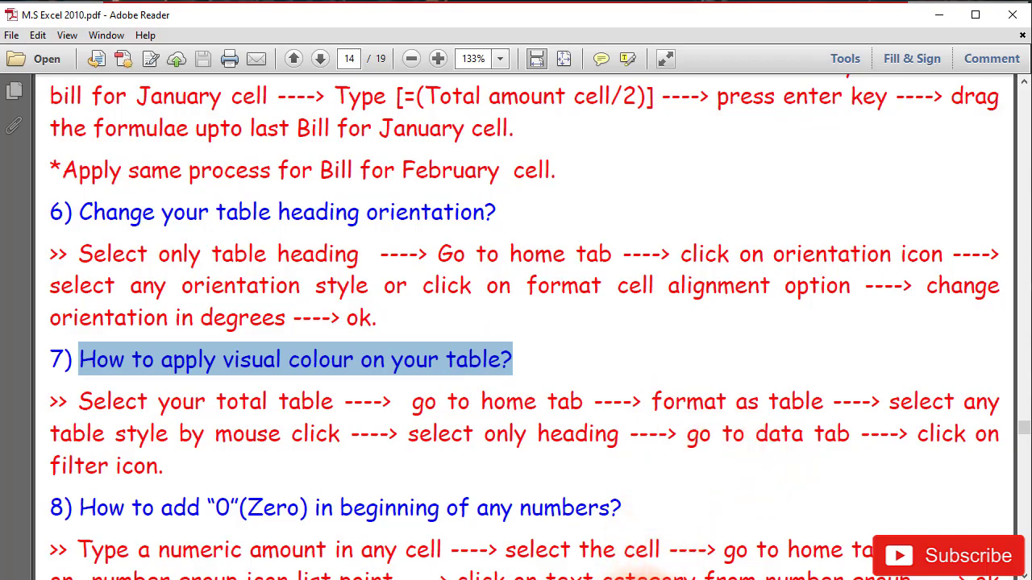
click(600, 574)
click(850, 413)
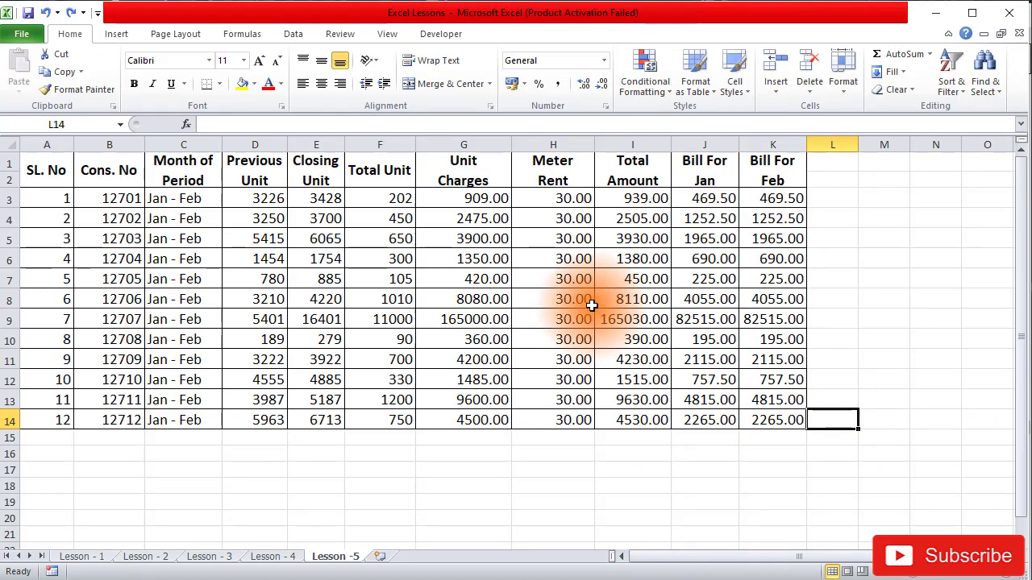
- Format A1:K14 as a table with the purple banded style from the Medium group, without marking the table as having headers
drag(36, 166, 772, 420)
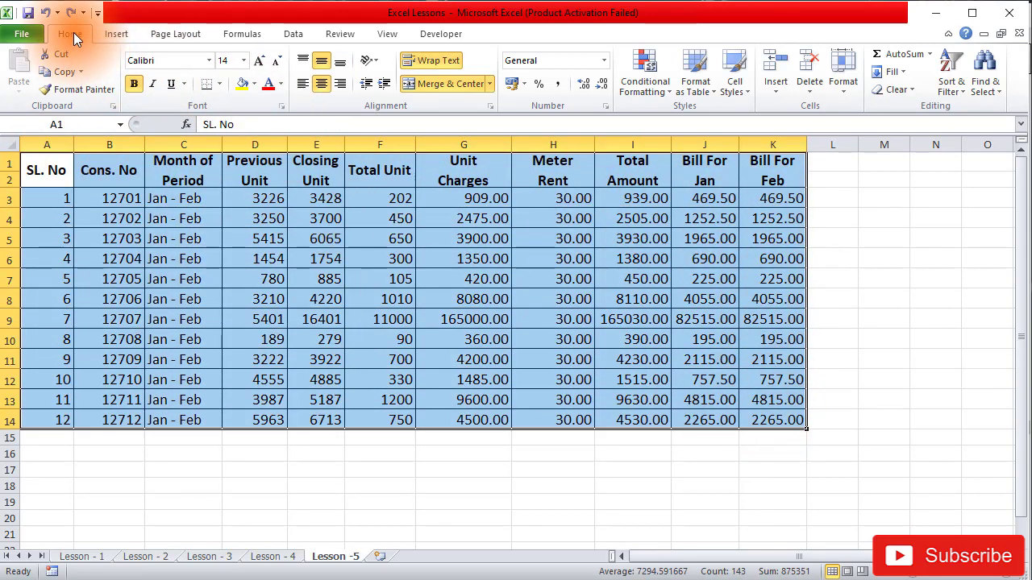
click(703, 75)
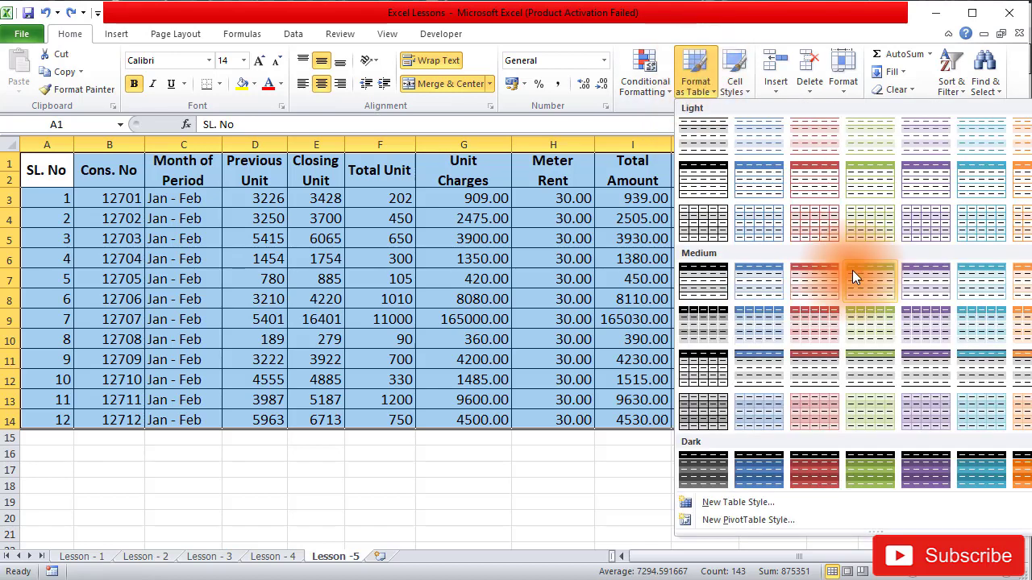
scroll(864, 262, down, 1)
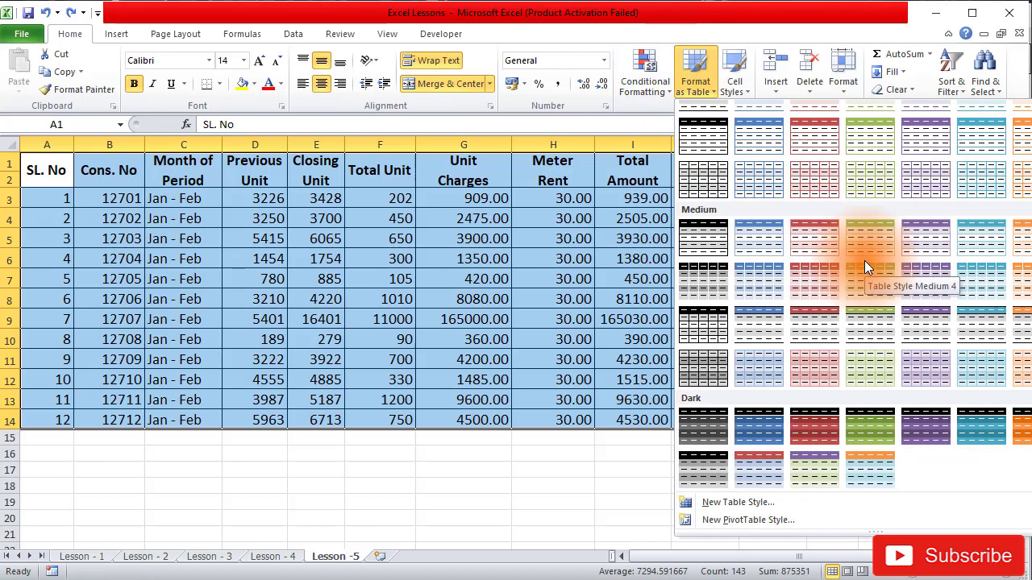
scroll(864, 267, up, 1)
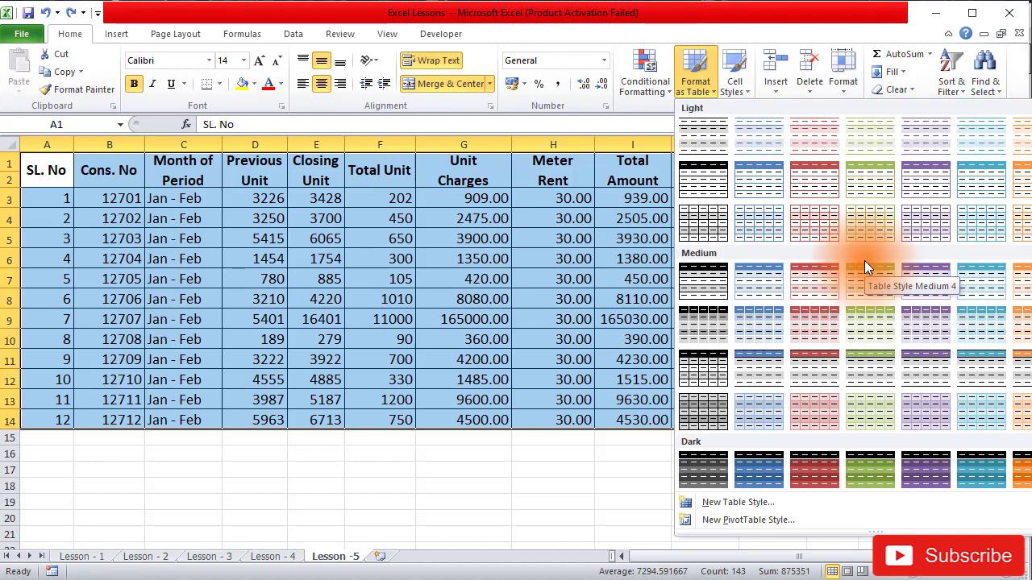
click(921, 410)
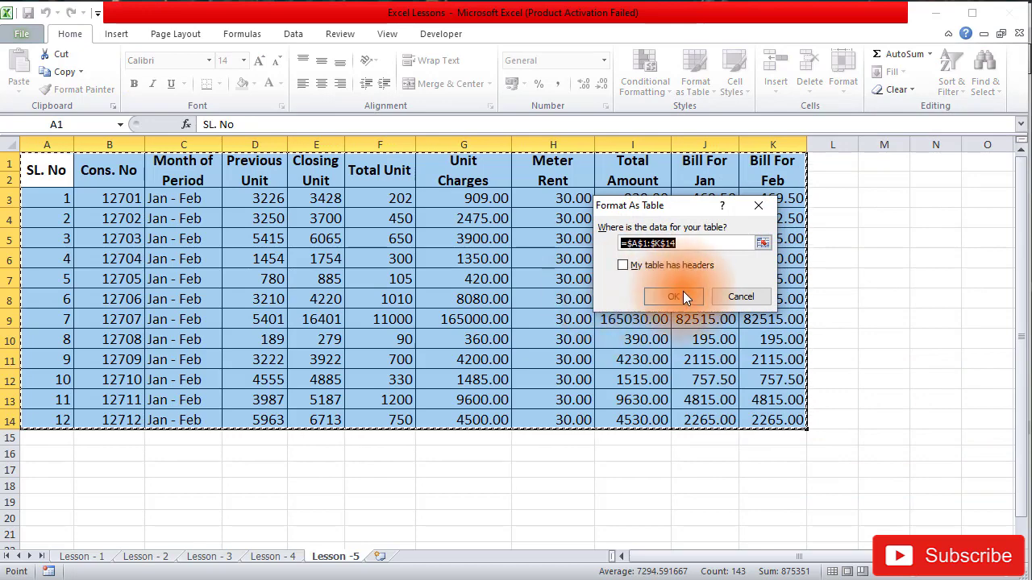
click(683, 299)
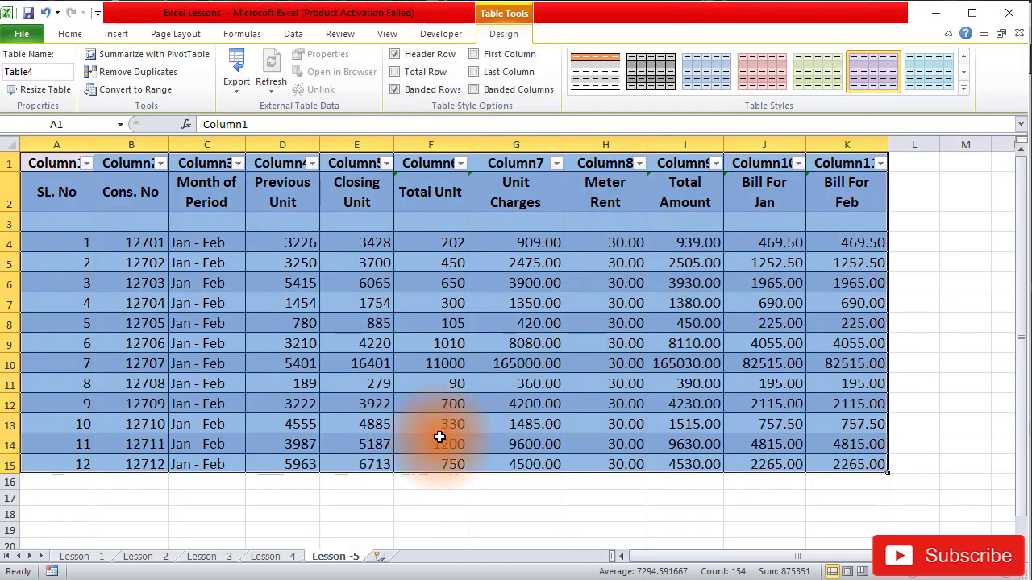
click(435, 503)
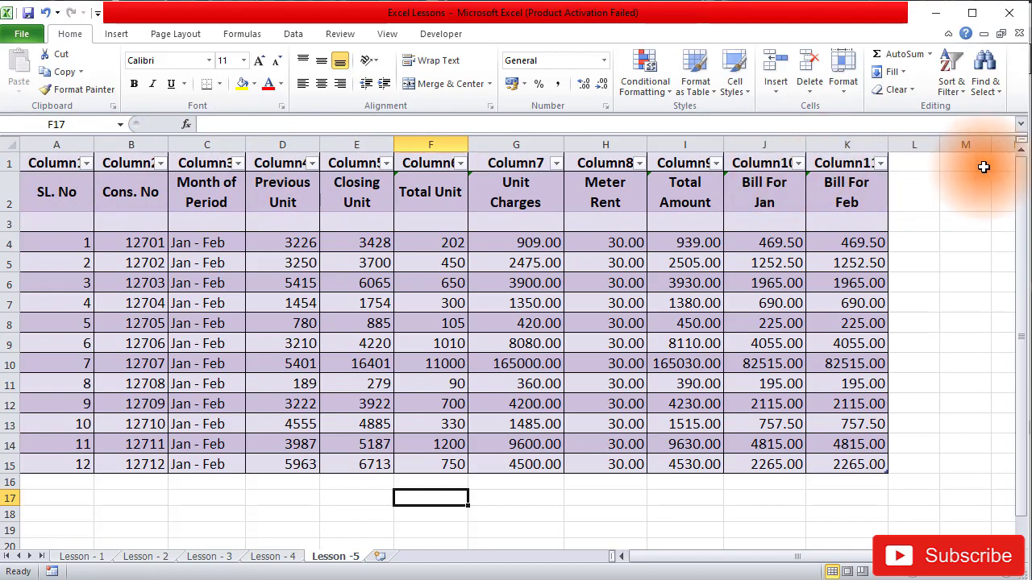
- Turn off the filter arrows on the table's header row A1:K1
drag(48, 162, 844, 164)
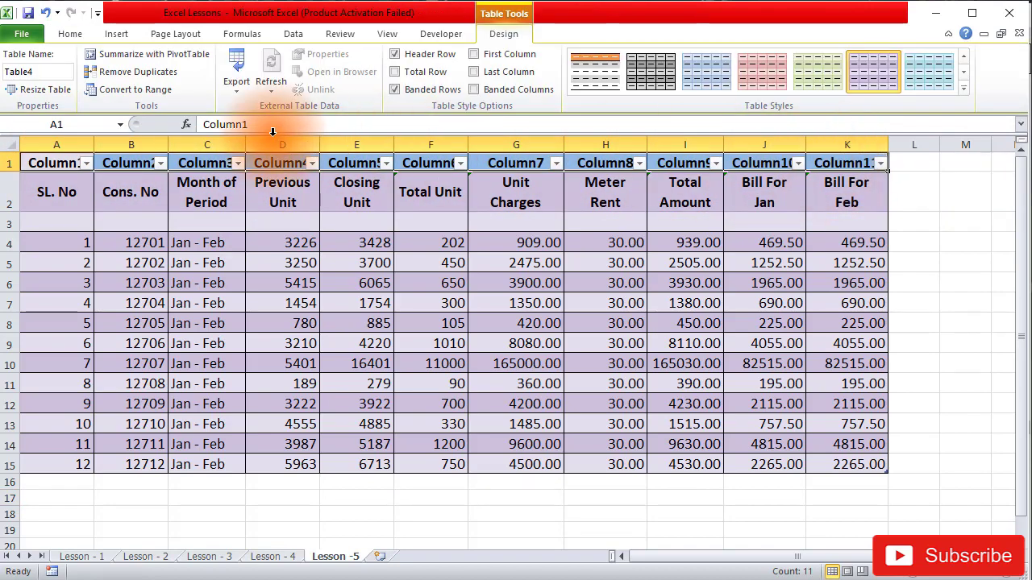
click(293, 35)
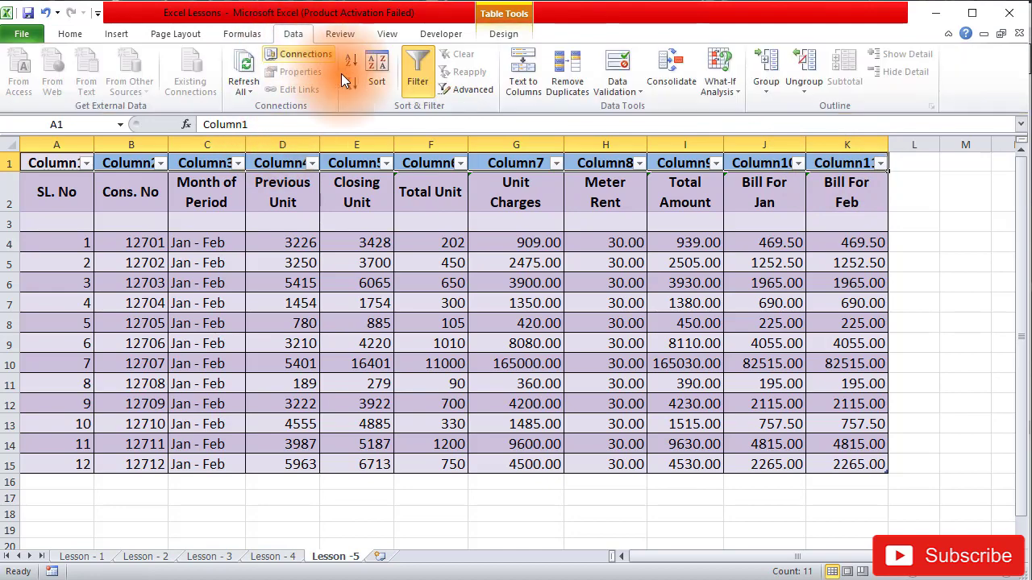
click(421, 74)
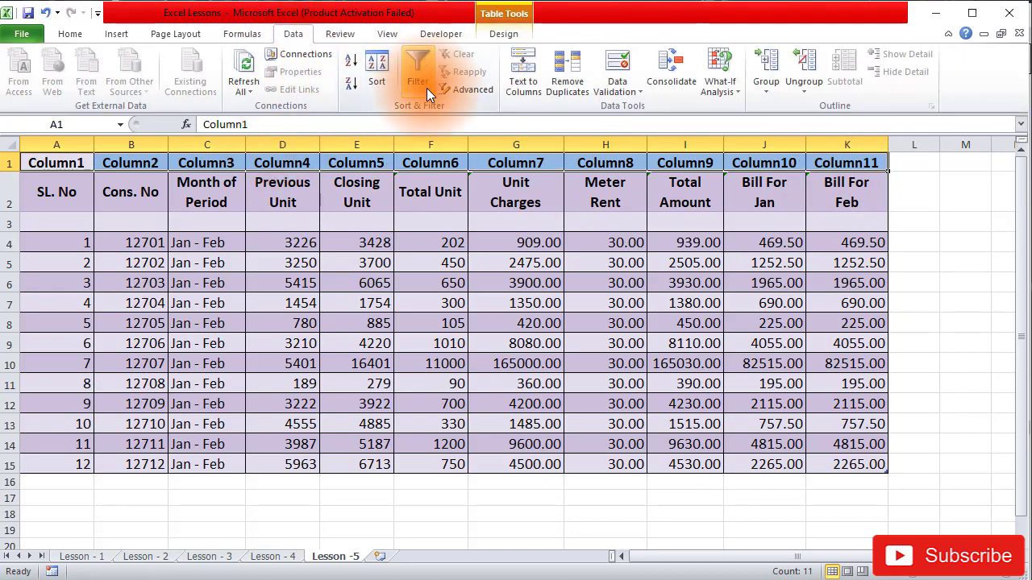
click(948, 195)
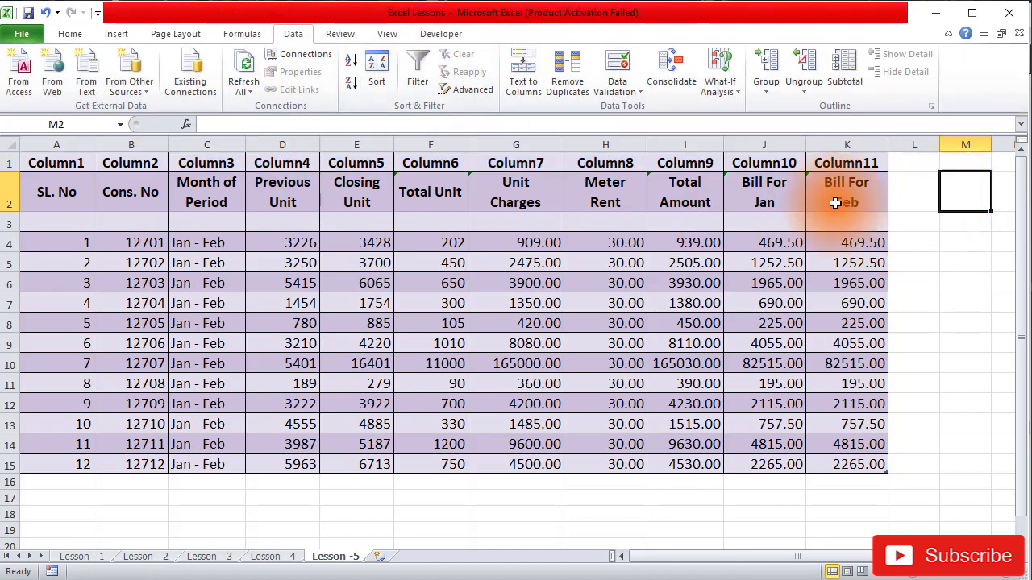
- Hide row 1 with the generic column headers and delete the empty row 3 beneath the table headings
right_click(6, 163)
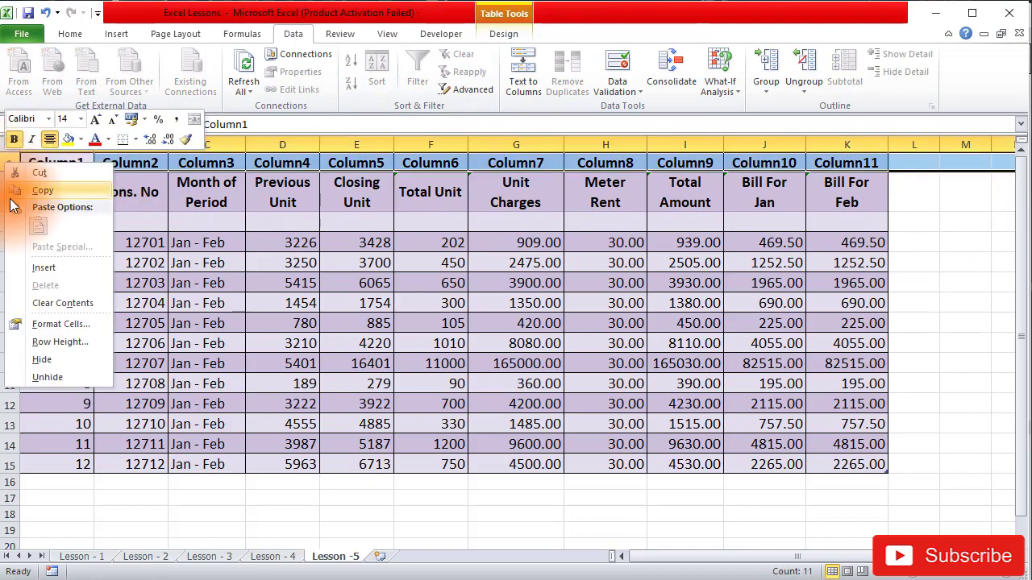
click(41, 359)
click(327, 524)
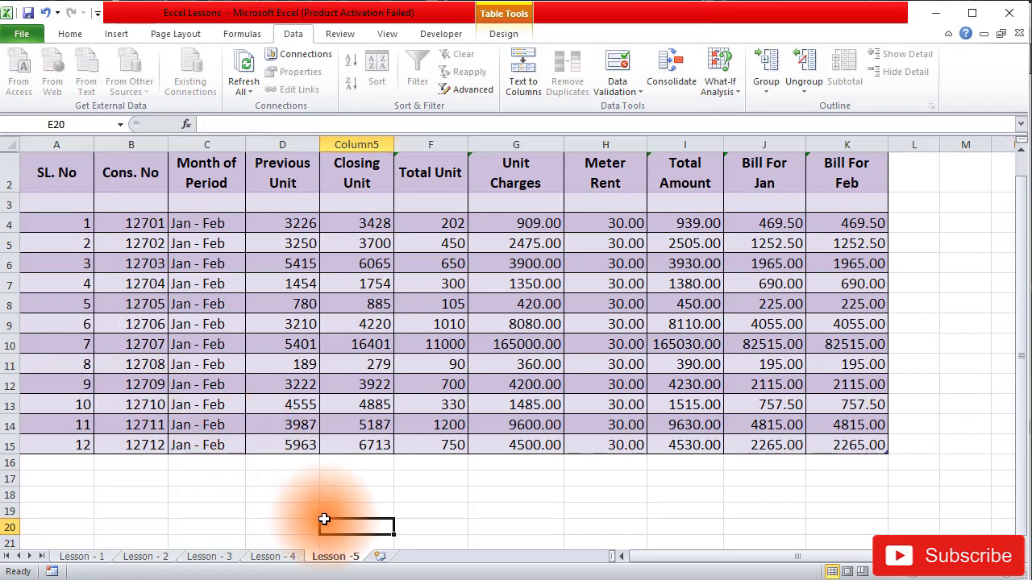
right_click(4, 203)
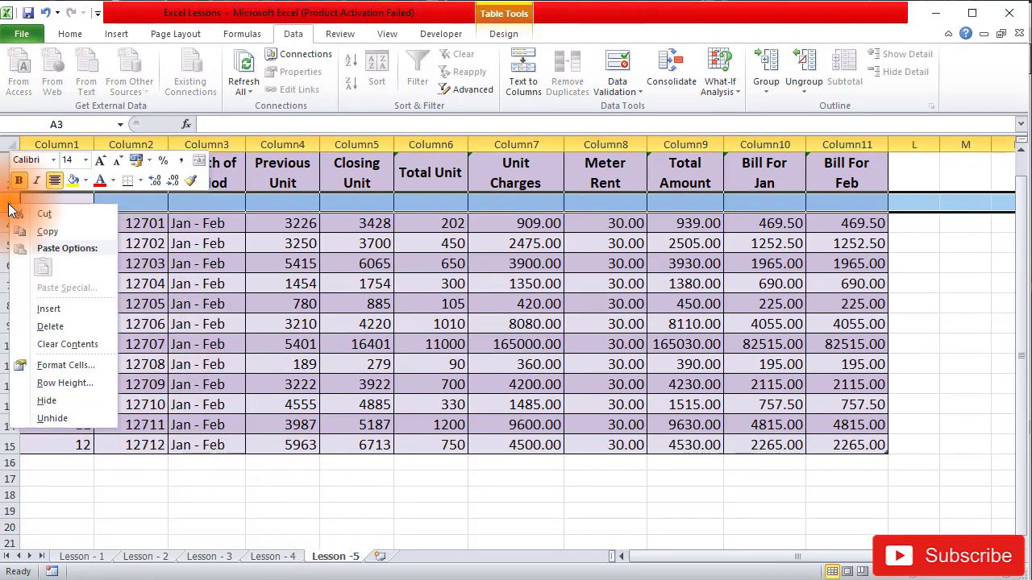
click(58, 327)
click(528, 472)
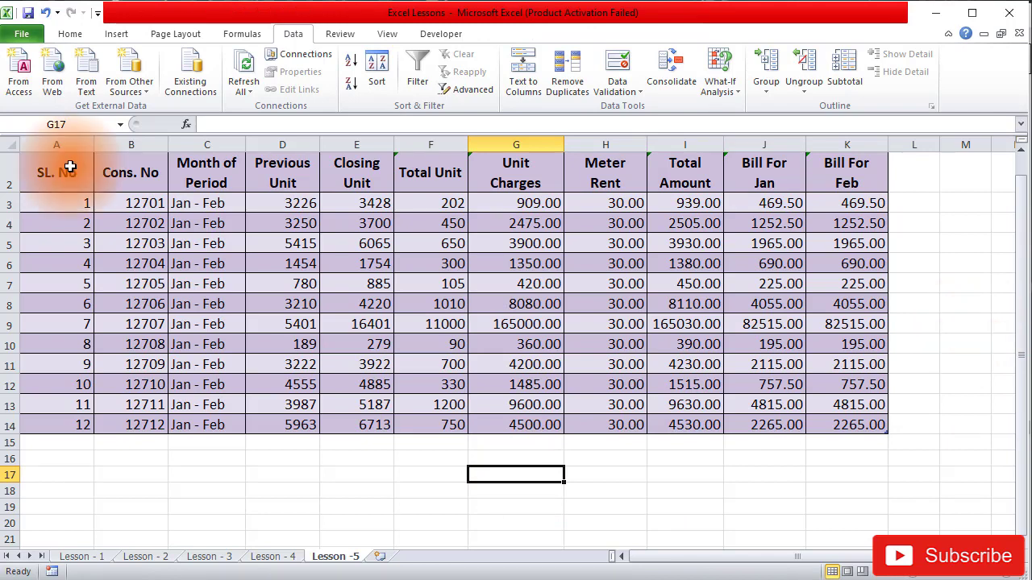
- Remove the colour from the whole bill table by applying the None table style
drag(70, 167, 843, 419)
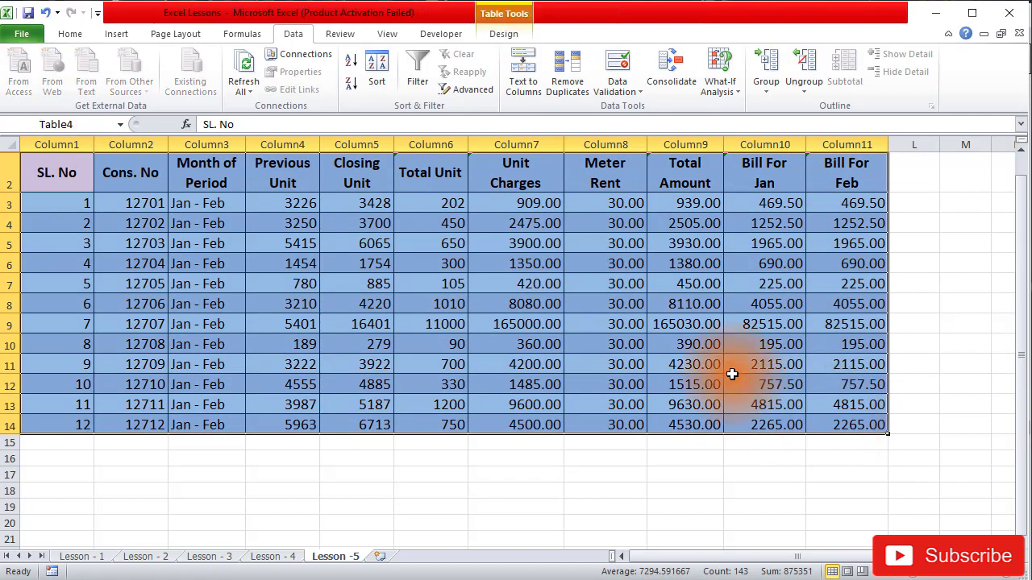
click(503, 35)
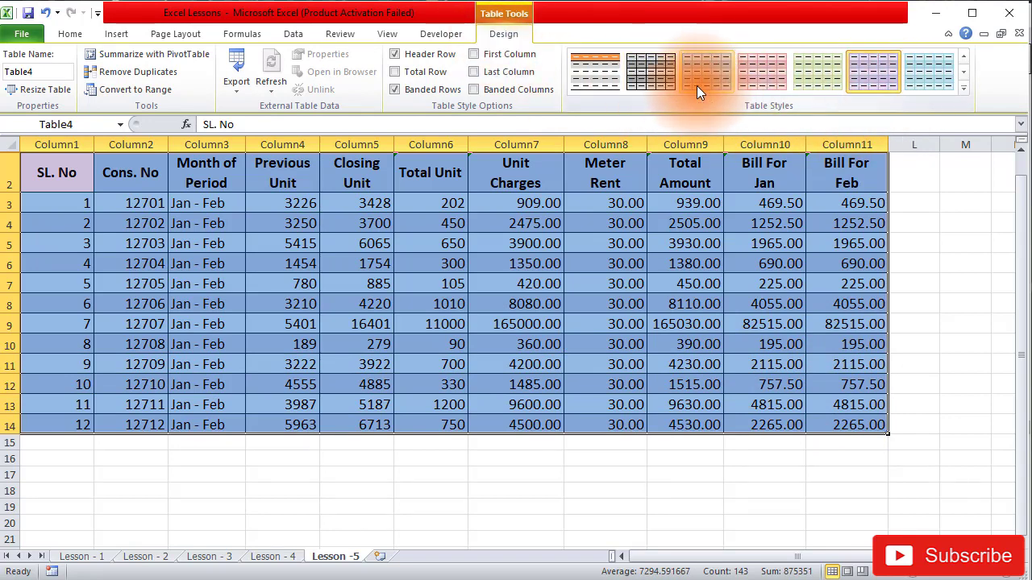
click(963, 91)
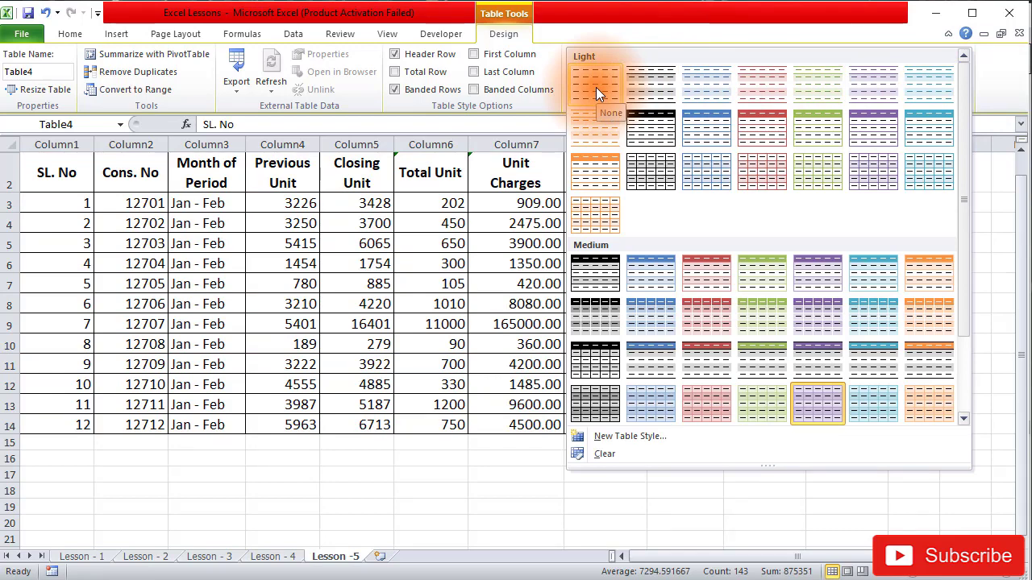
click(596, 87)
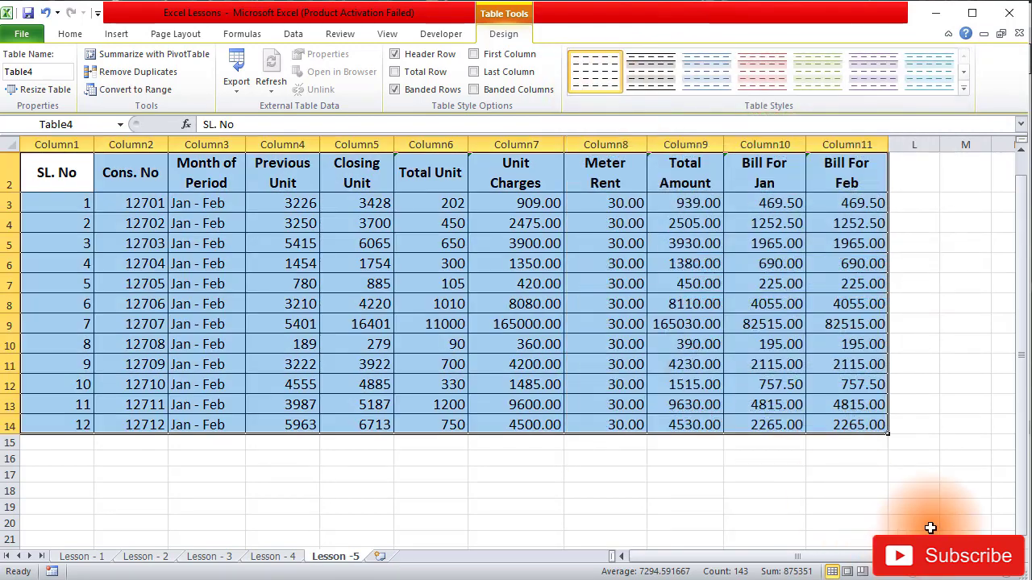
click(932, 342)
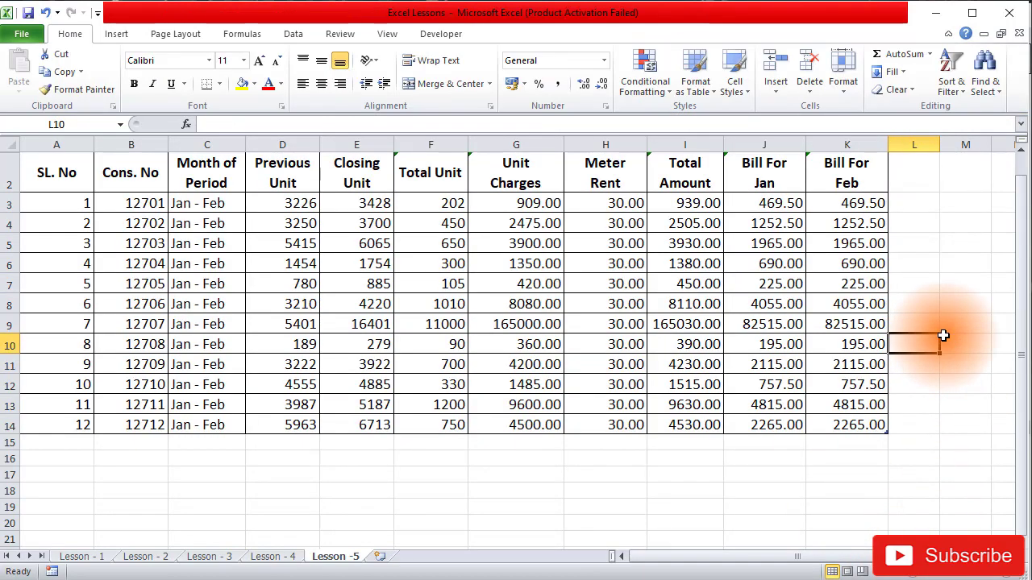
- Switch to the PDF, read the instructions for adding zeros at the beginning of numbers, and return to Excel
key(alt+Tab)
scroll(643, 345, down, 5)
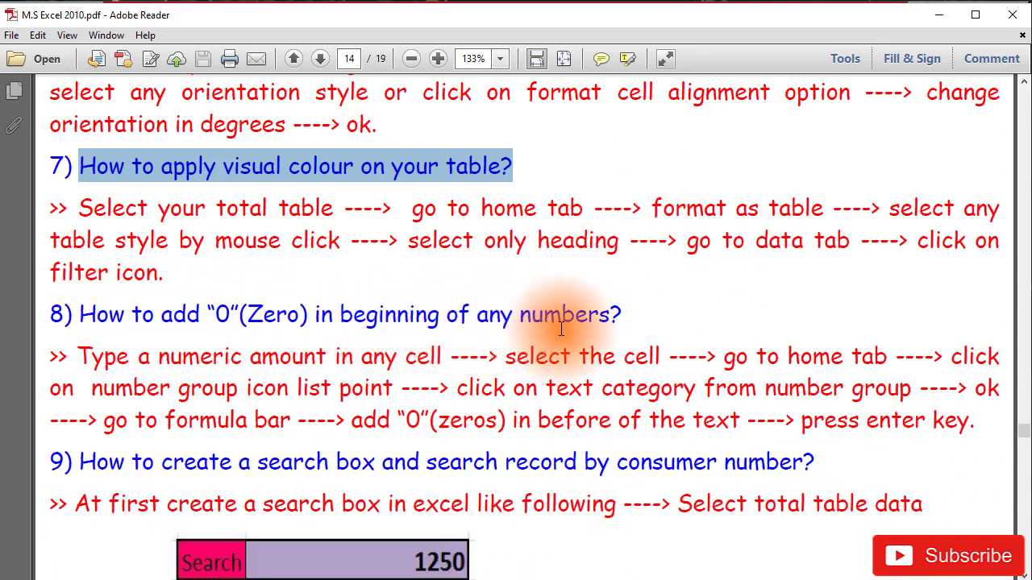
drag(622, 315, 79, 315)
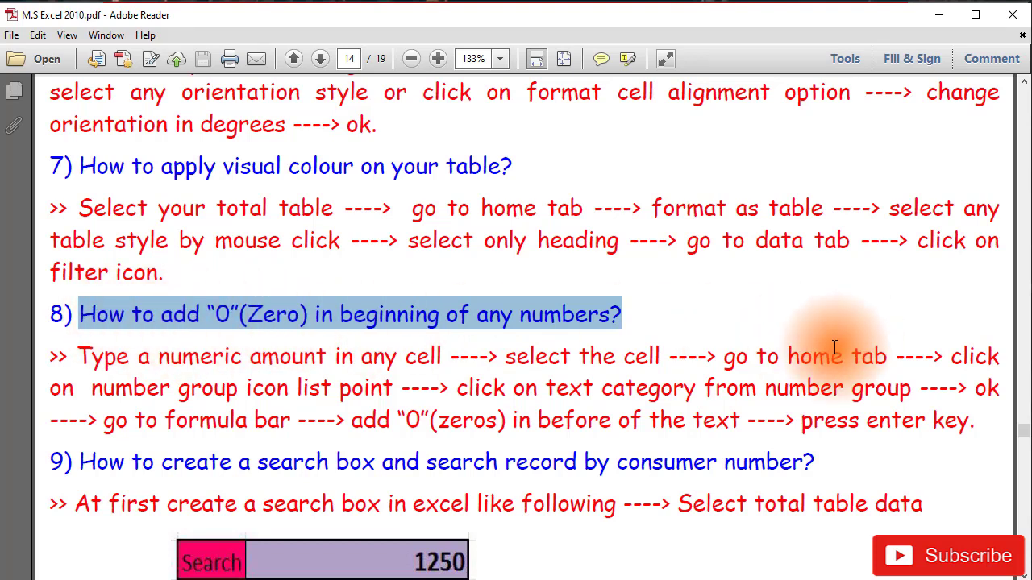
click(621, 579)
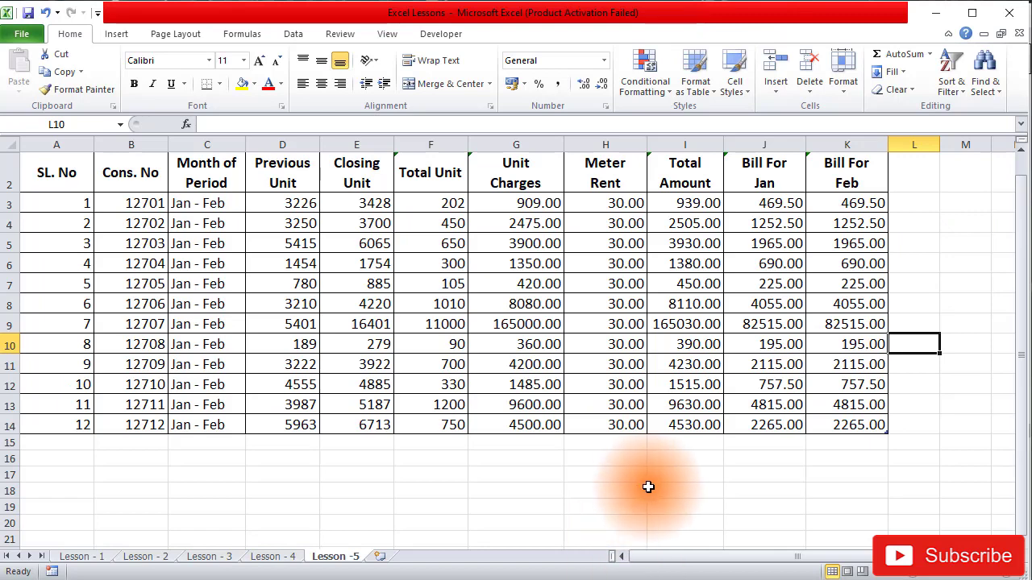
- Enter 0012345 in cell H17 below the table and reselect that cell
click(604, 478)
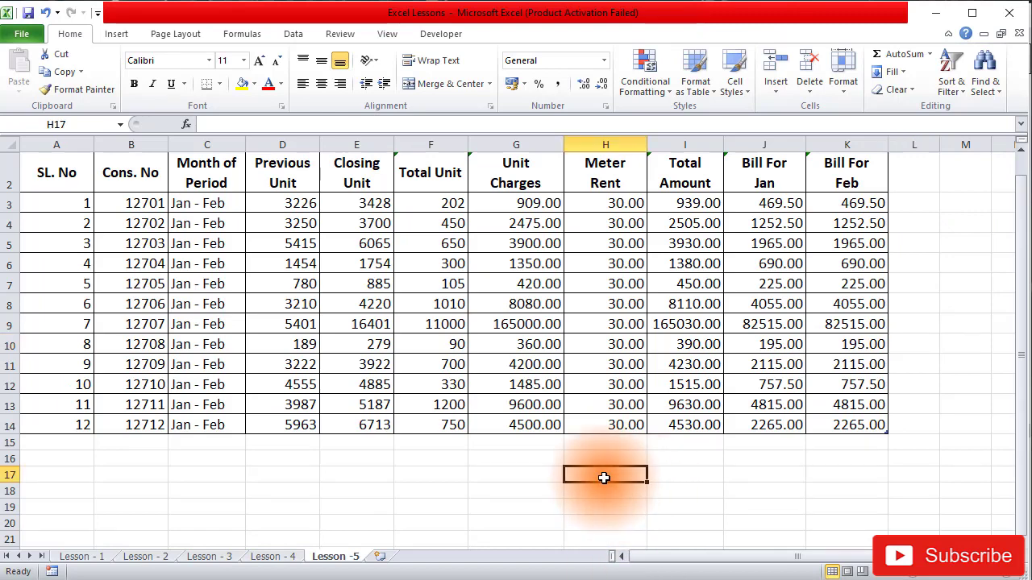
text(0012345)
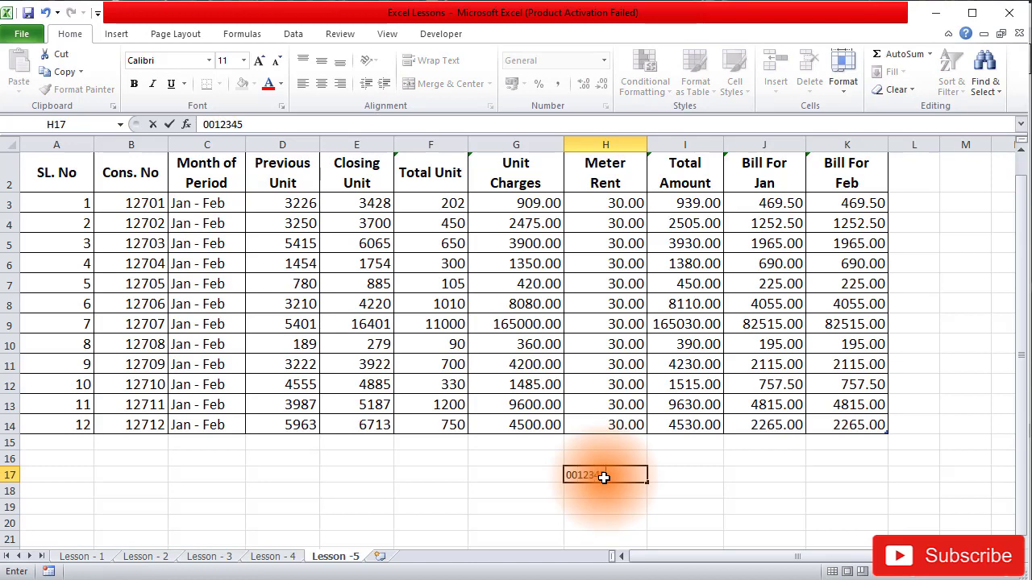
key(Return)
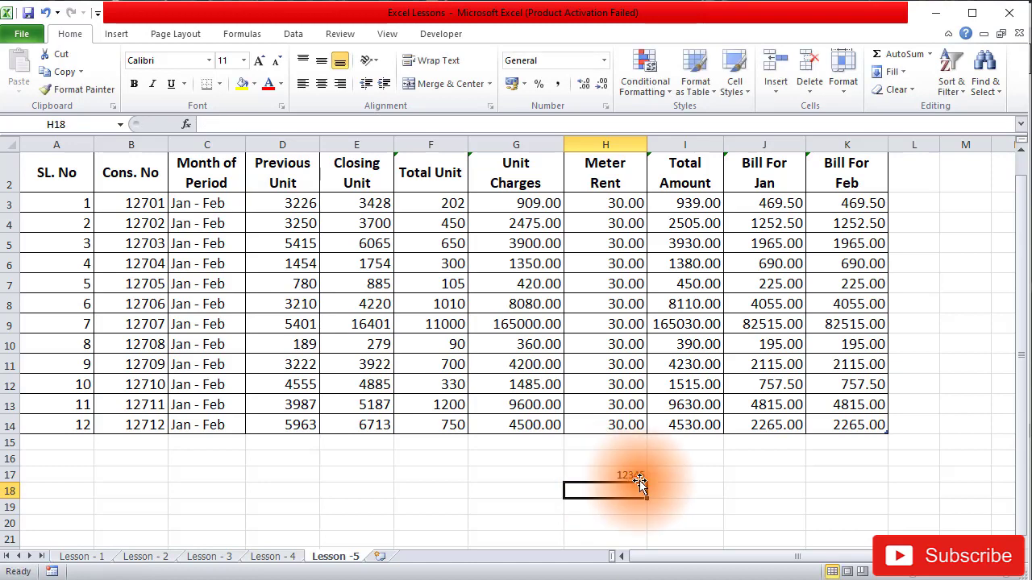
click(622, 472)
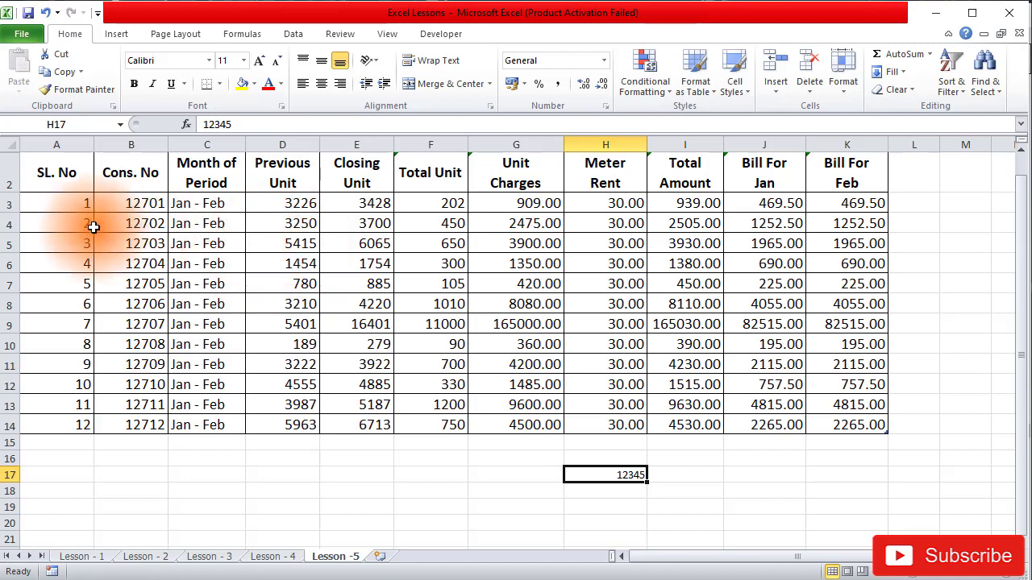
- Try to enter the first consumer number with two leading zeros in General-format cell B3, and reselect that cell
drag(125, 203, 121, 431)
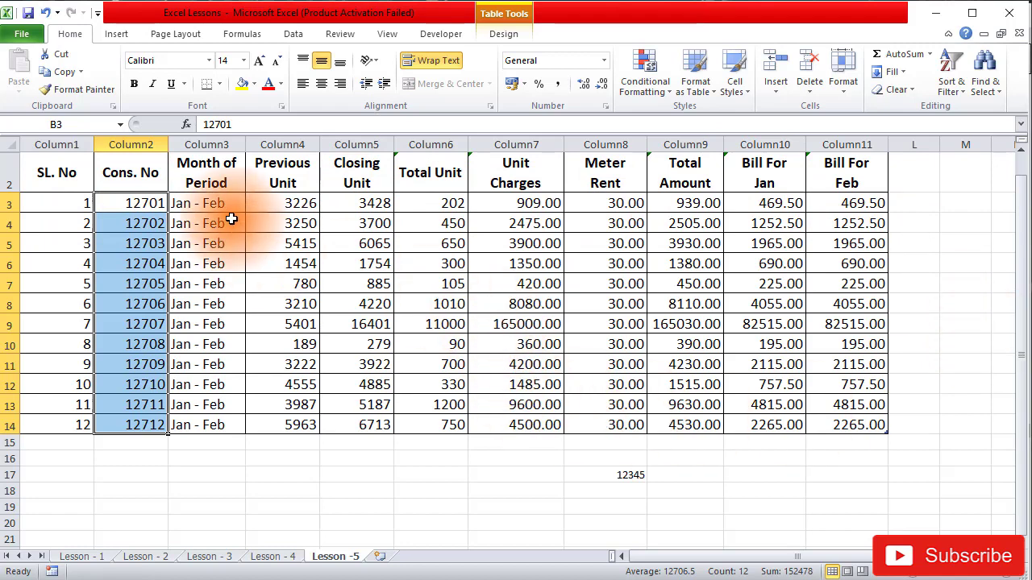
click(212, 458)
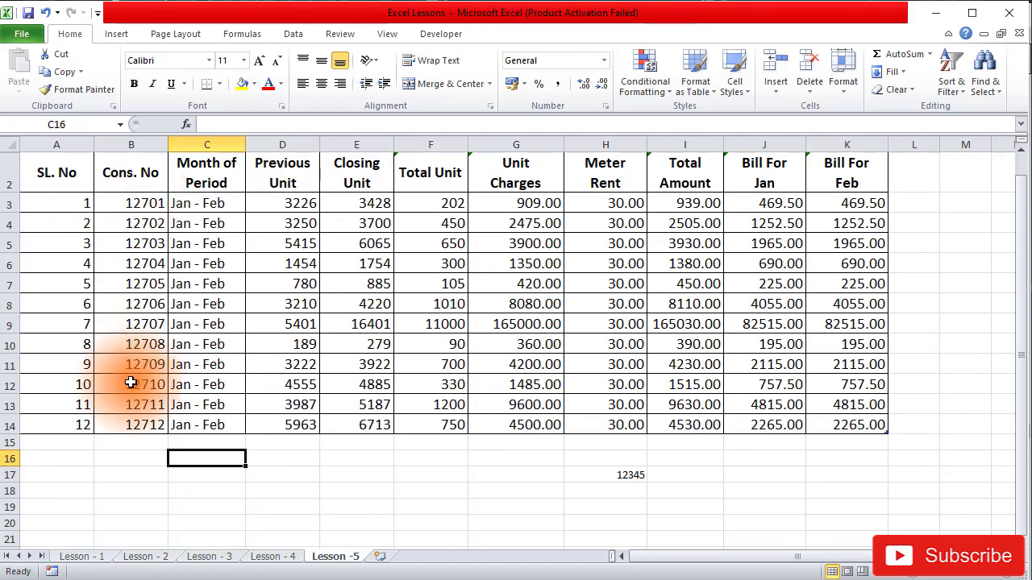
click(116, 206)
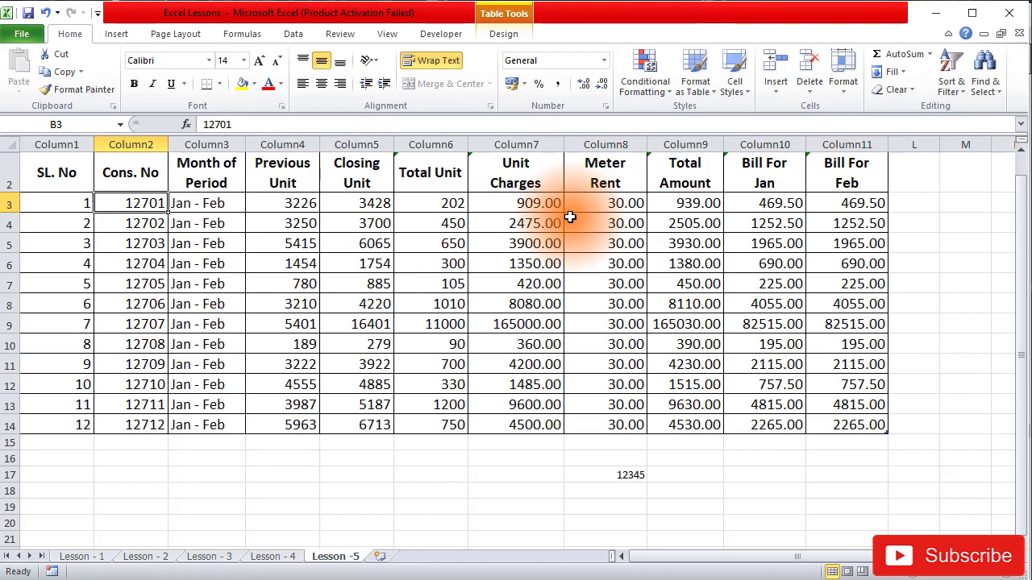
text(001270)
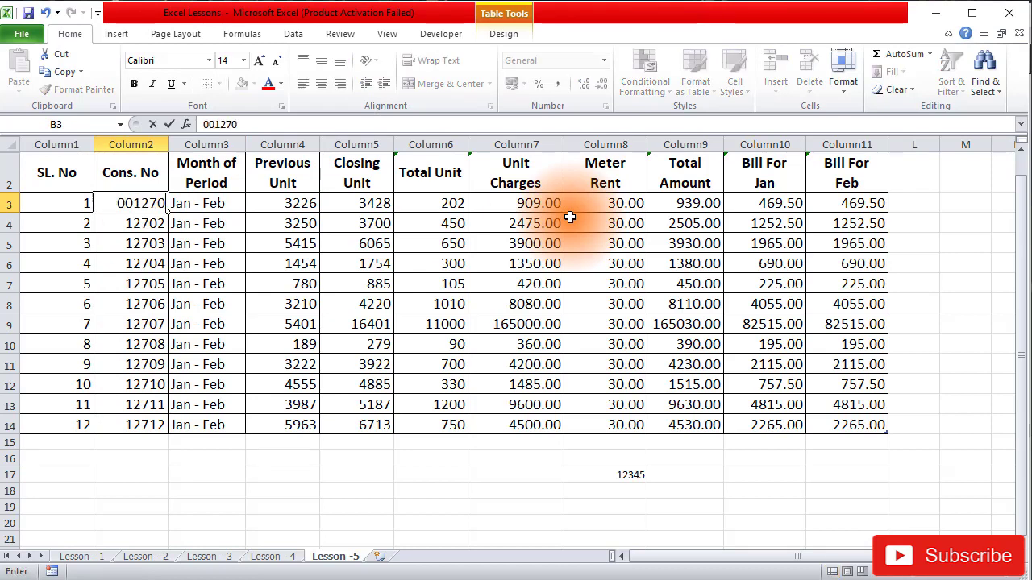
text(1)
key(Return)
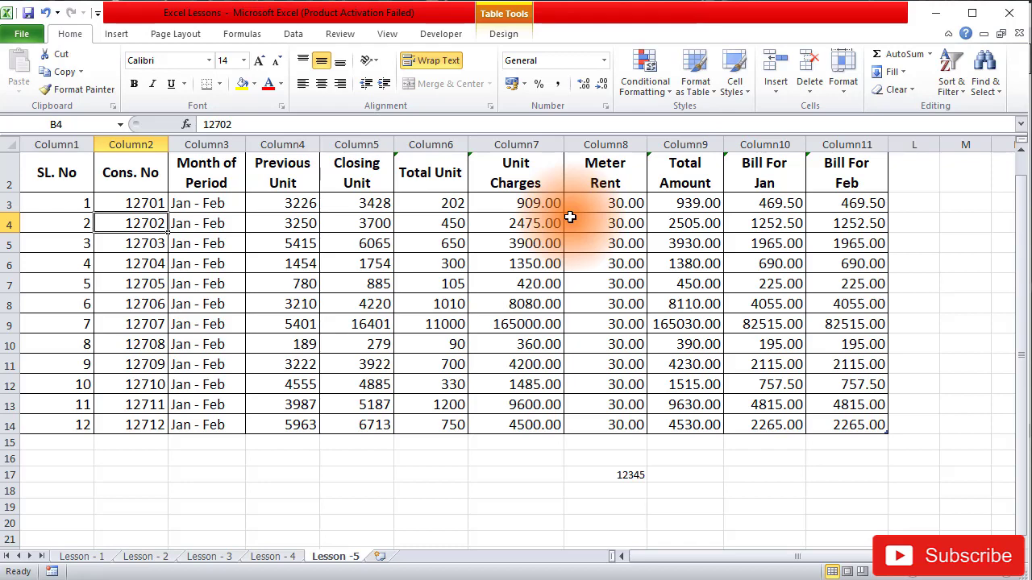
click(120, 207)
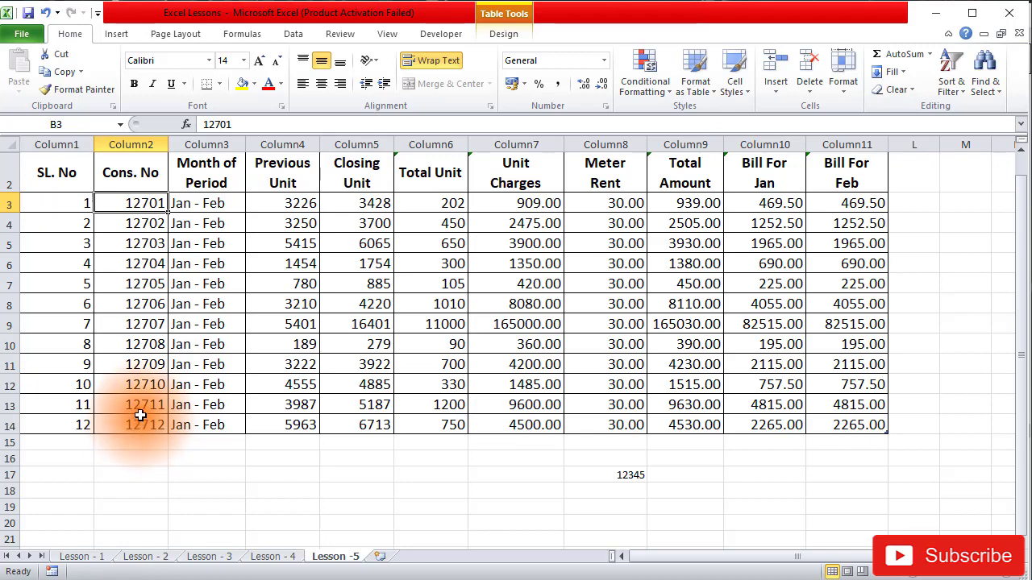
- Apply the Text number format to the whole Cons. No column, cells B3 to B14
drag(128, 196, 161, 415)
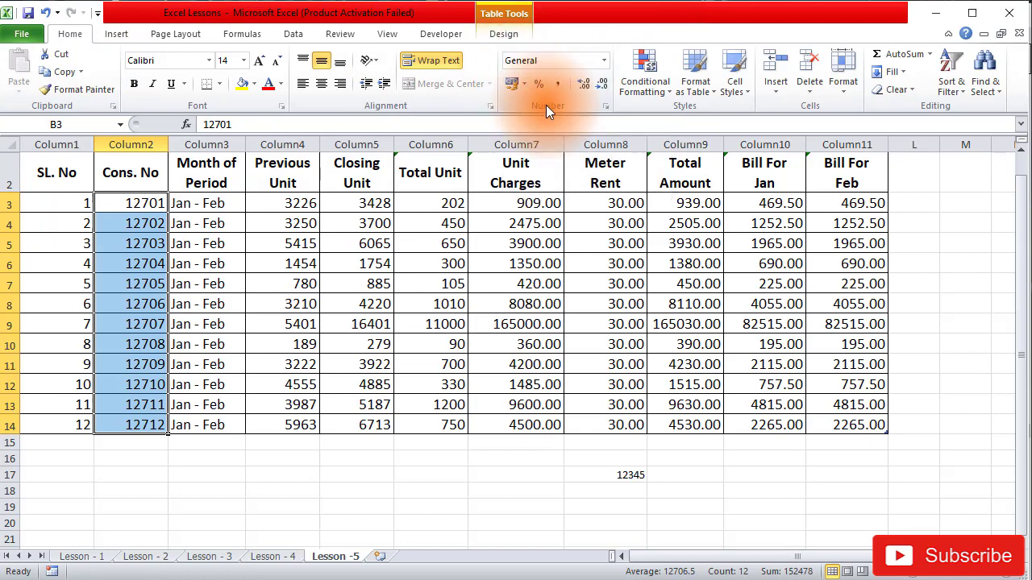
click(604, 62)
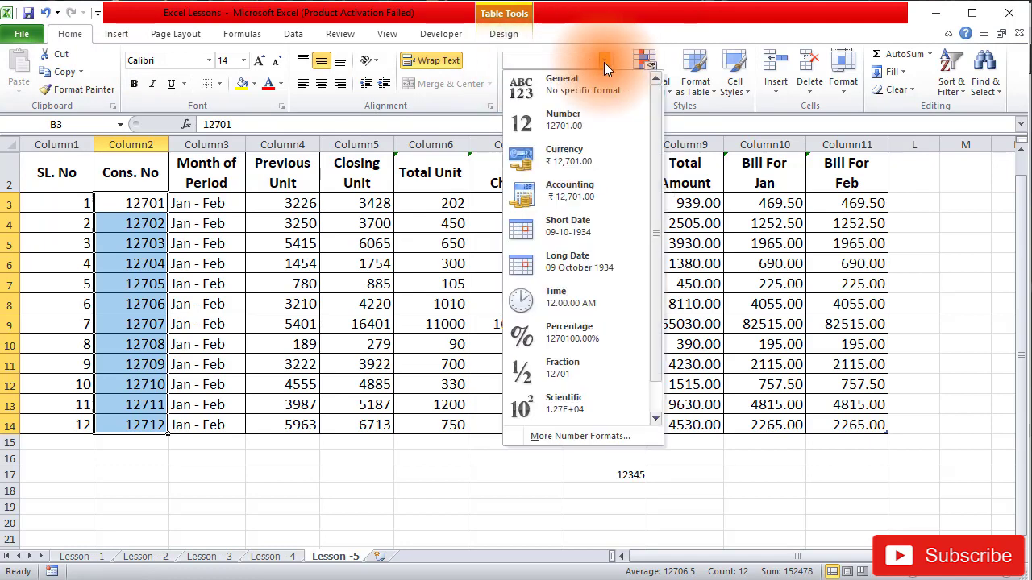
scroll(598, 143, down, 1)
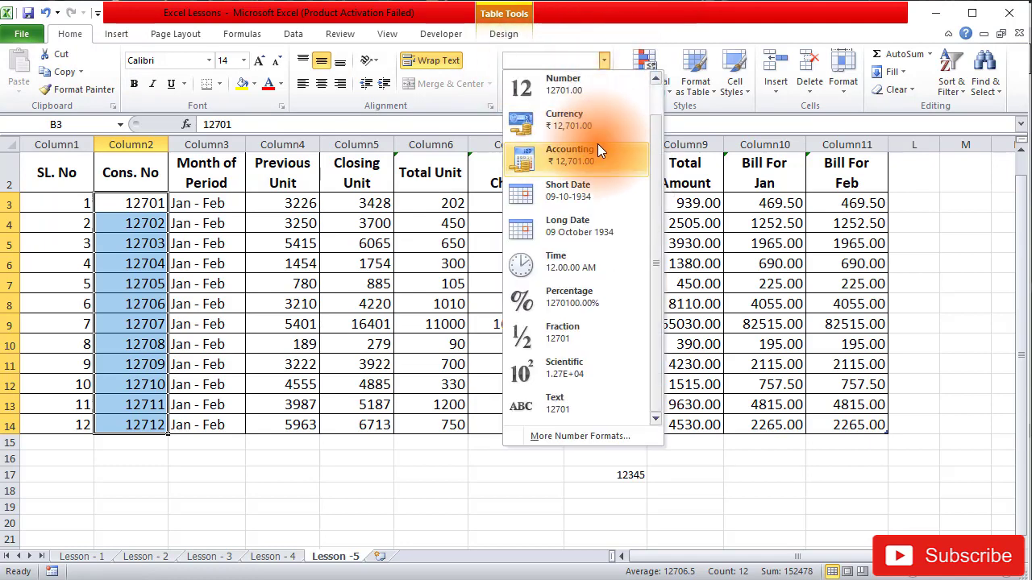
click(568, 404)
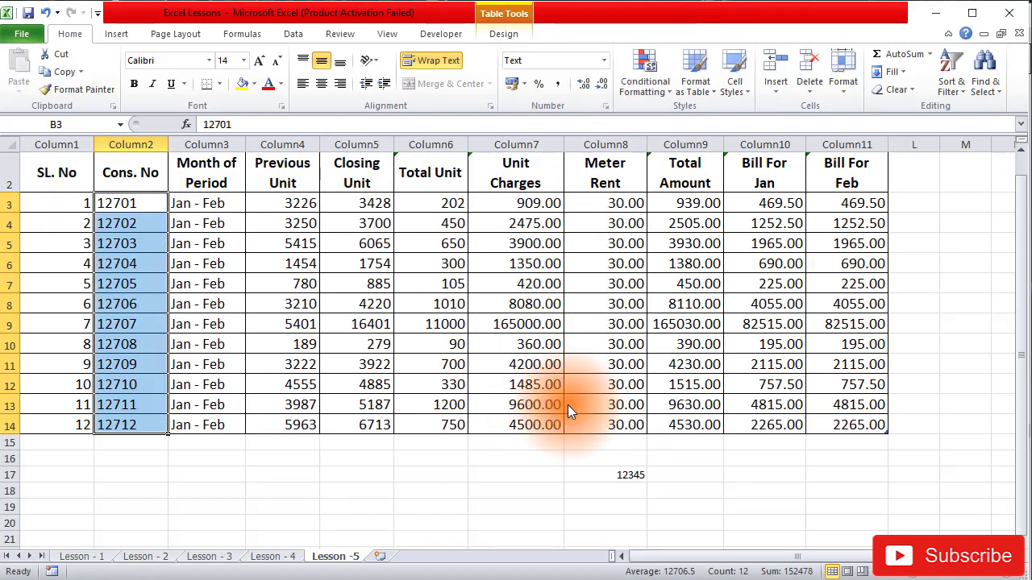
click(189, 525)
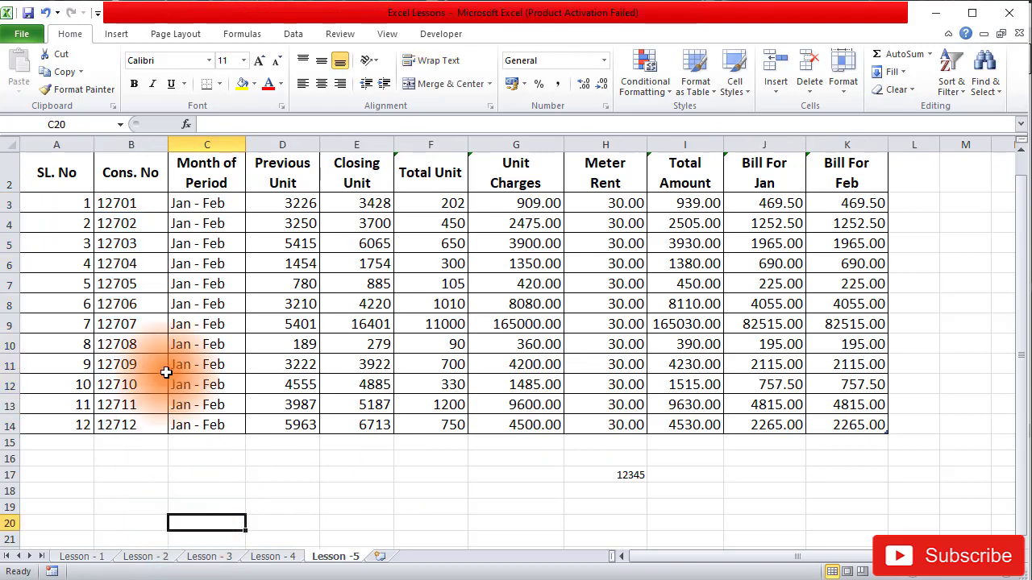
- Clear cell B3 and re-enter its consumer number with two zeros in front
click(122, 203)
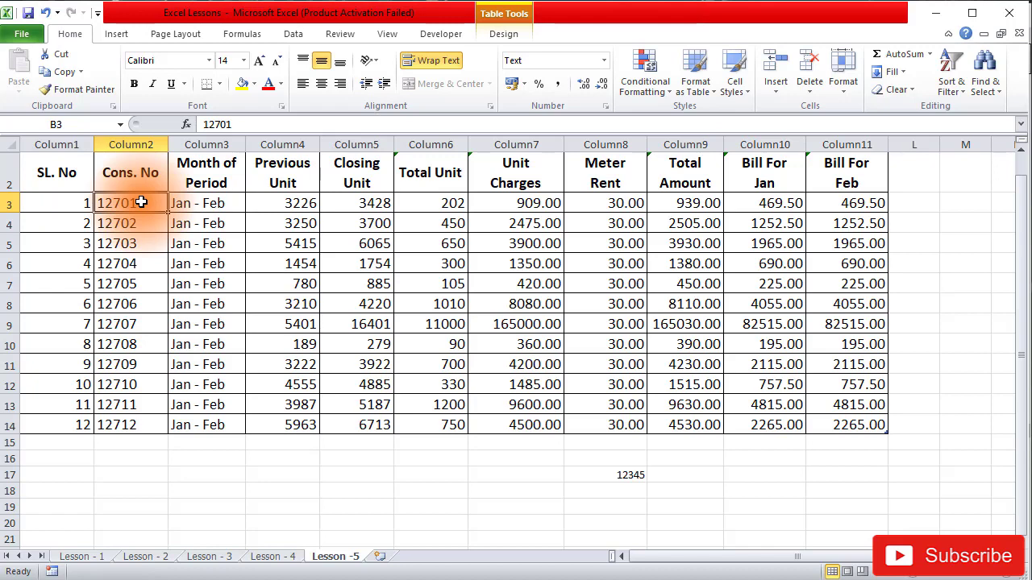
key(Delete)
text(00)
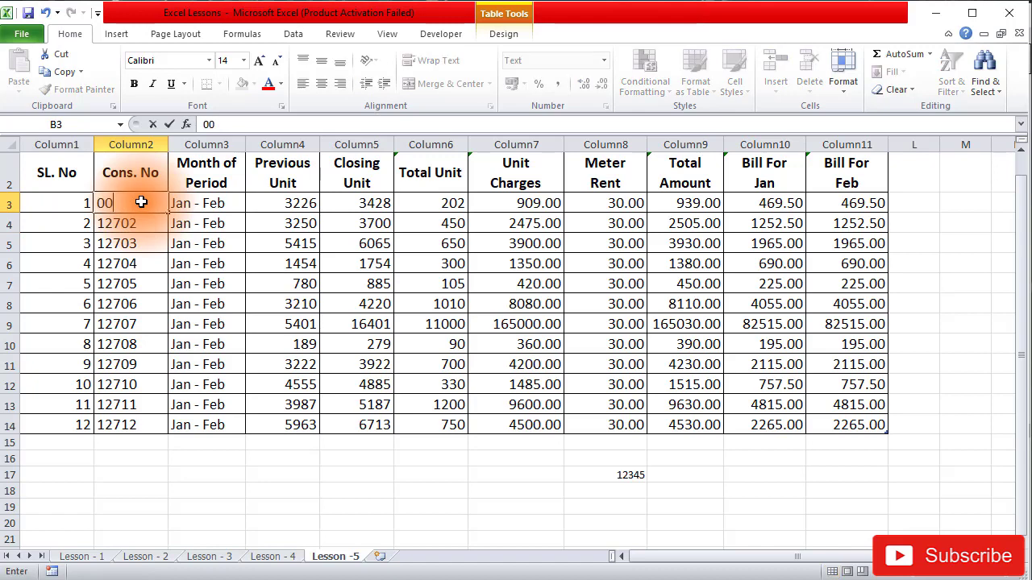
text(12701)
key(Return)
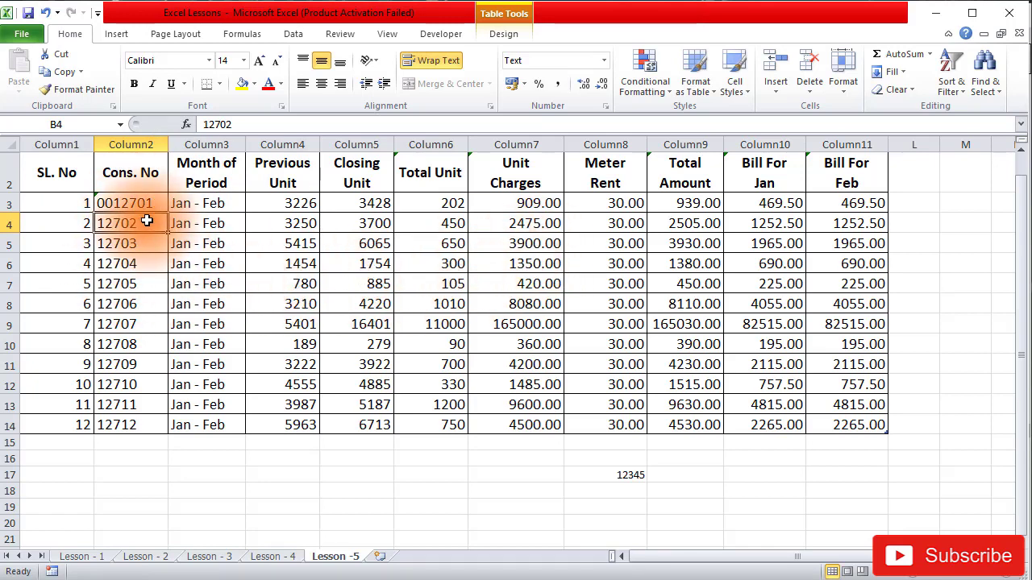
- Add two zeros in front of each remaining consumer number in cells B4 to B14
click(216, 123)
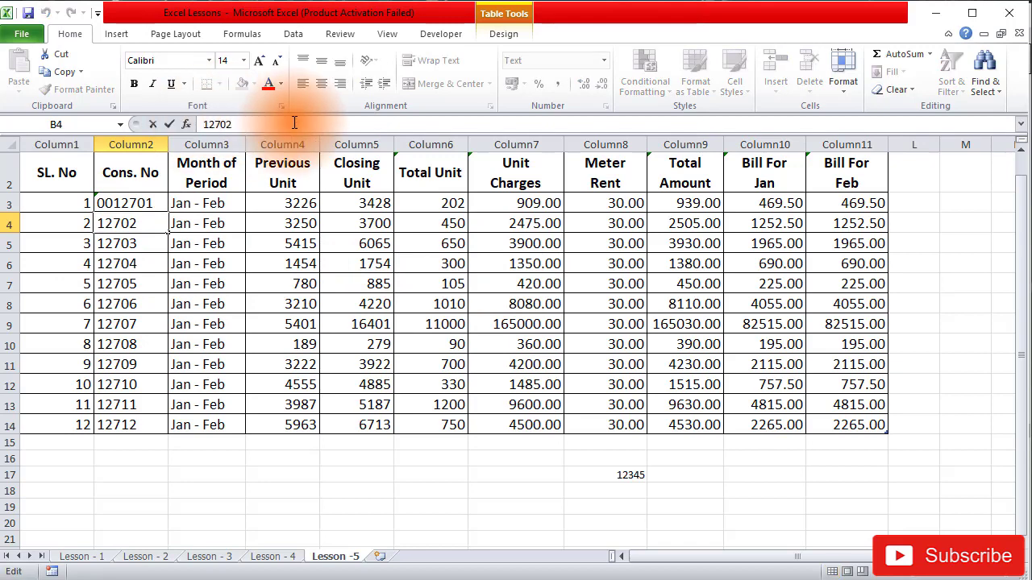
text(00)
key(Return)
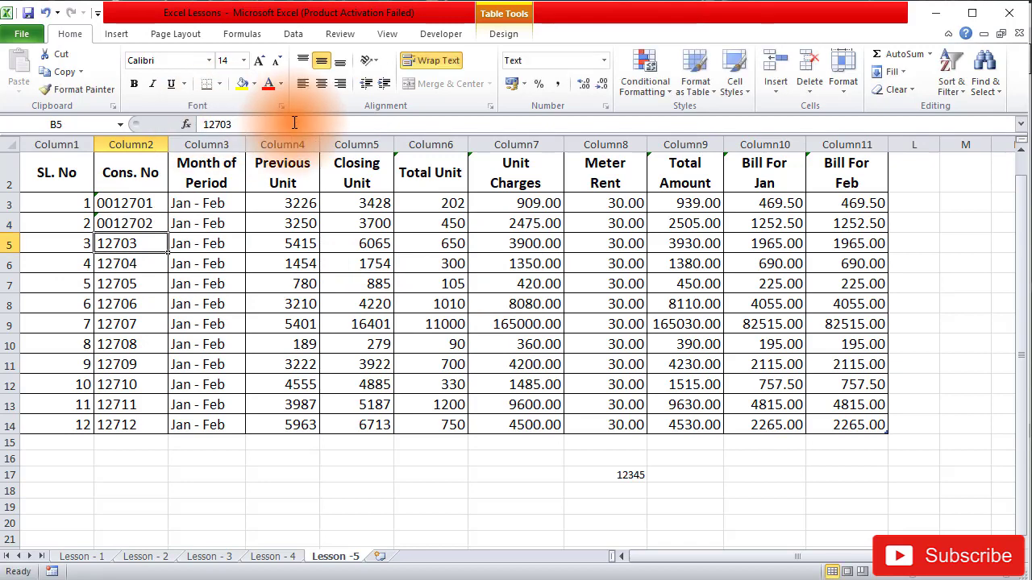
click(203, 123)
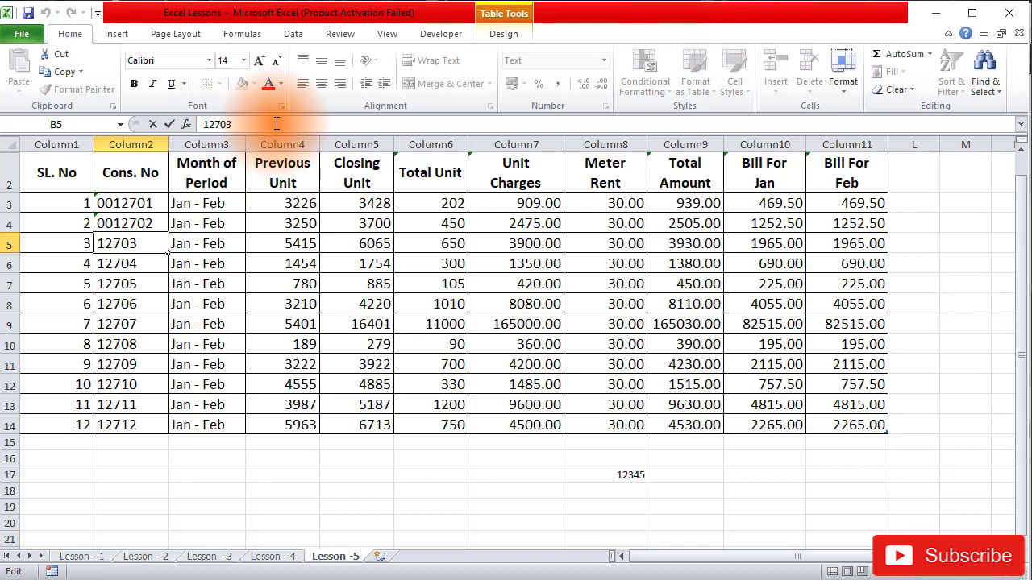
text(00)
key(Return)
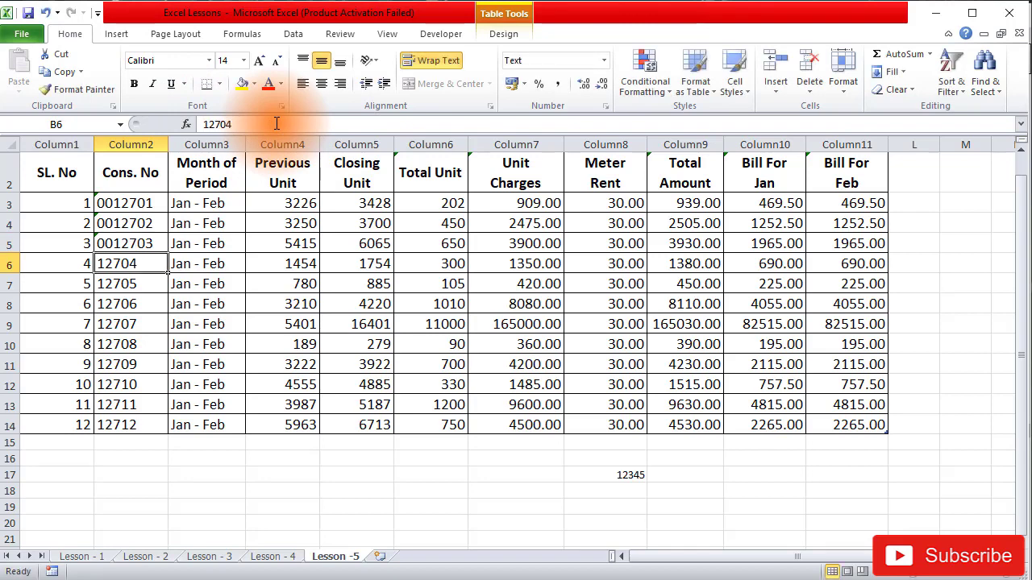
click(205, 125)
text(0)
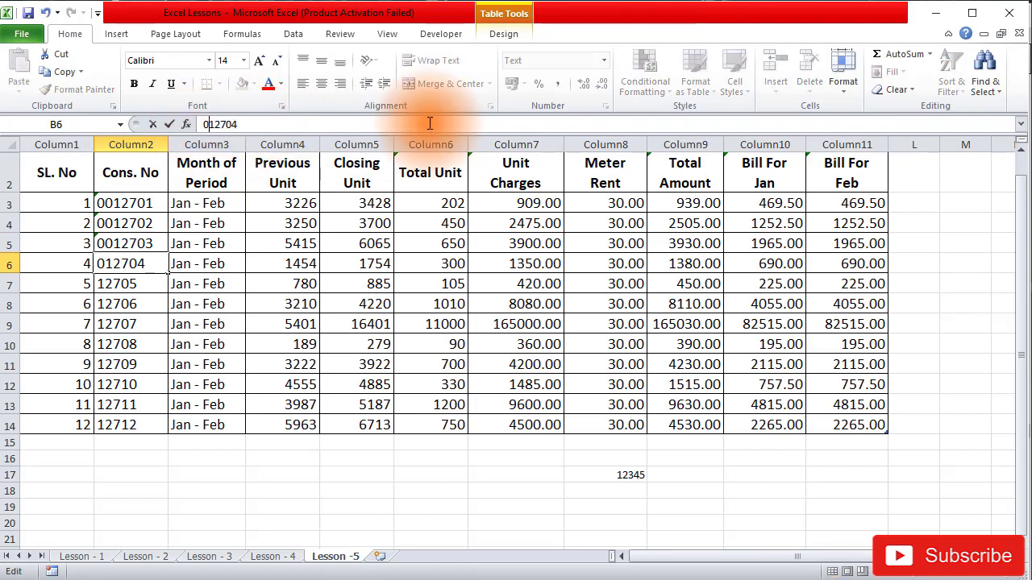
text(0)
key(Return)
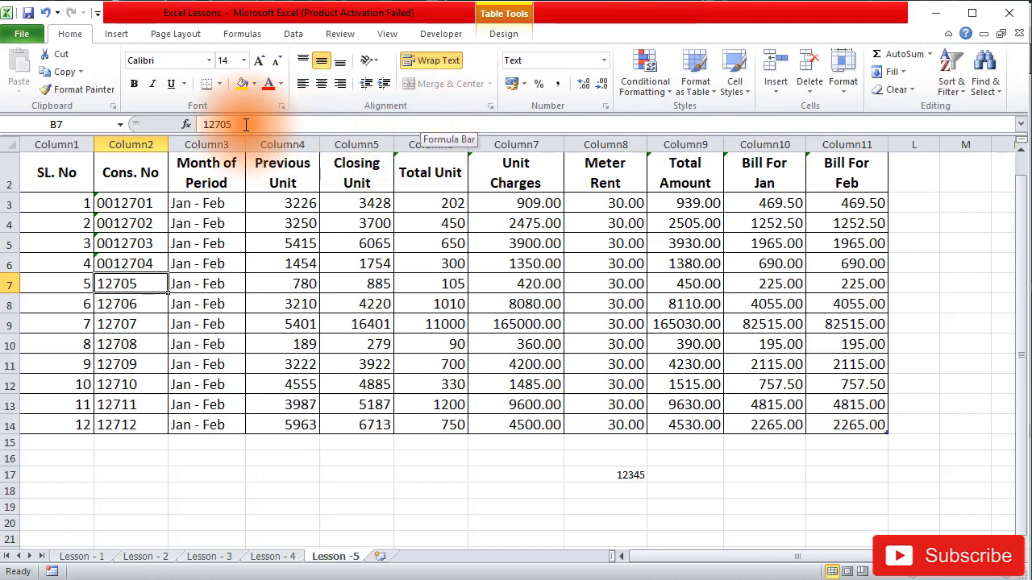
click(204, 124)
text(00)
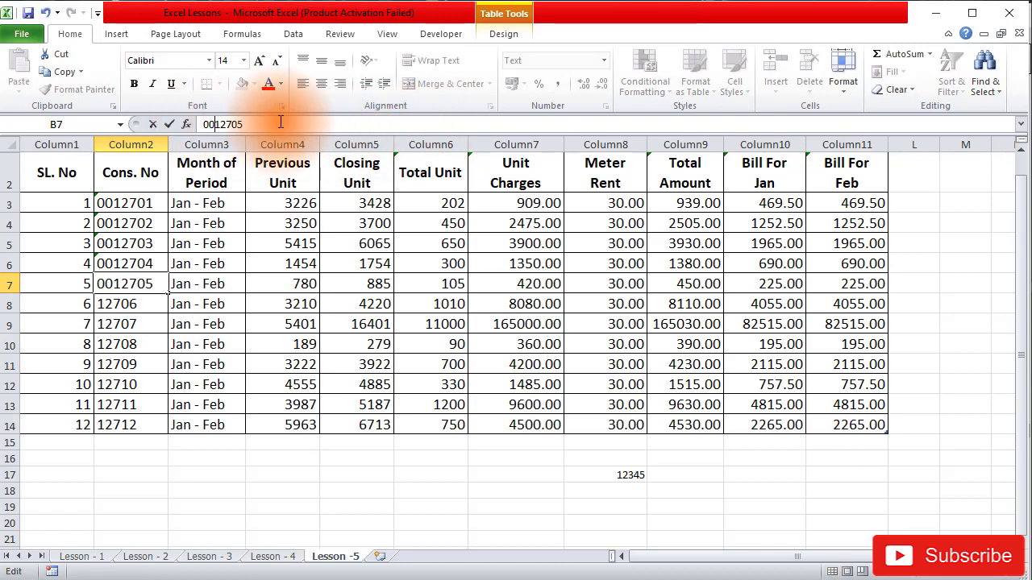
key(Return)
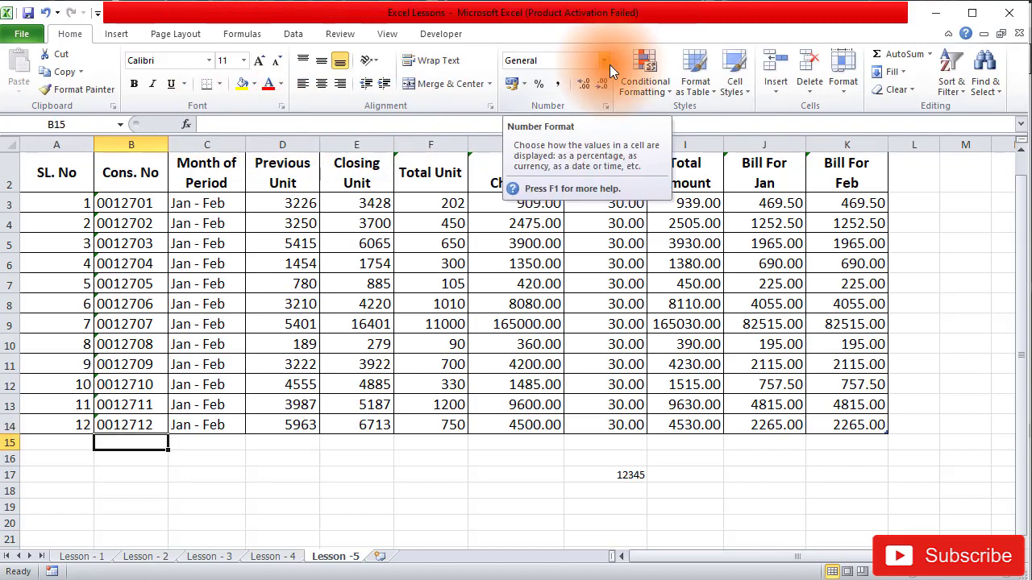
- Switch to the PDF, read exercise 9 on creating a search box with its search formula, and return to Excel
click(517, 475)
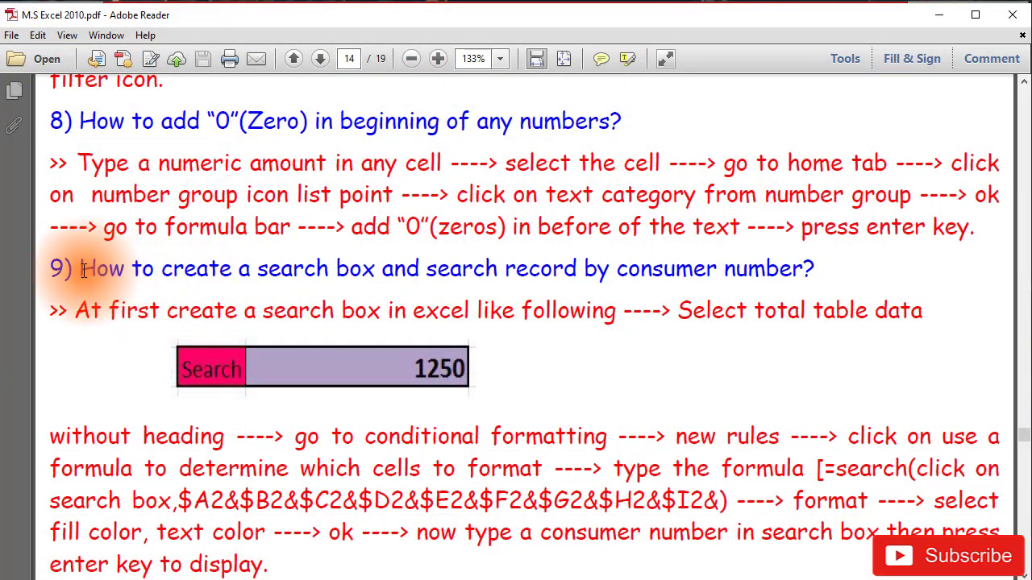
drag(84, 271, 813, 273)
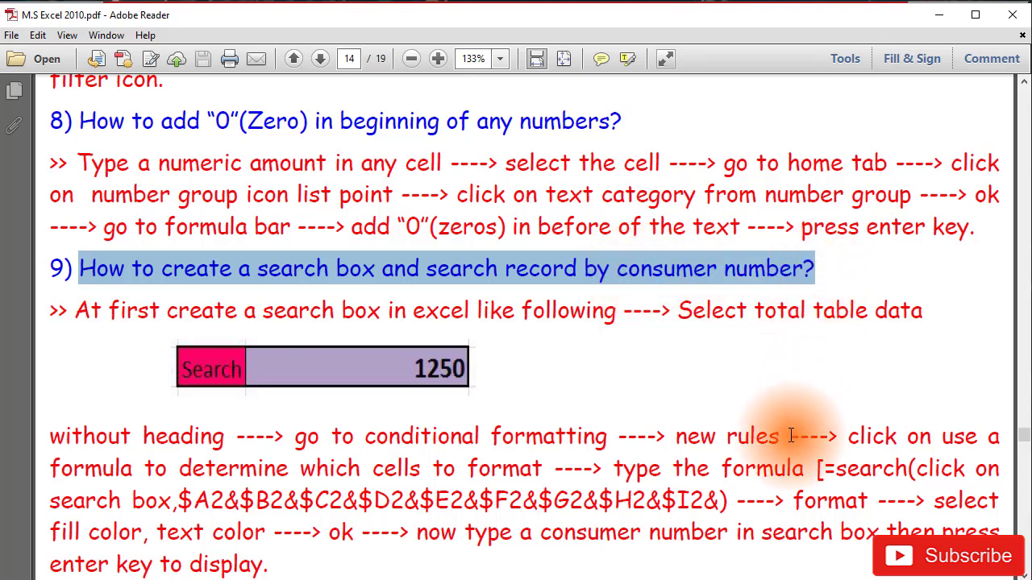
scroll(790, 436, down, 2)
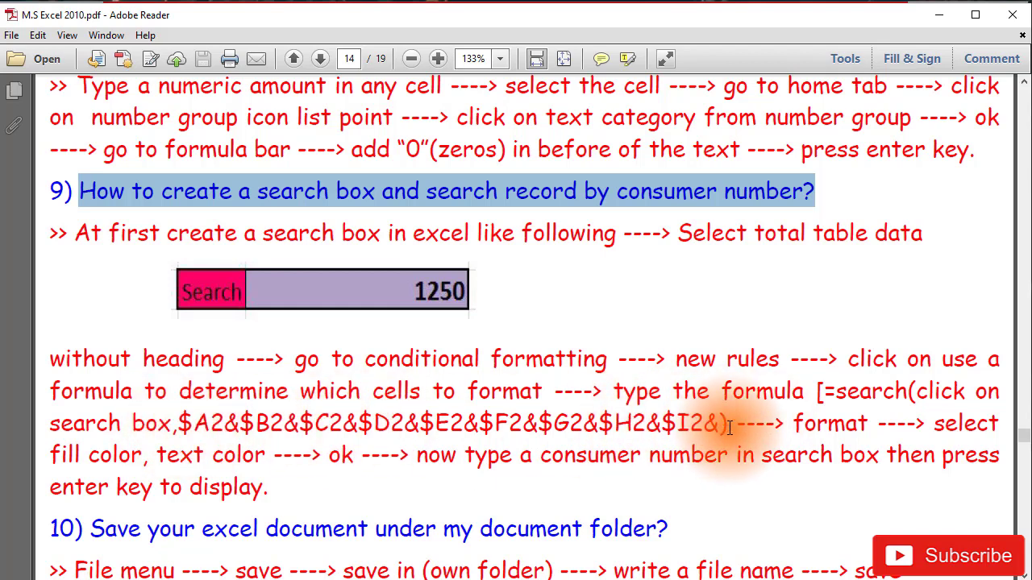
drag(730, 427, 821, 395)
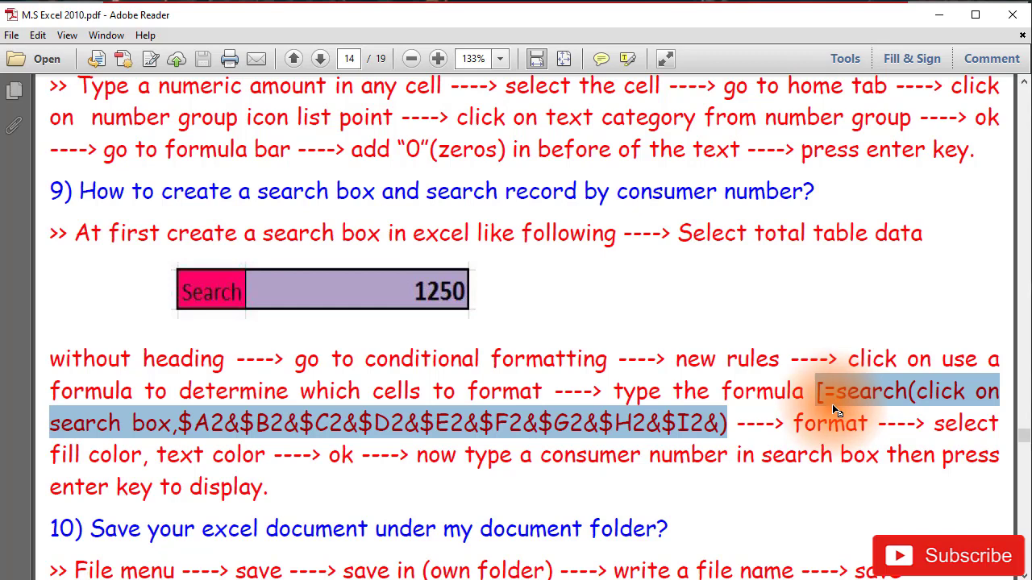
click(729, 440)
drag(719, 423, 225, 422)
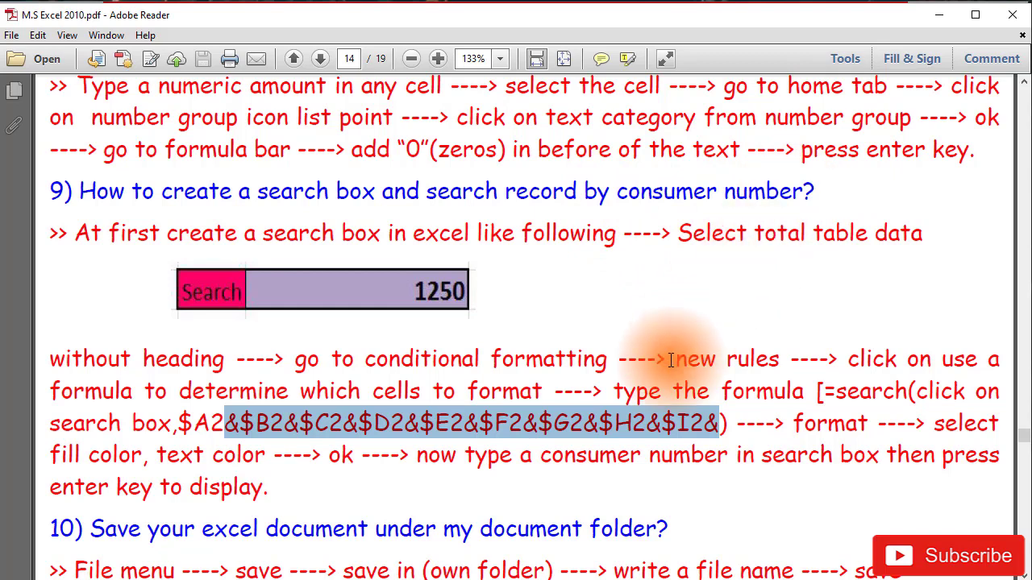
click(733, 425)
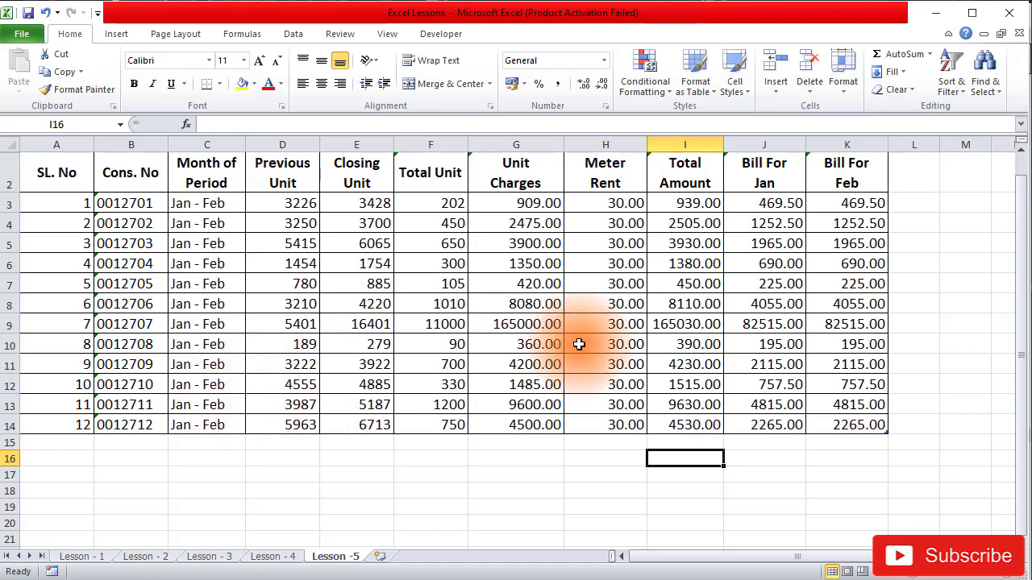
- Merge and center cells L3:M3 beside the table and enter the label Search
click(921, 207)
drag(921, 206, 949, 203)
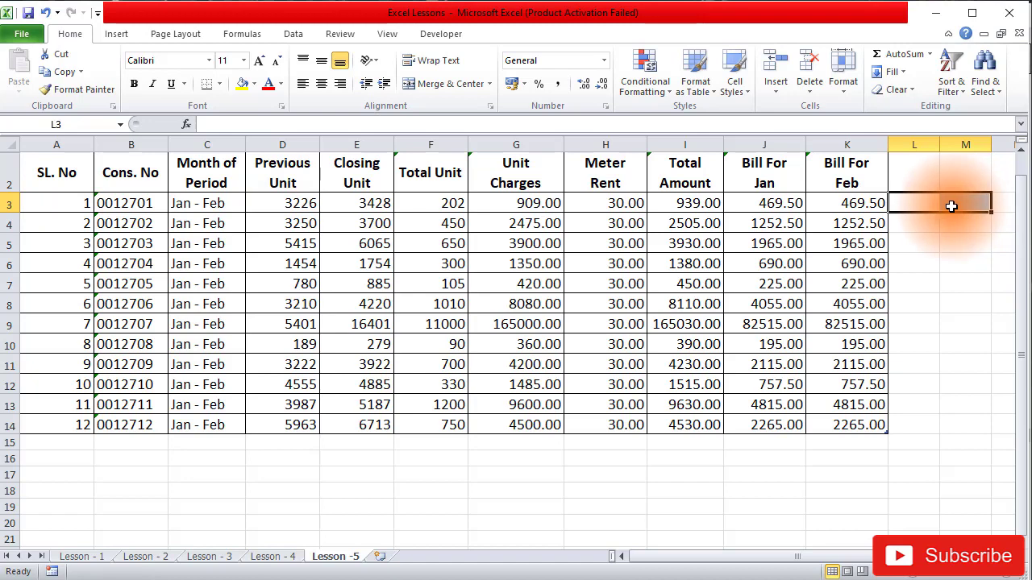
click(440, 84)
text(Sea)
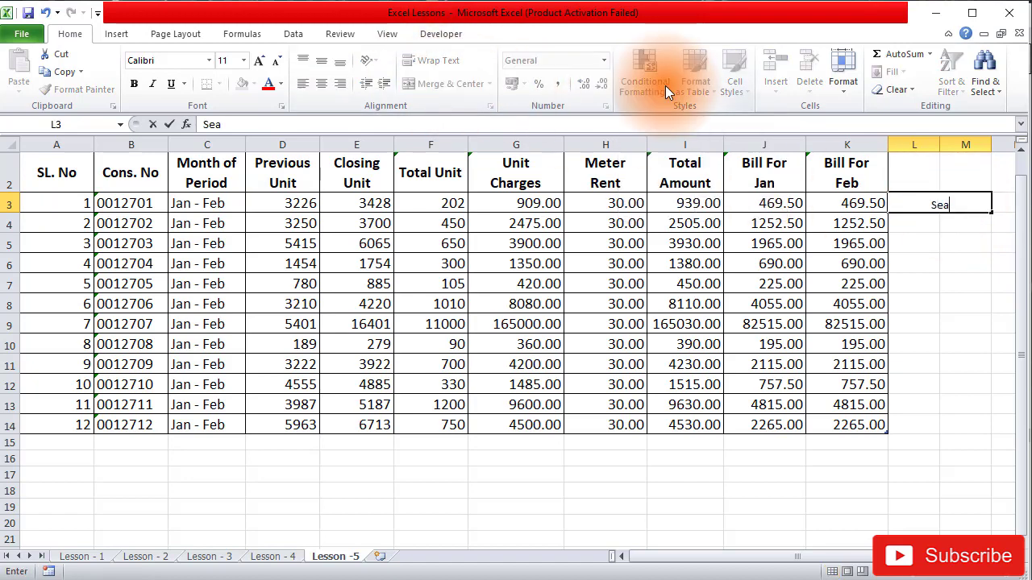
text(rch)
click(965, 242)
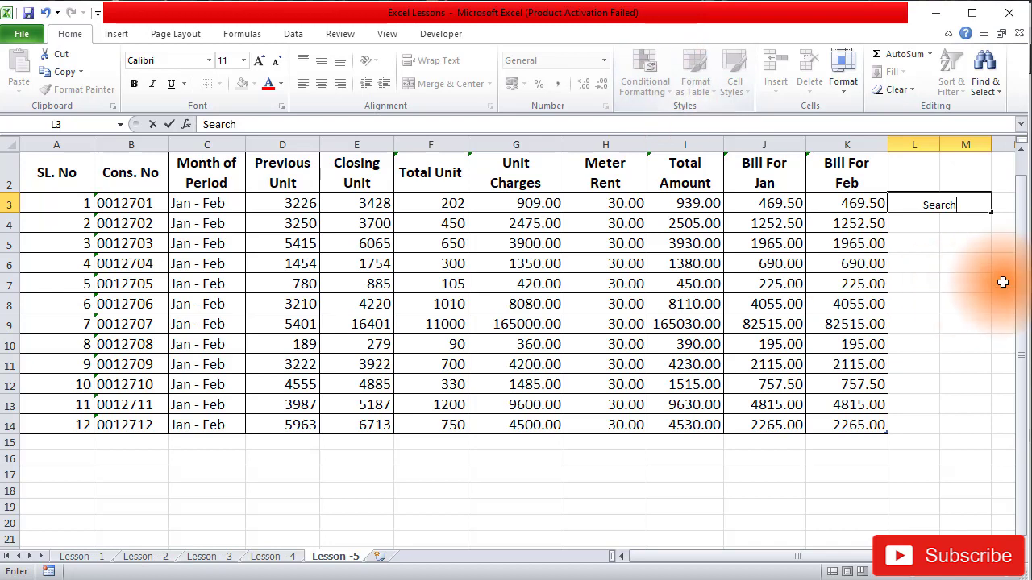
- Format the Search label with font size 16 and red text
click(924, 209)
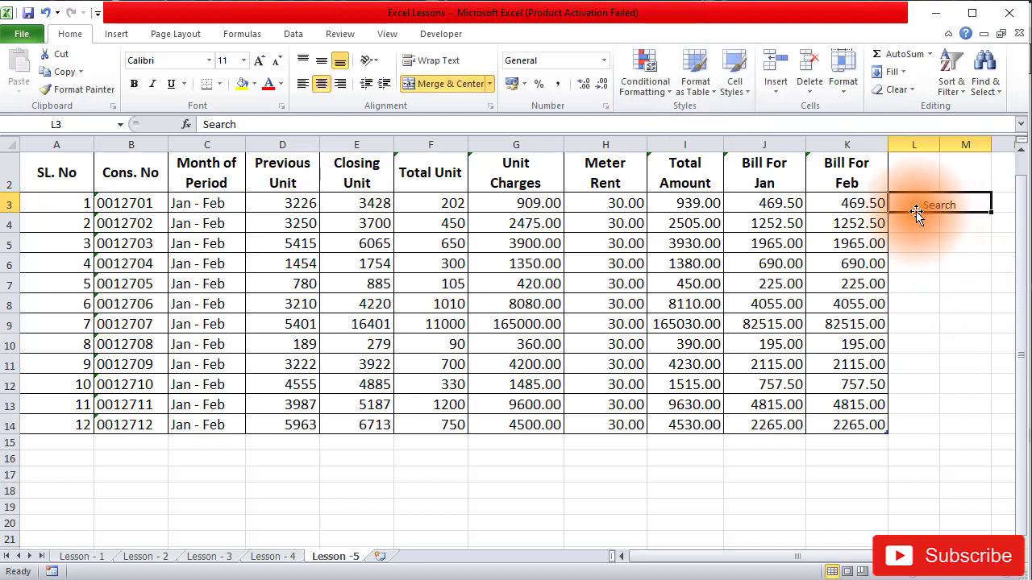
click(258, 62)
click(258, 62)
click(258, 62)
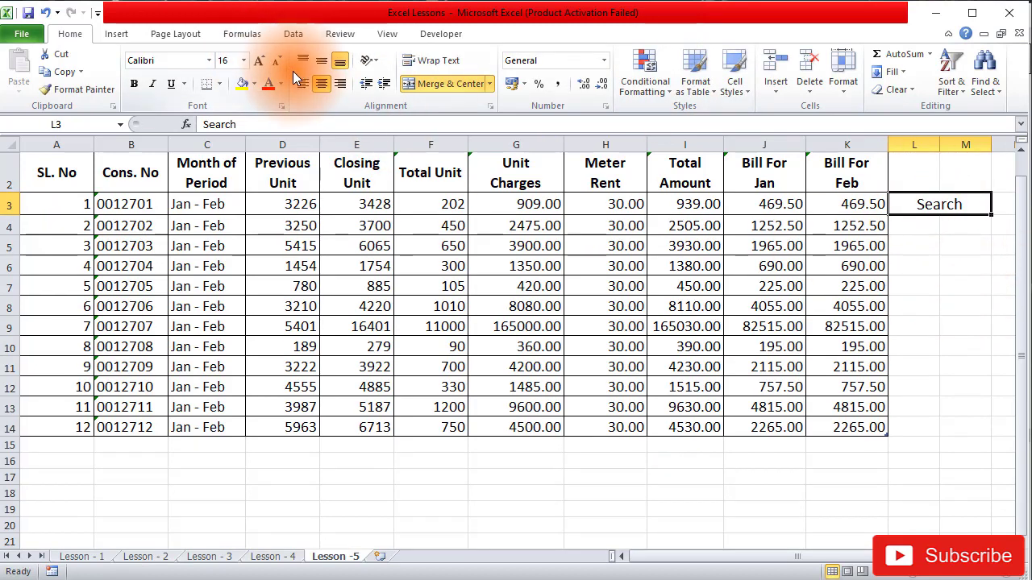
click(267, 84)
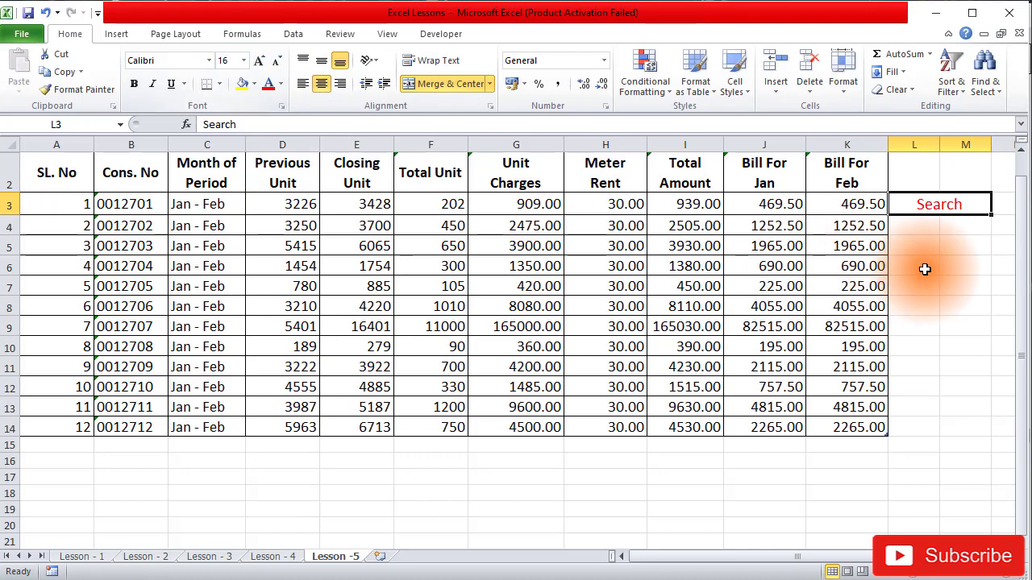
- Merge and center cells L4:M4 below the Search label and format them with font size 16 and dark blue text
click(934, 228)
drag(934, 228, 947, 231)
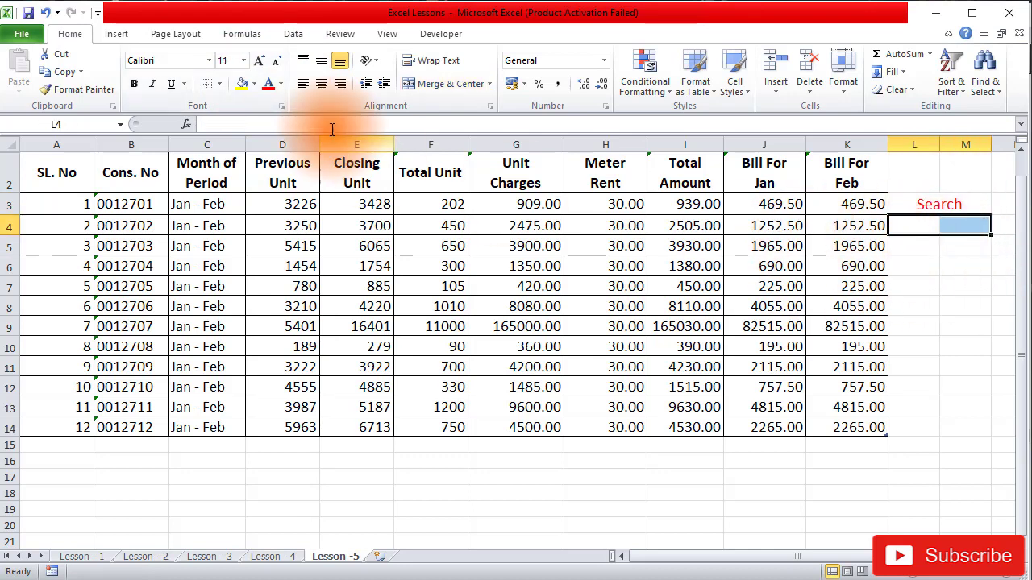
click(459, 84)
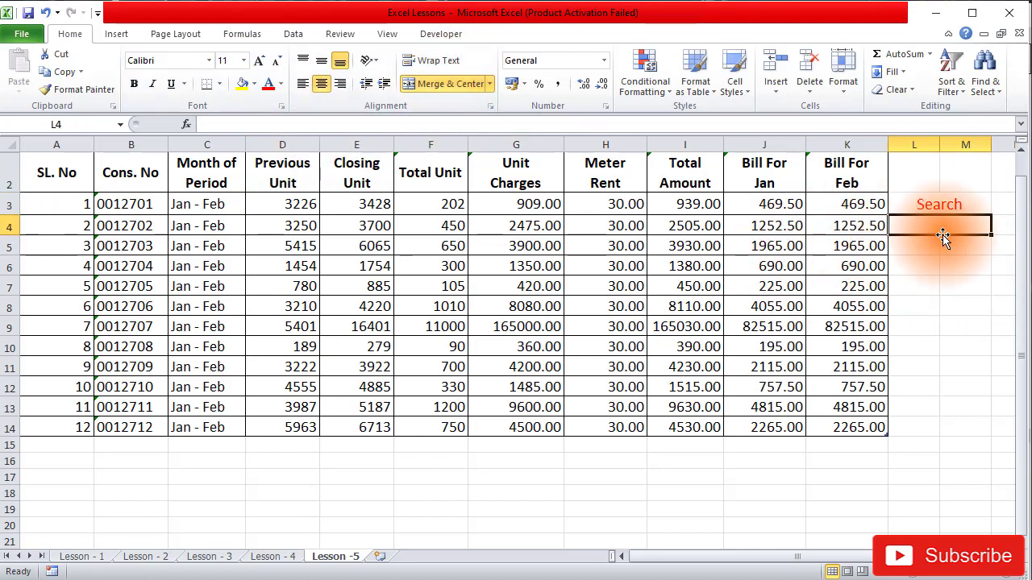
click(259, 59)
click(280, 84)
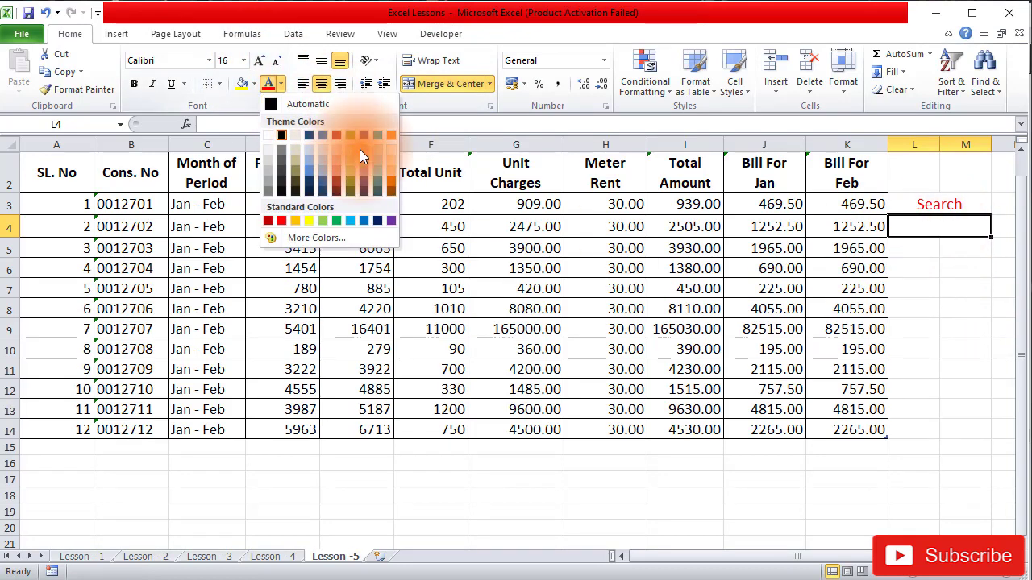
click(376, 220)
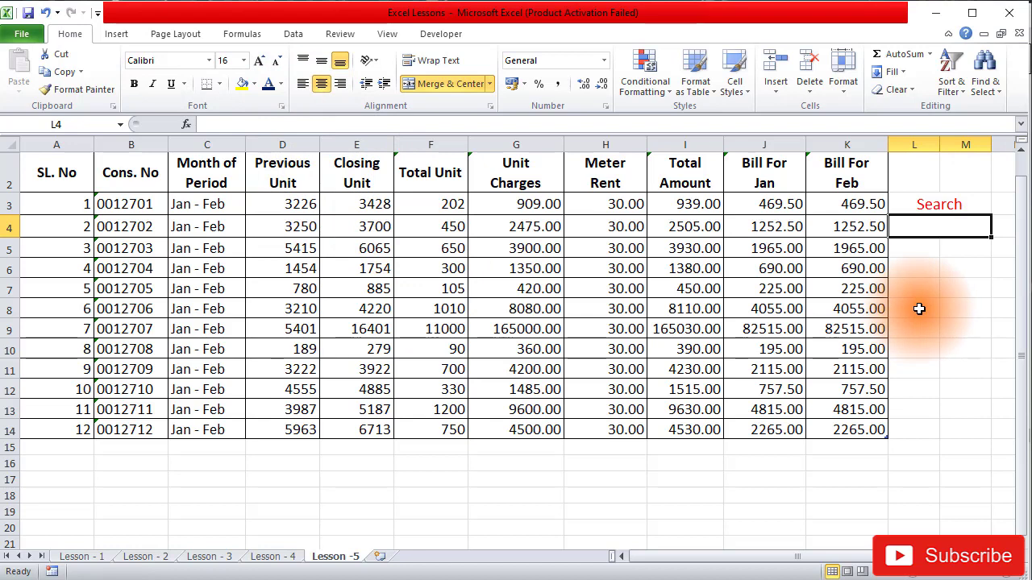
text(1115)
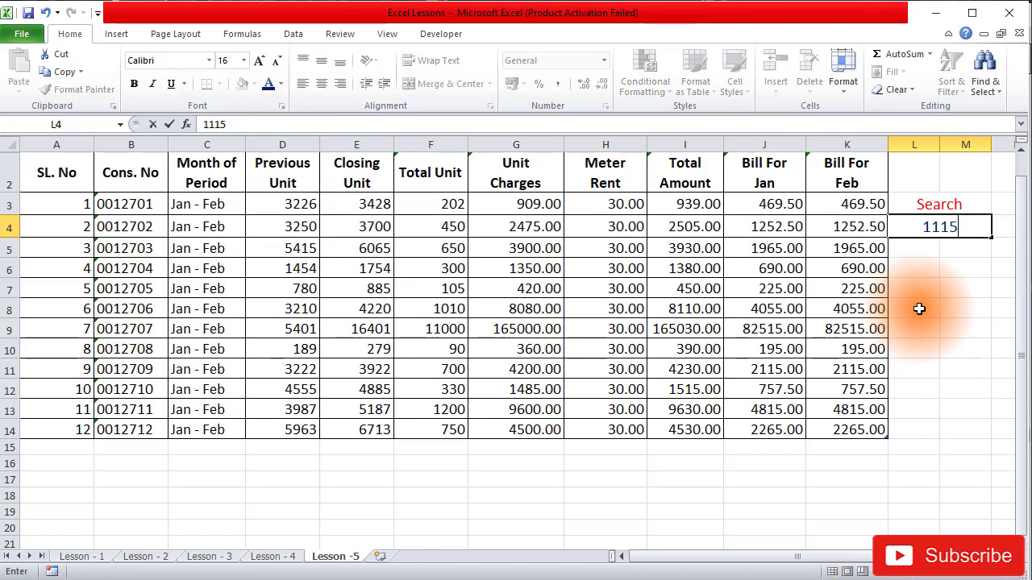
key(BackSpace)
key(BackSpace)
key(BackSpace)
key(BackSpace)
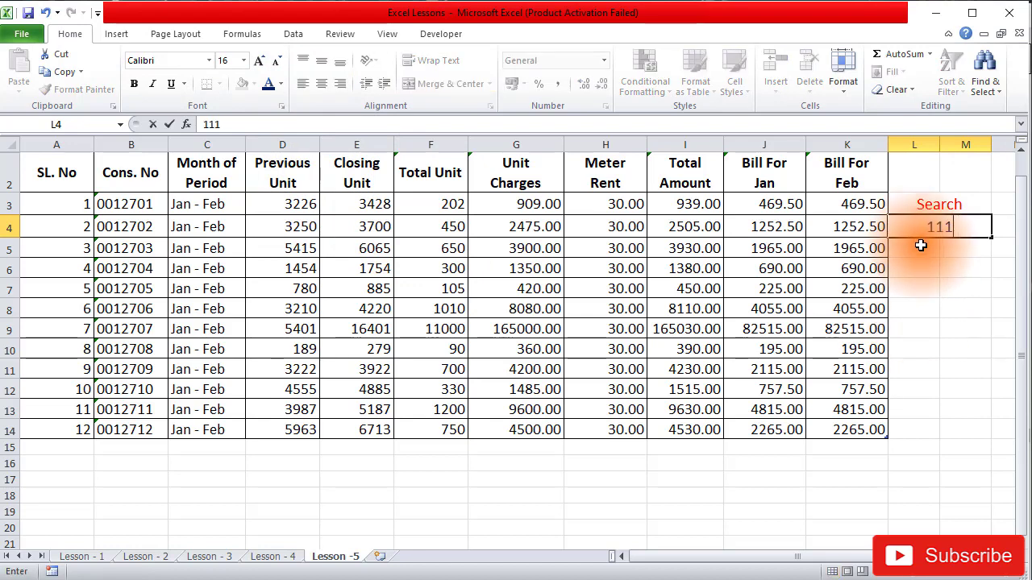
click(920, 245)
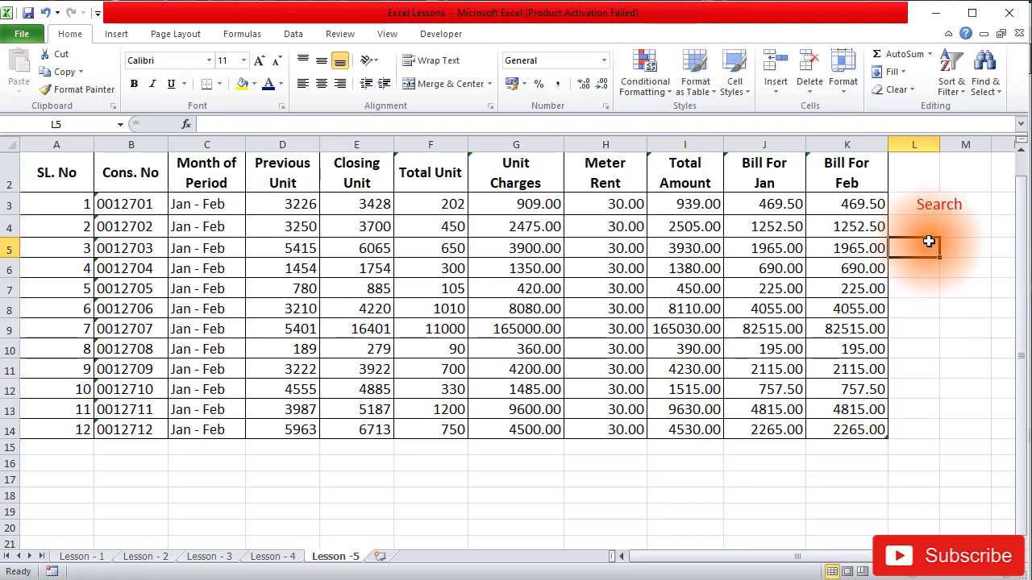
- Apply all borders to the Search label and the input cell below it, L3:M4
drag(930, 202, 951, 227)
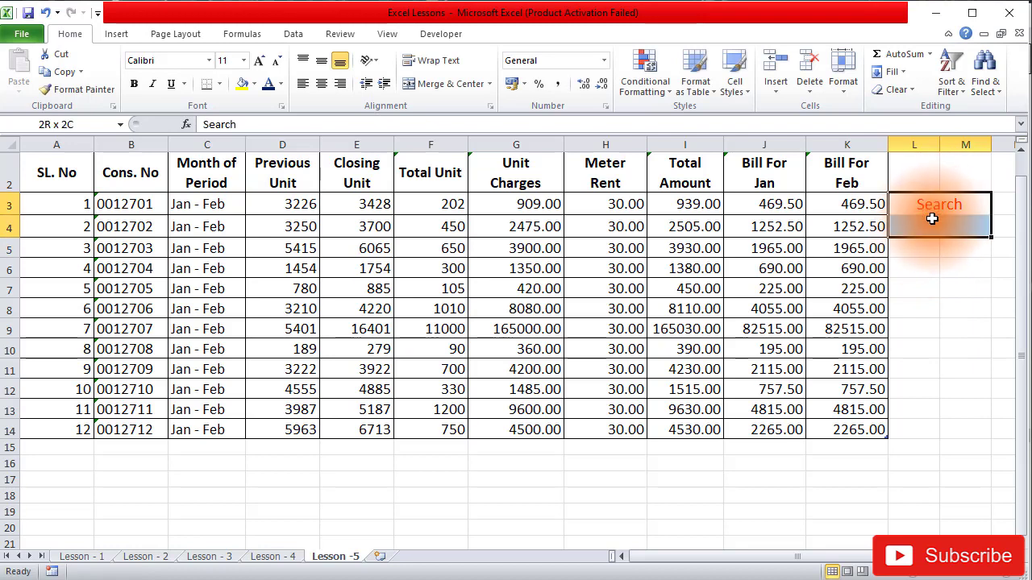
click(220, 82)
click(232, 205)
click(977, 305)
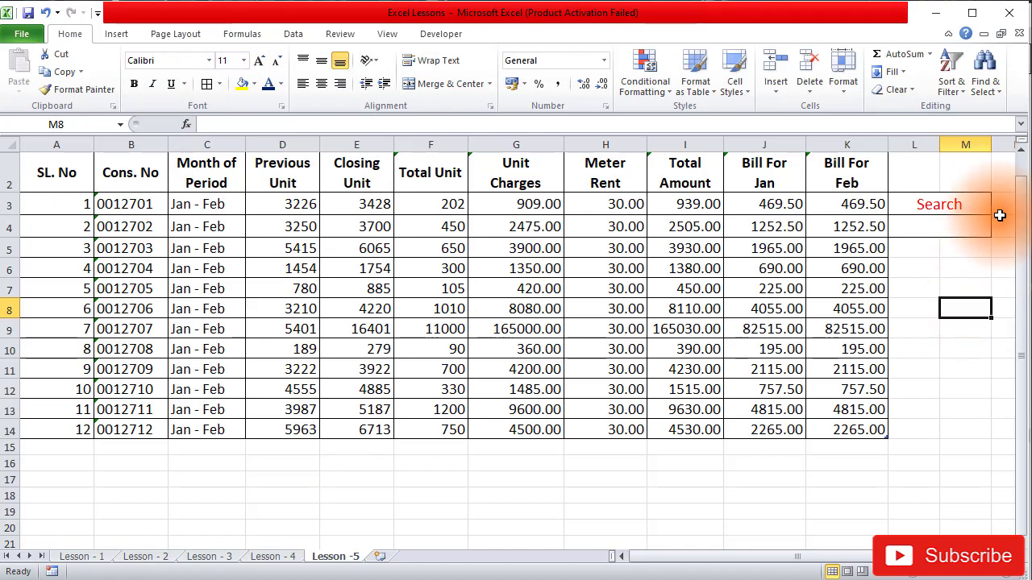
click(933, 228)
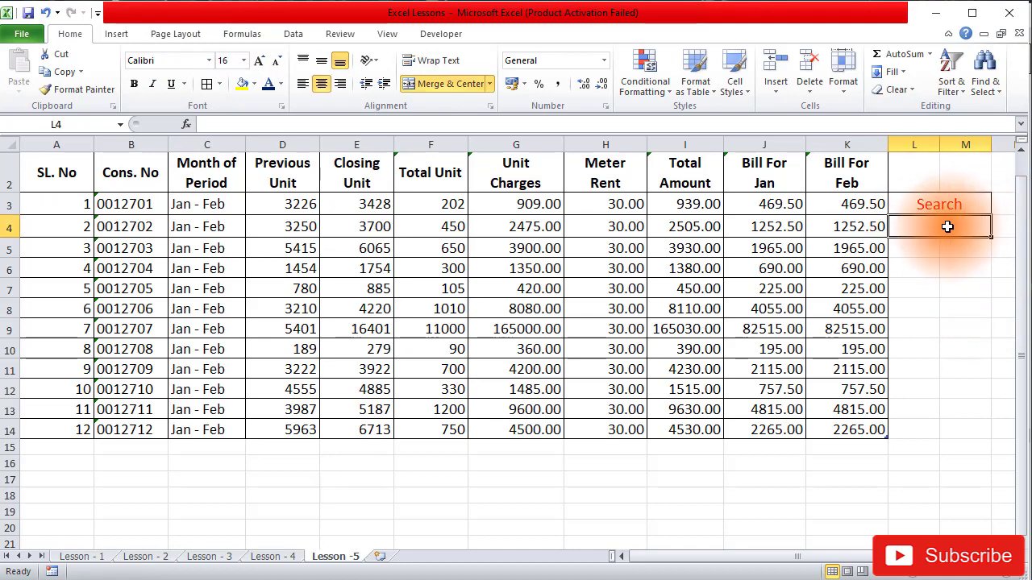
click(979, 287)
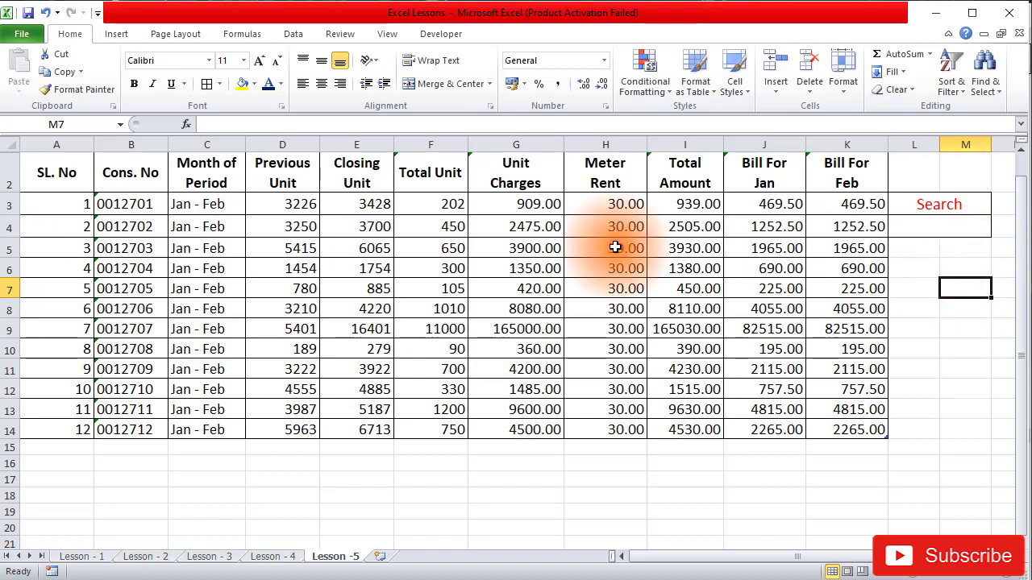
- Create a formula-based conditional formatting rule for data rows A3:K14 with the formula =search($L$4,$b3)
drag(64, 168, 848, 429)
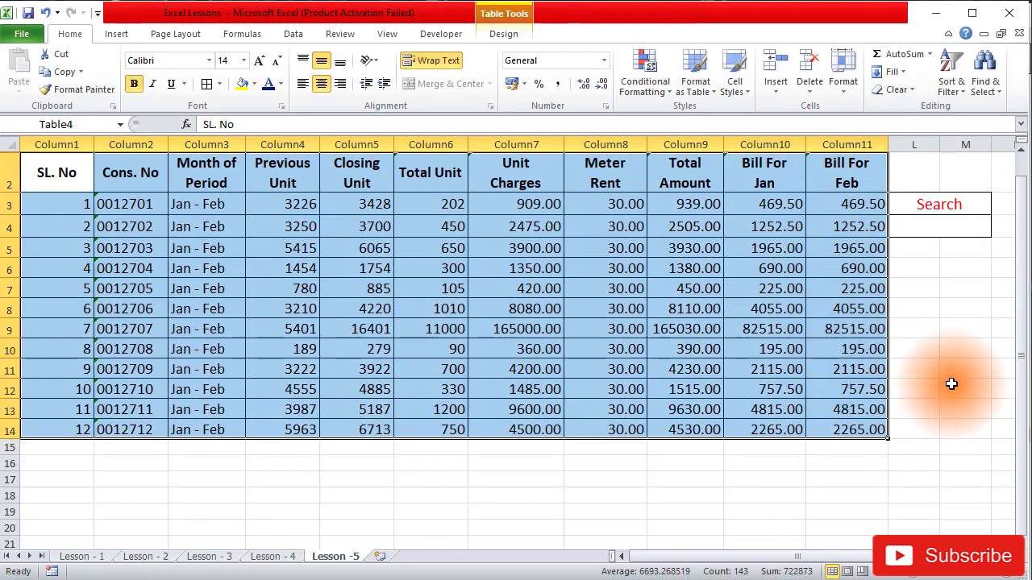
click(949, 387)
drag(46, 203, 834, 409)
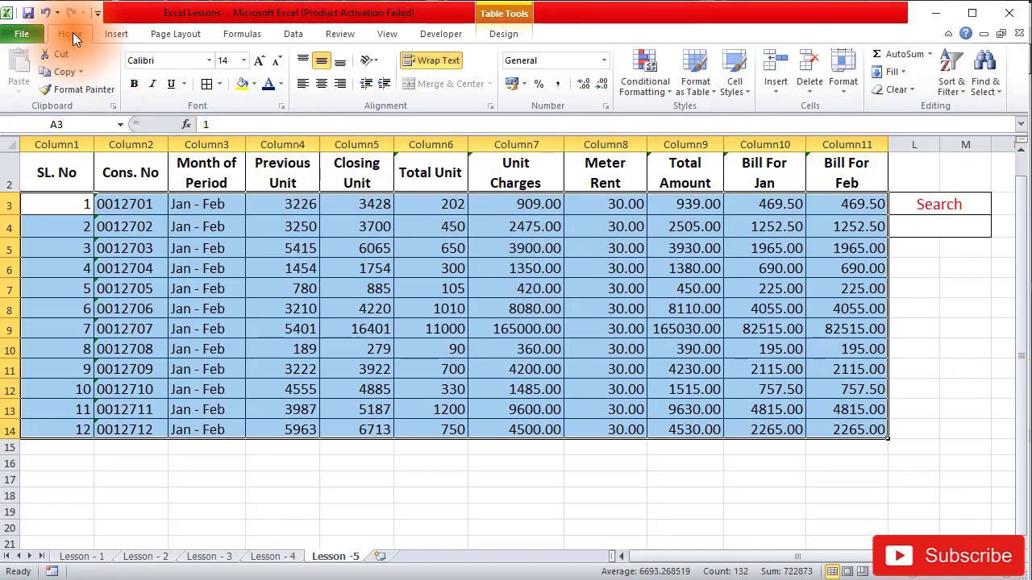
click(657, 75)
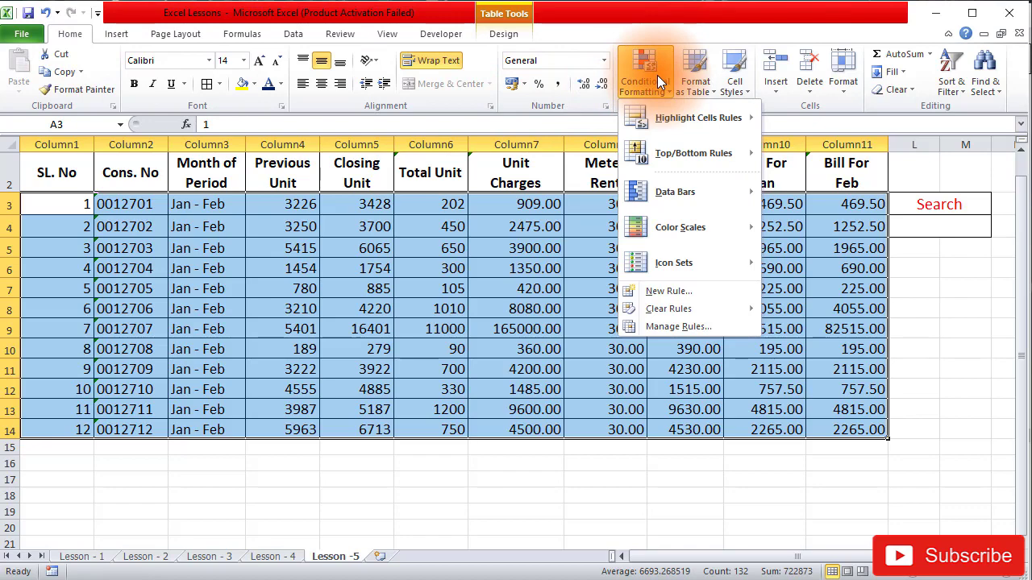
click(683, 297)
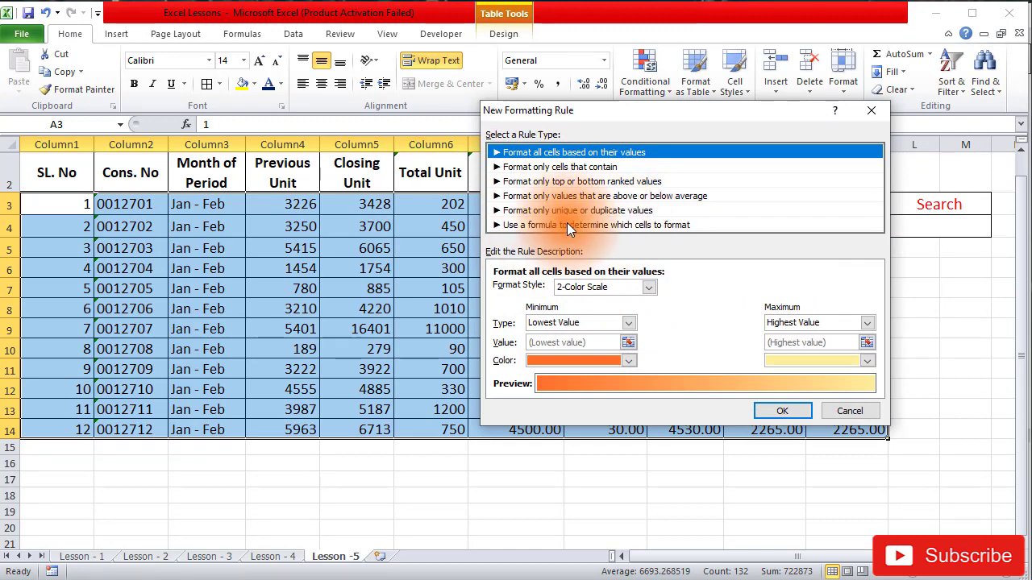
click(676, 225)
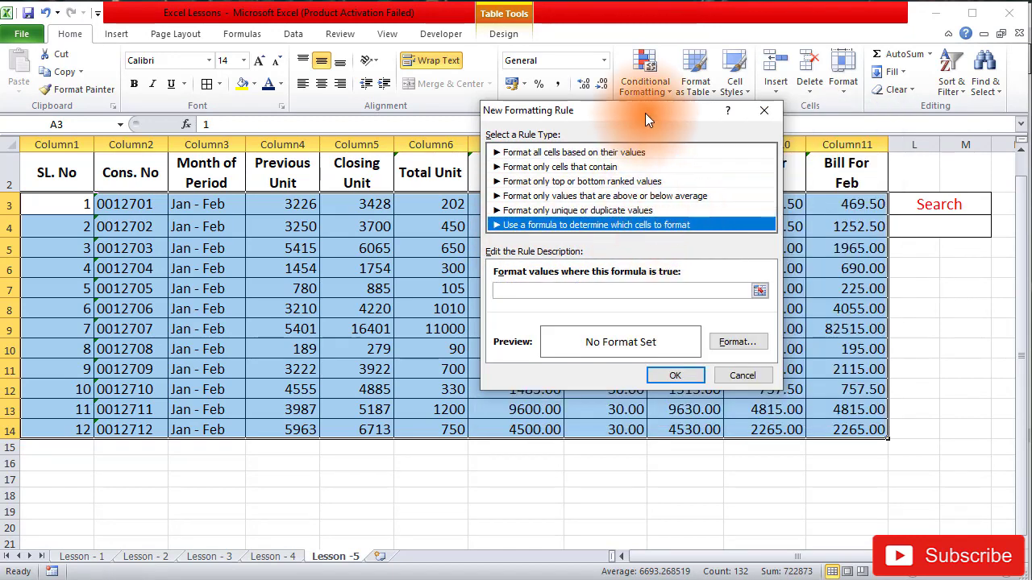
drag(645, 113, 595, 137)
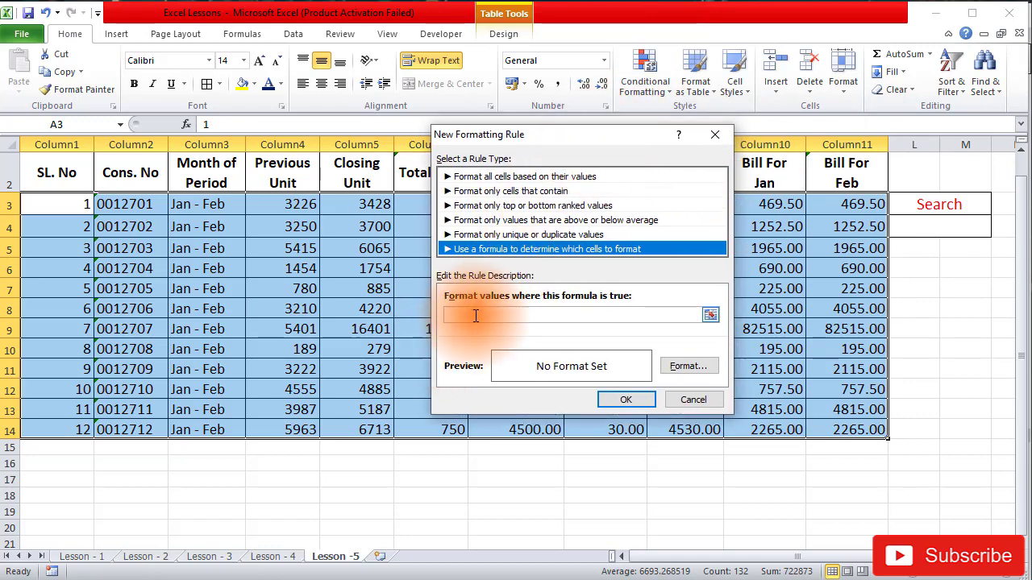
click(476, 316)
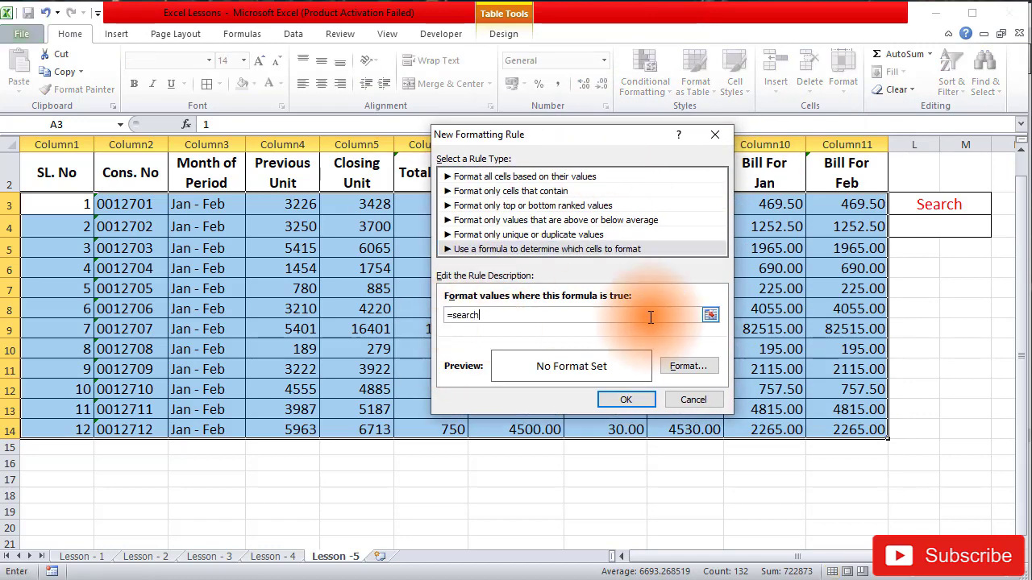
text(=search()
click(946, 229)
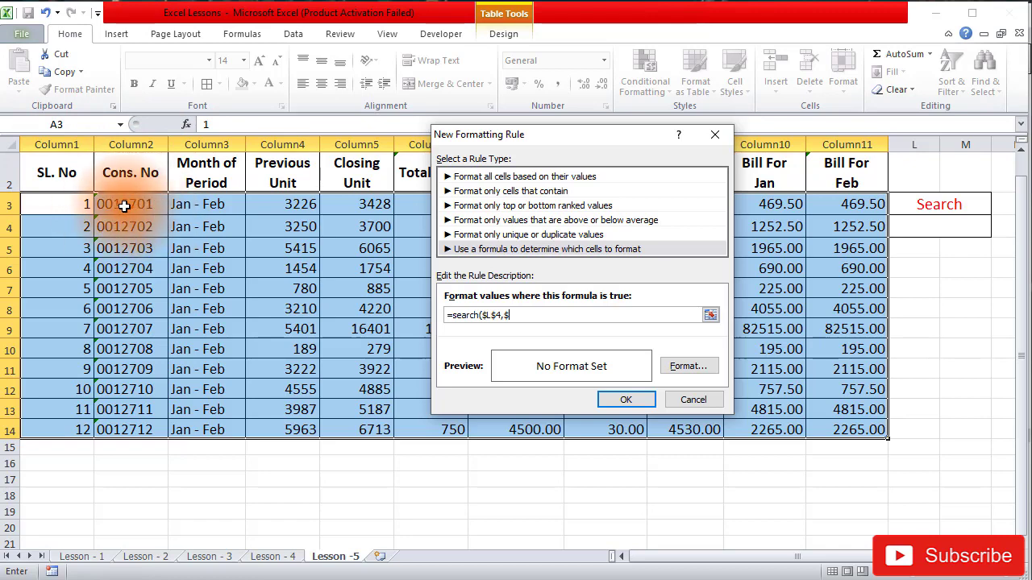
text(b3)
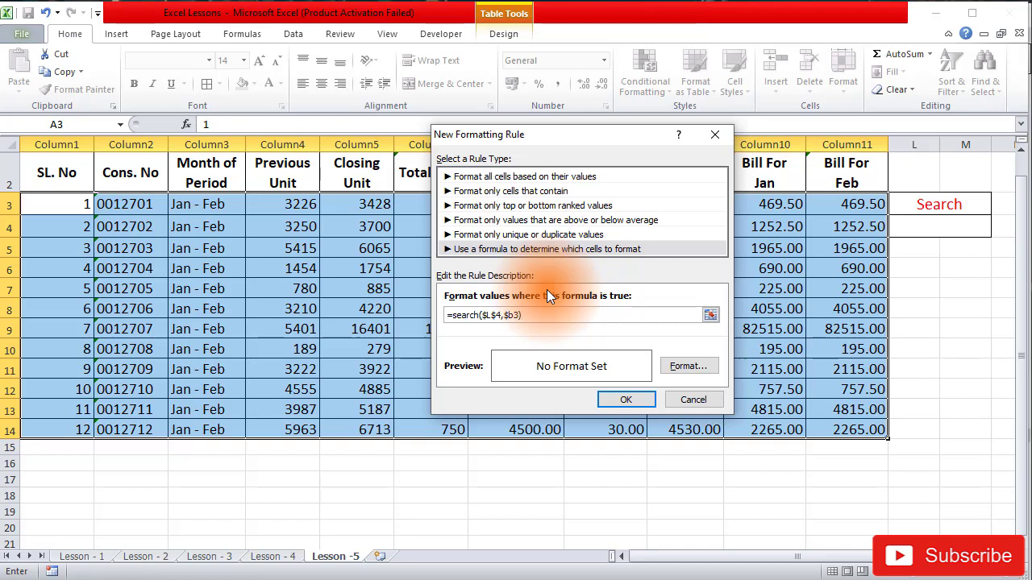
- Give the search rule a light orange fill and apply it to the table
click(682, 367)
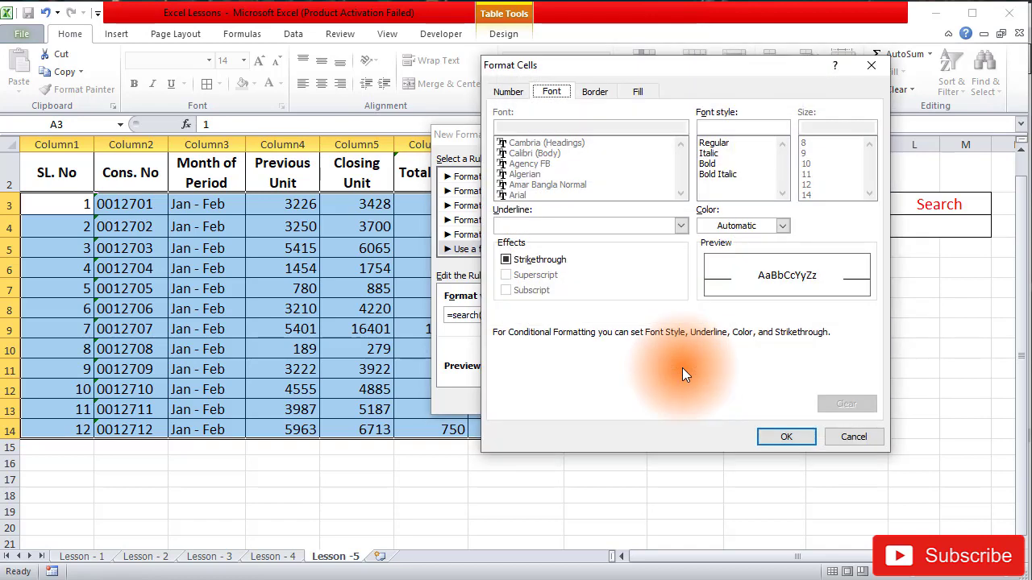
click(639, 91)
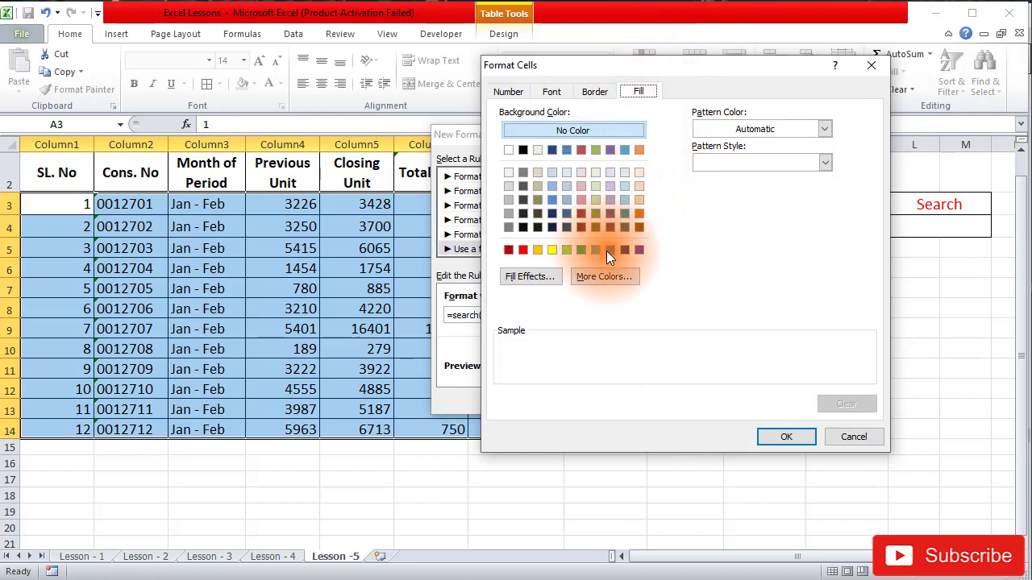
click(595, 200)
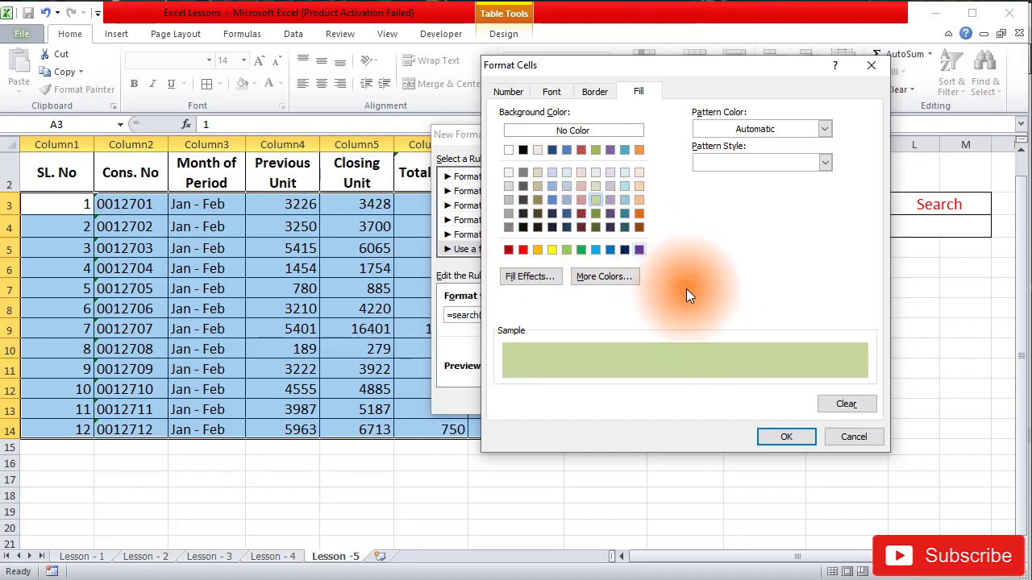
click(640, 200)
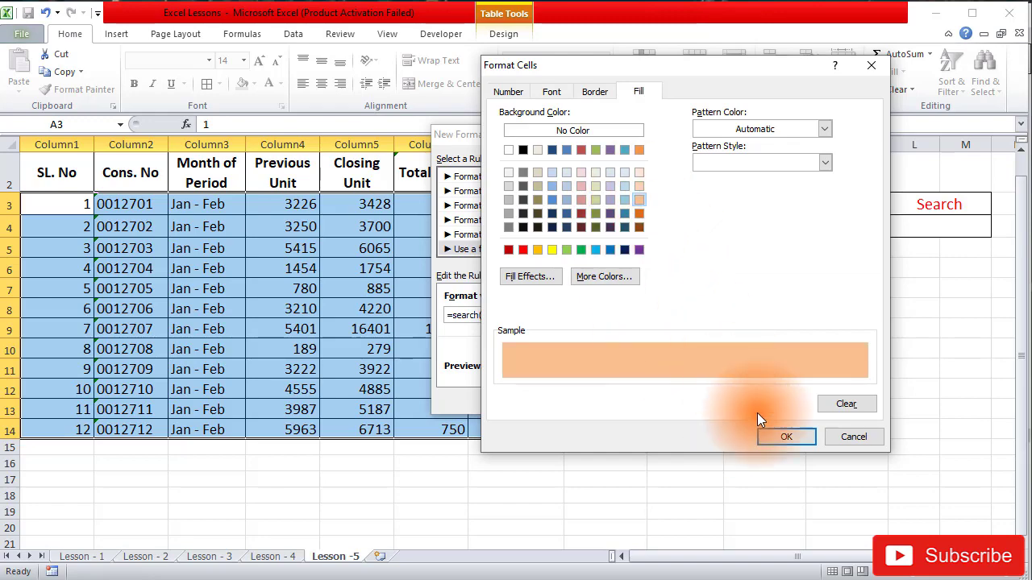
click(775, 436)
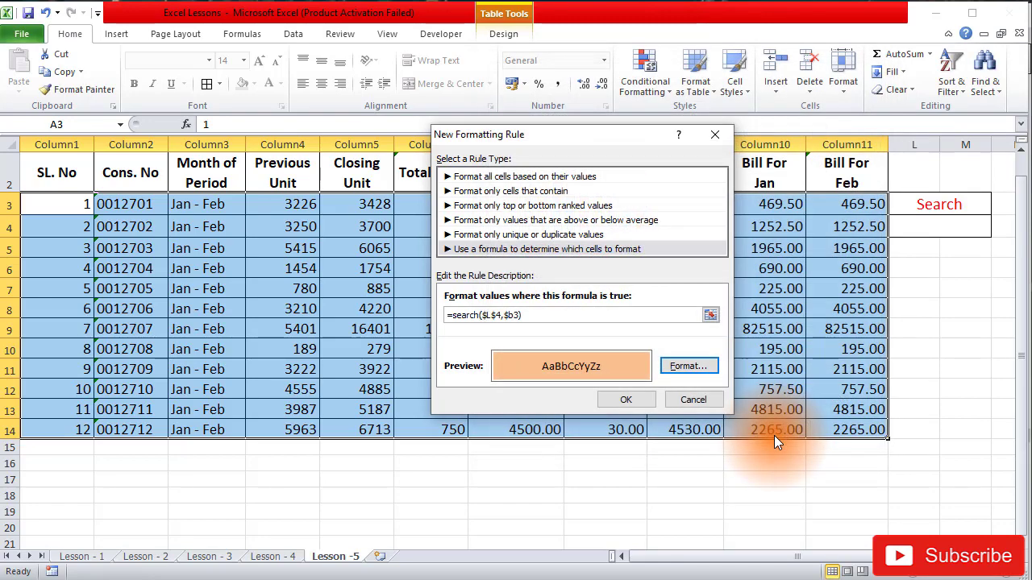
click(627, 400)
click(935, 311)
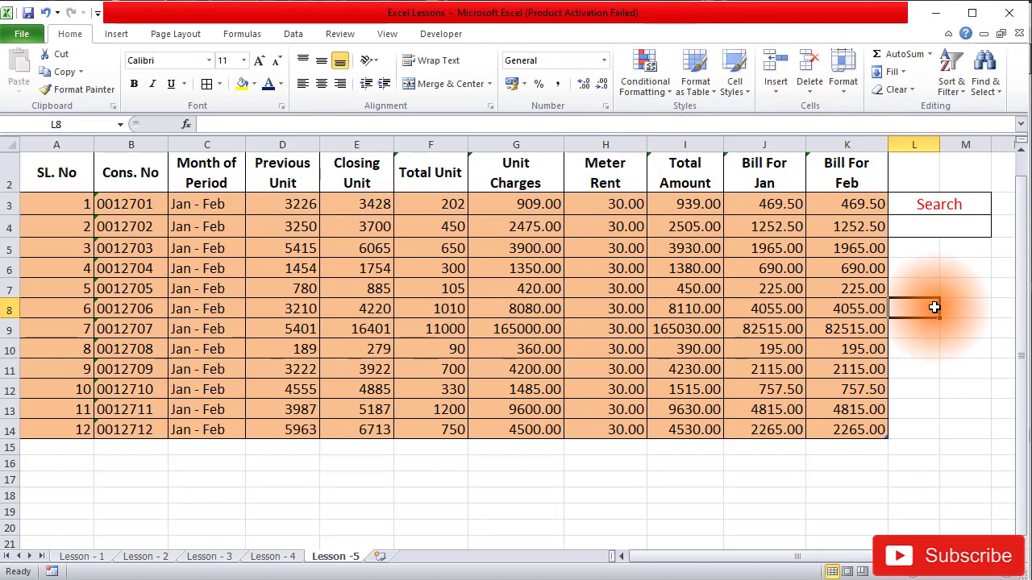
- Test the search box by entering the consumer number of serial 9 in L4, followed by that of serial 7
click(951, 234)
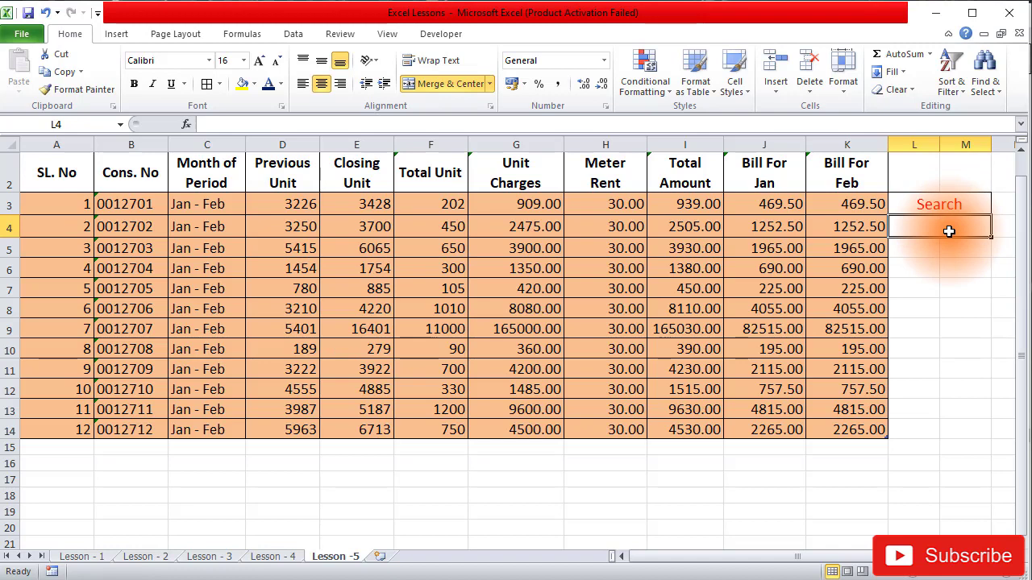
text(0012)
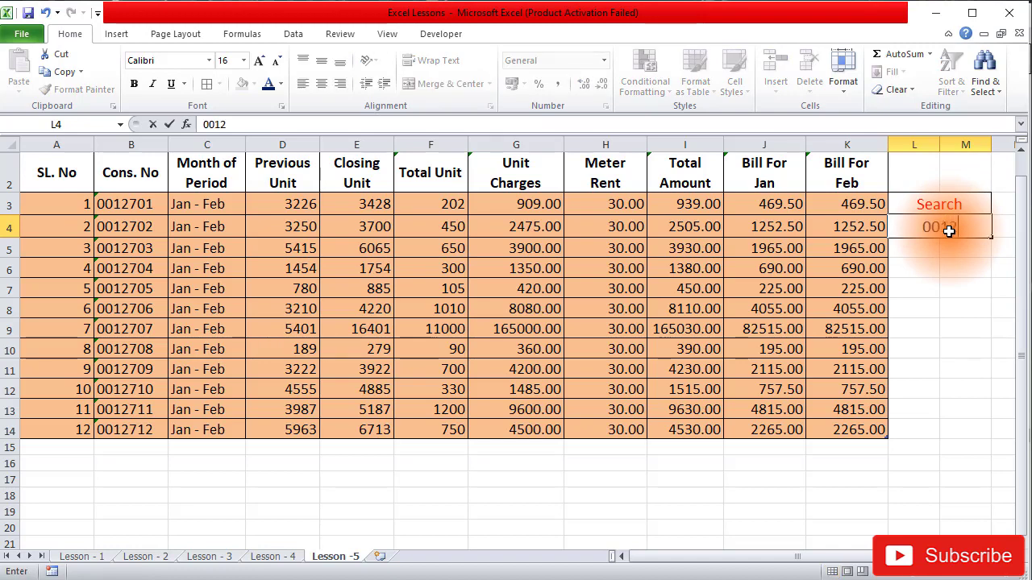
text(709)
key(Return)
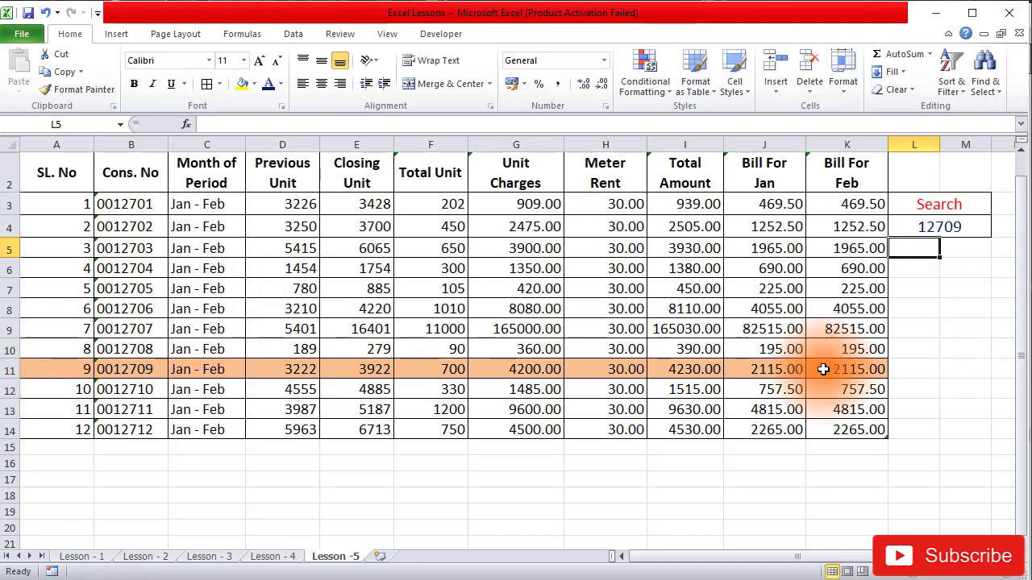
click(935, 232)
text(001)
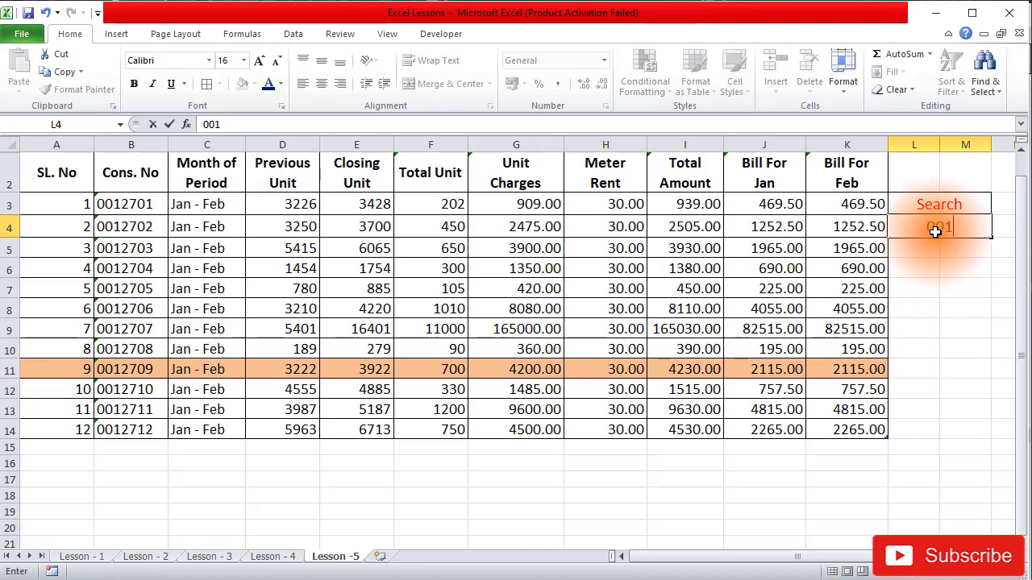
text(2707)
key(Return)
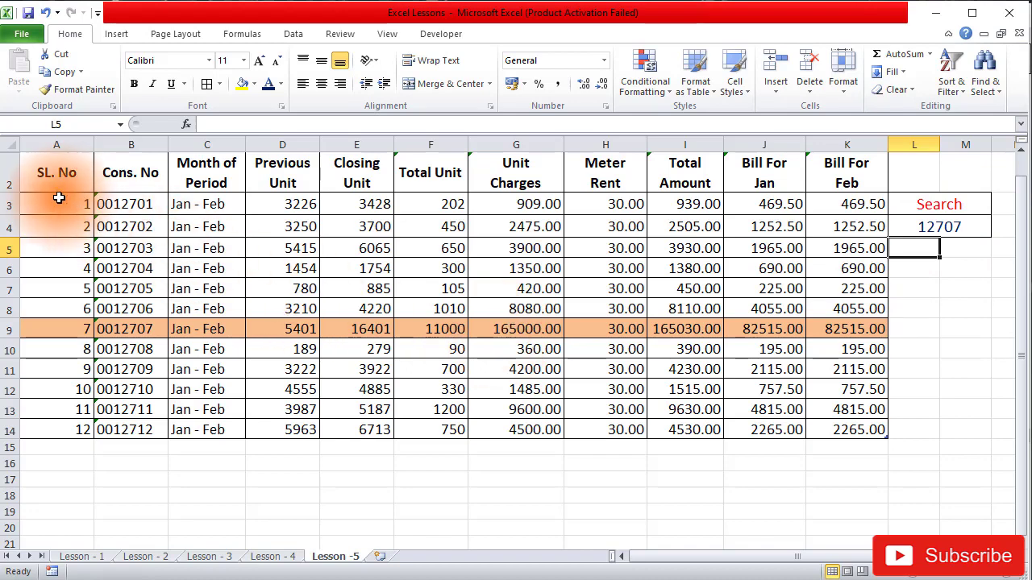
- Delete the search formula's conditional formatting rule from data rows A3:K14 and apply the removal
drag(49, 204, 844, 425)
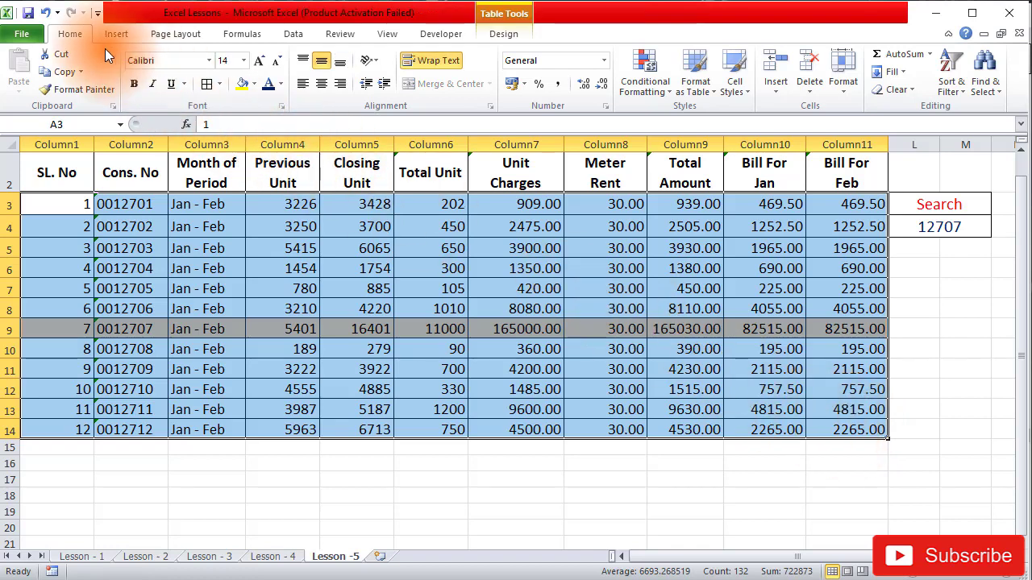
click(645, 85)
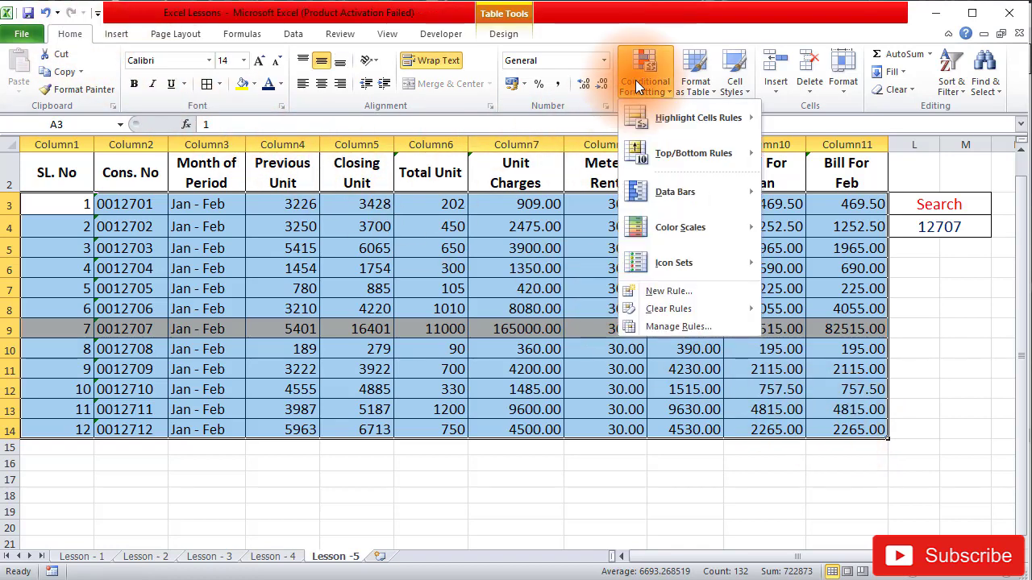
click(664, 326)
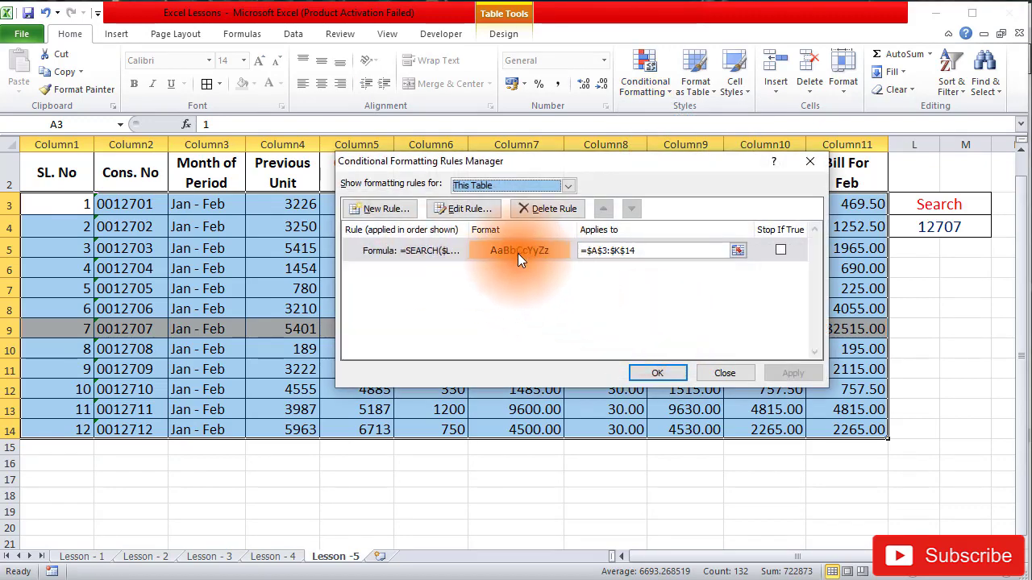
click(557, 208)
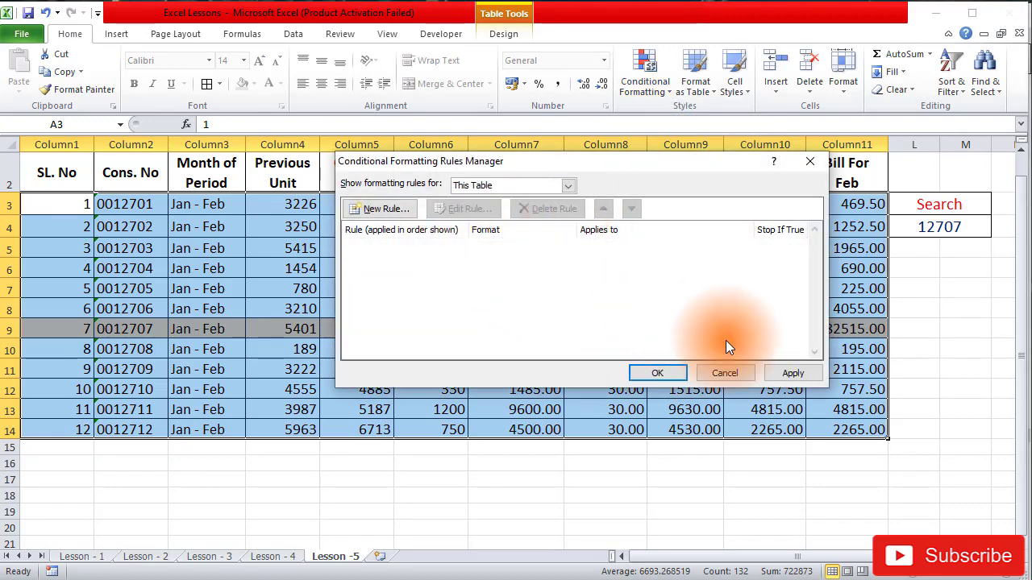
click(795, 373)
click(677, 375)
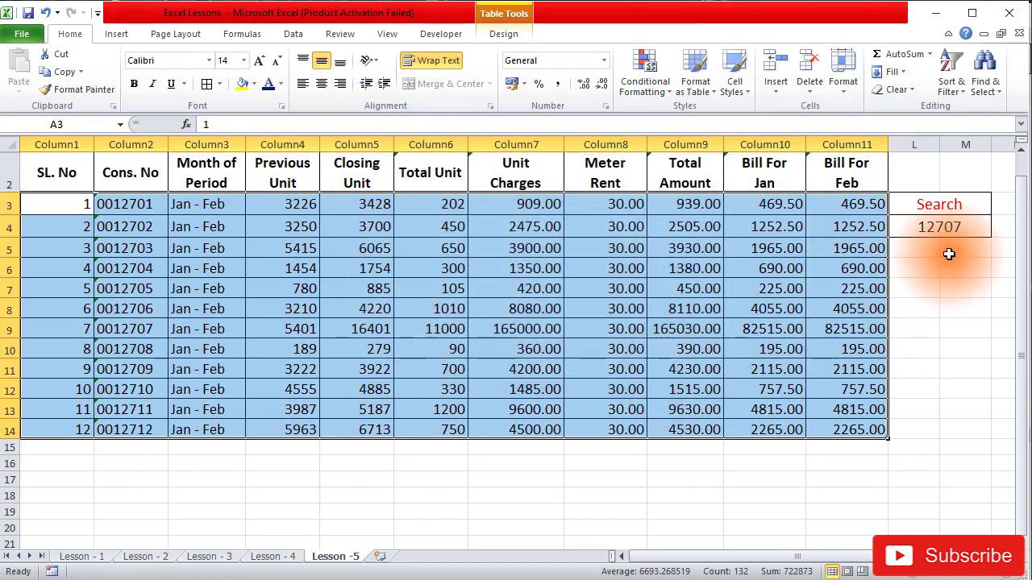
- Clear the Search label and the consumer number beneath it from the cells in L2:M5
click(947, 230)
key(Return)
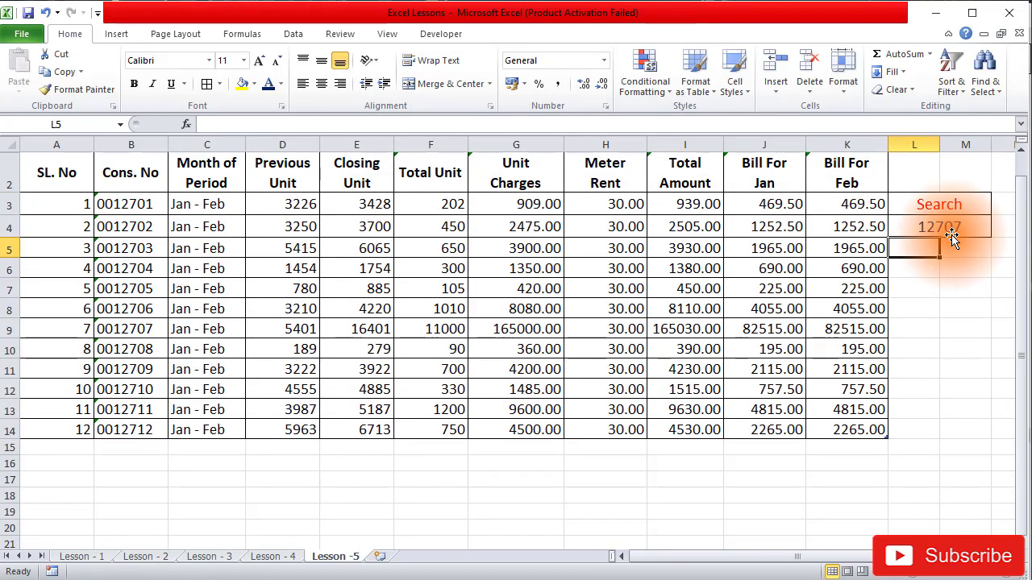
click(952, 233)
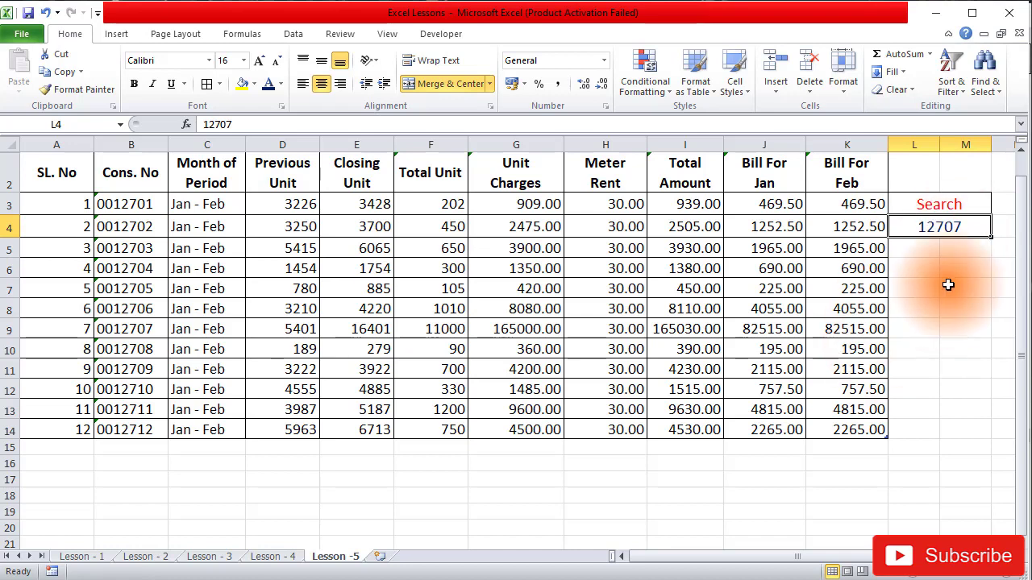
drag(947, 176, 951, 247)
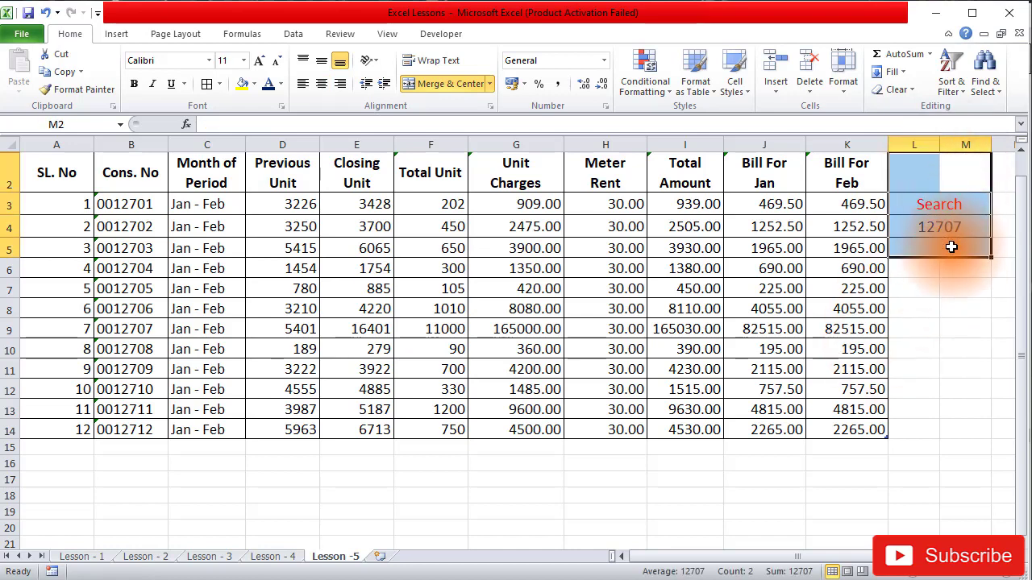
key(Delete)
click(950, 307)
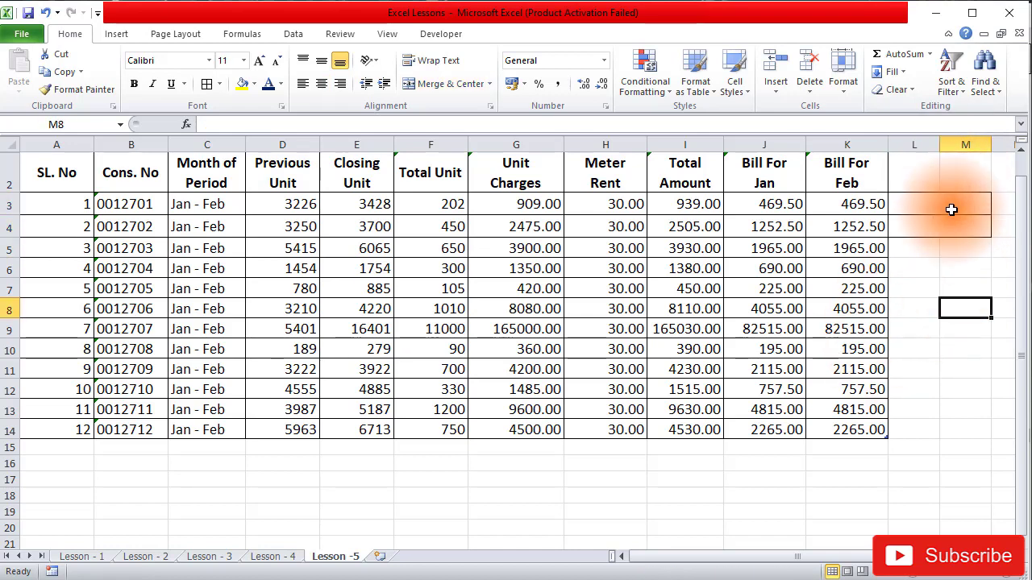
- Remove all borders from the former search box area, L2:N4
drag(935, 169, 1002, 228)
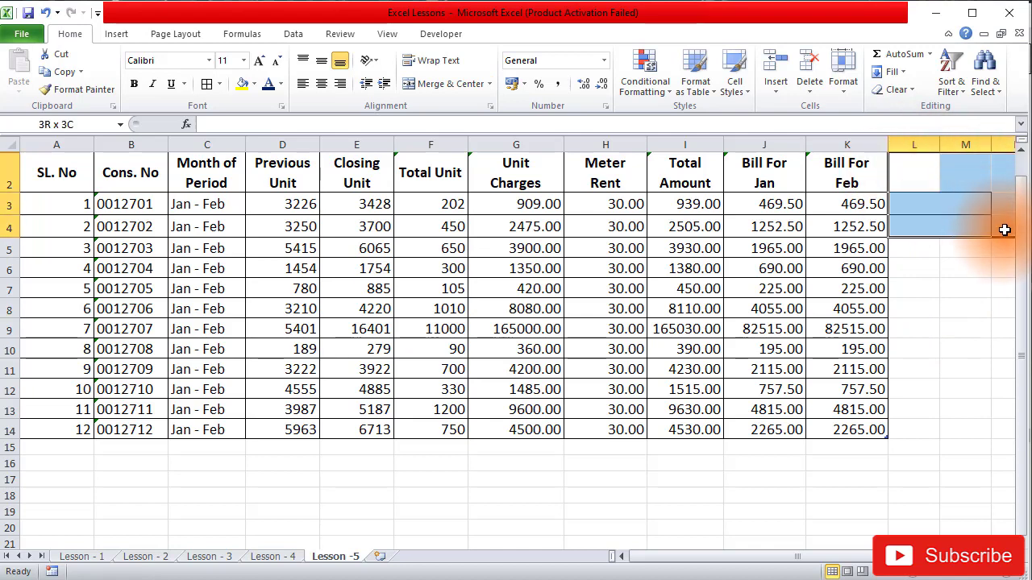
click(219, 84)
click(249, 194)
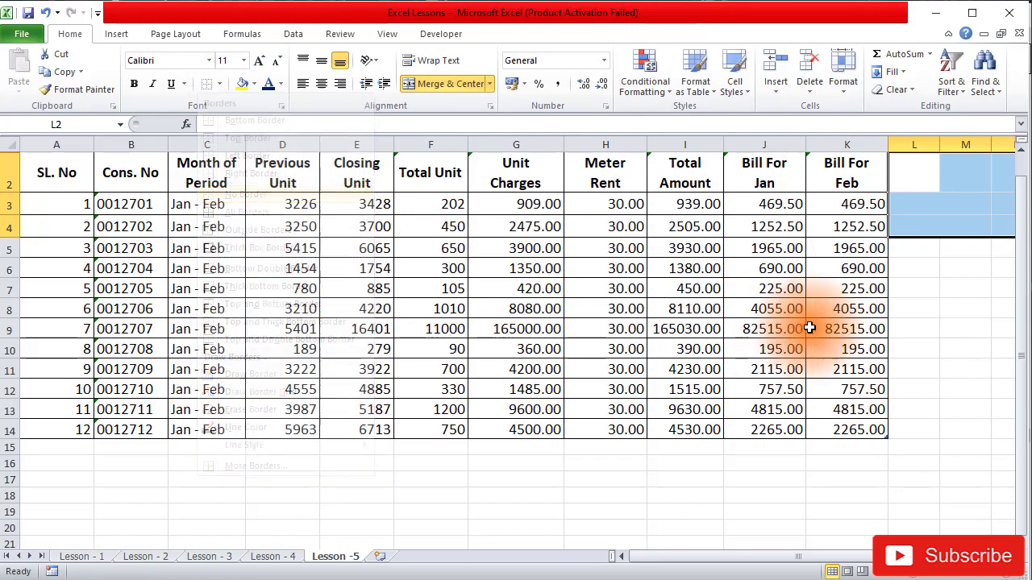
click(964, 248)
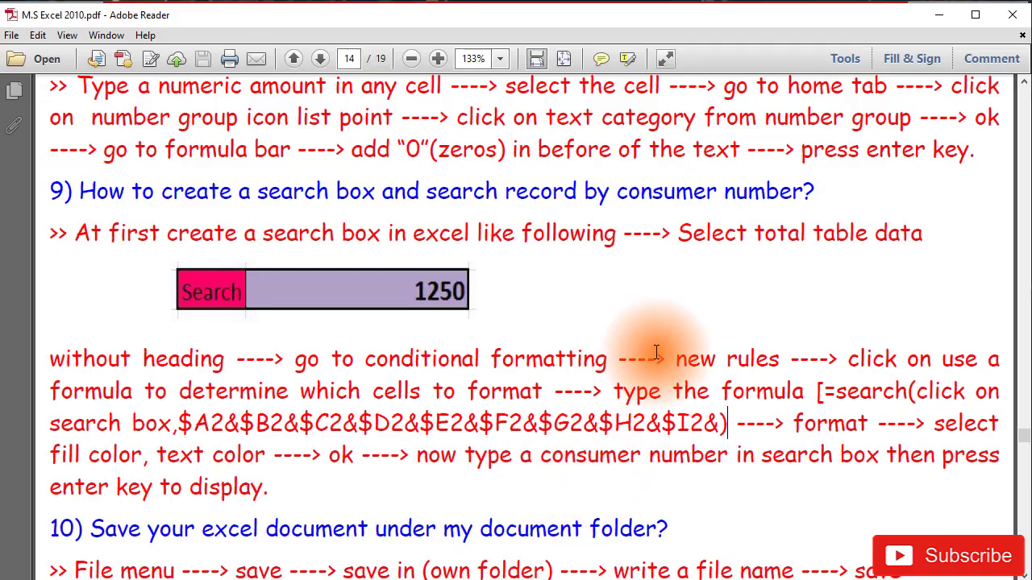
- Switch to the M.S Excel 2010 PDF in Adobe Reader, review question 10 and the Lesson-6 groceries stock exercise, and minimize the PDF
key(alt+Tab)
scroll(692, 329, down, 5)
scroll(692, 330, down, 3)
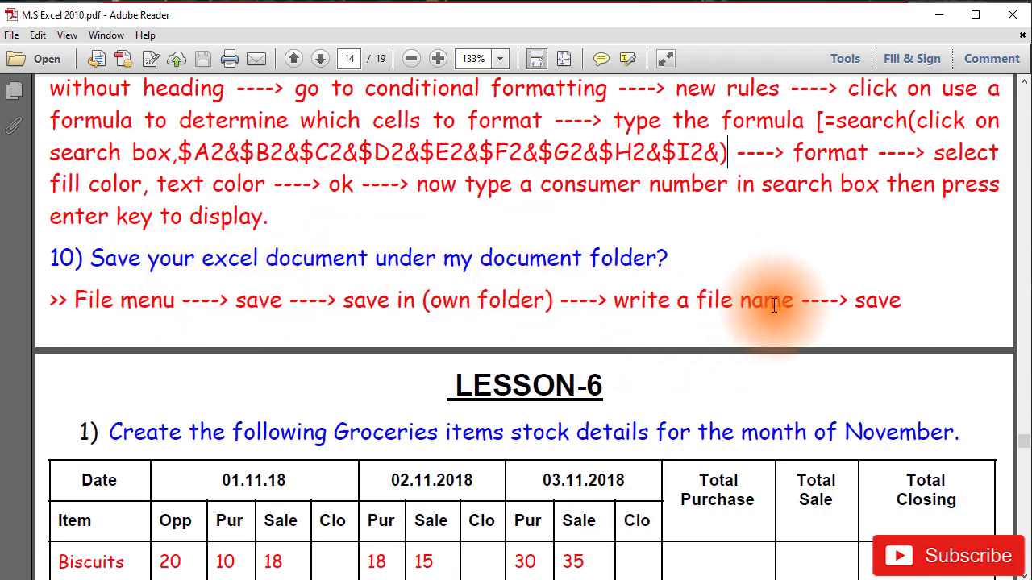
scroll(774, 304, down, 5)
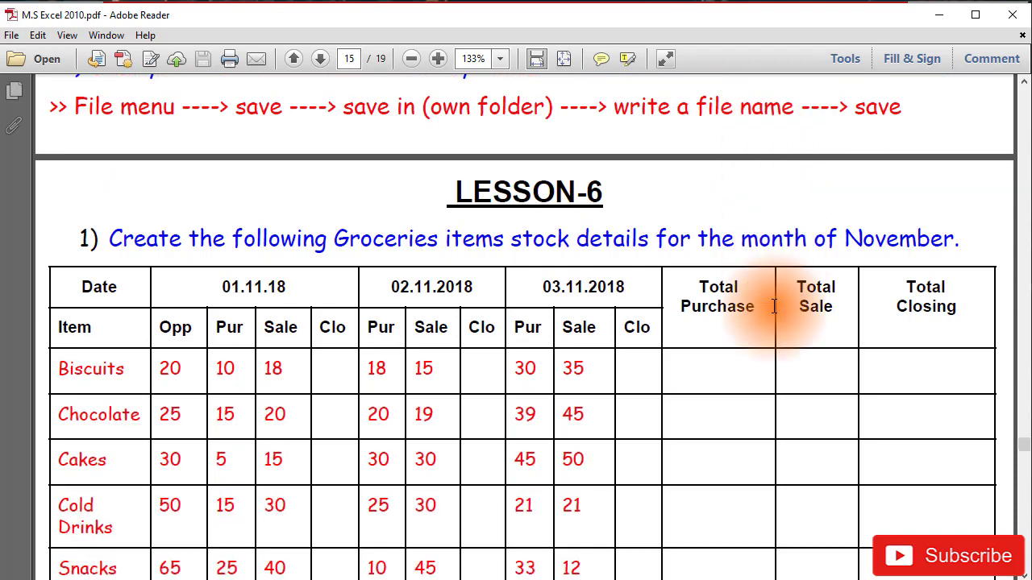
scroll(774, 307, down, 1)
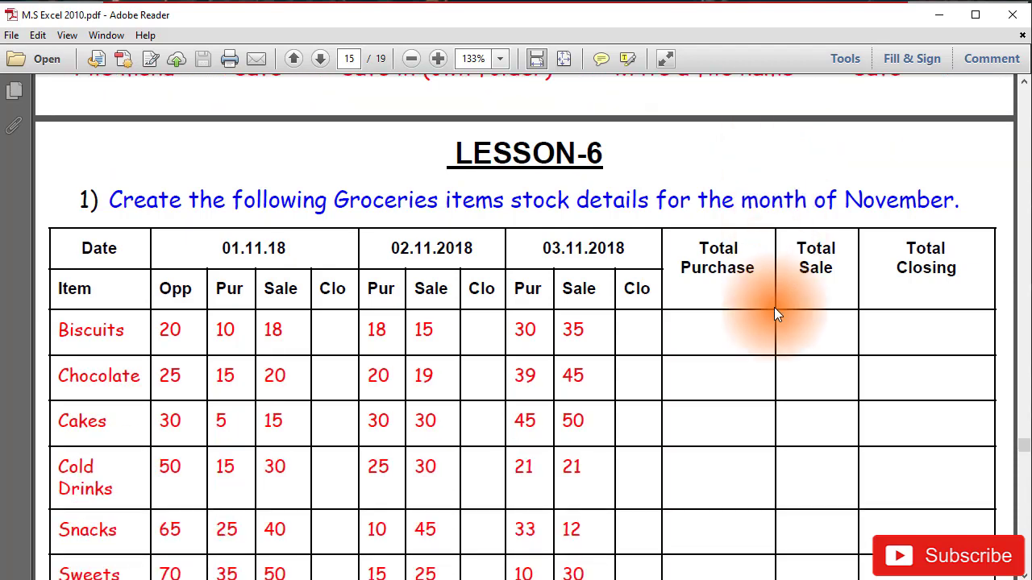
scroll(774, 307, down, 5)
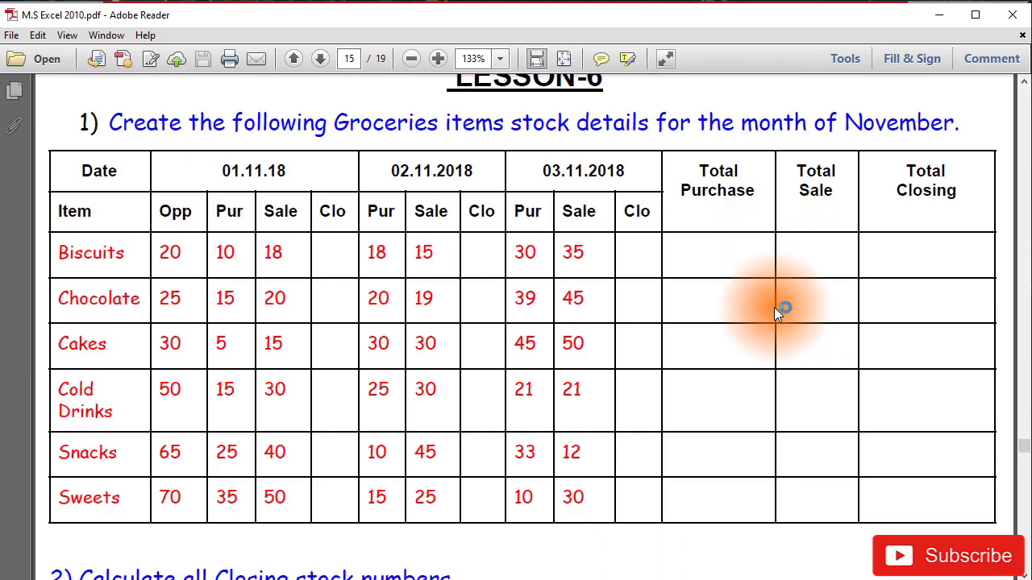
scroll(773, 315, up, 3)
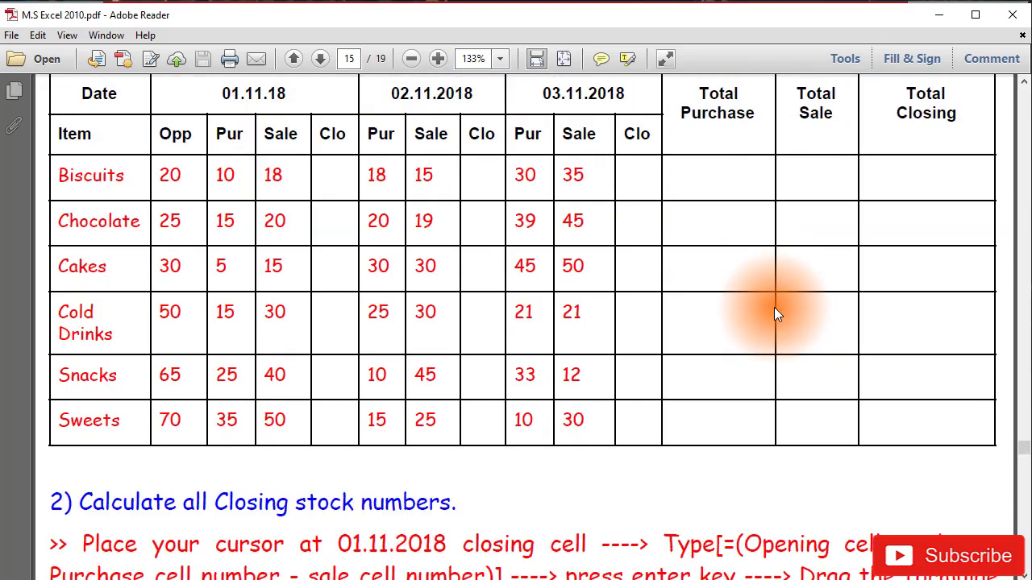
scroll(774, 314, up, 2)
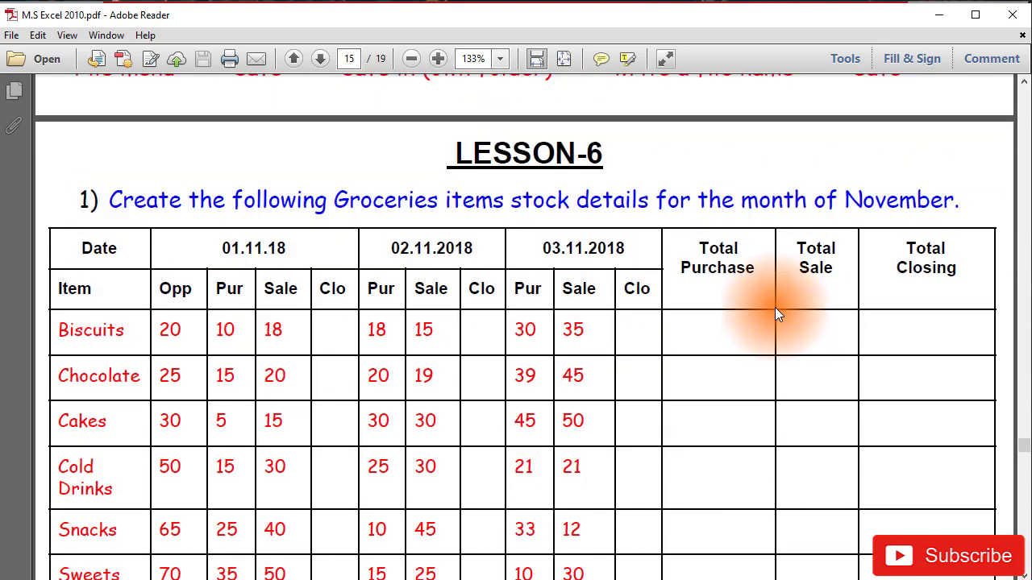
click(938, 15)
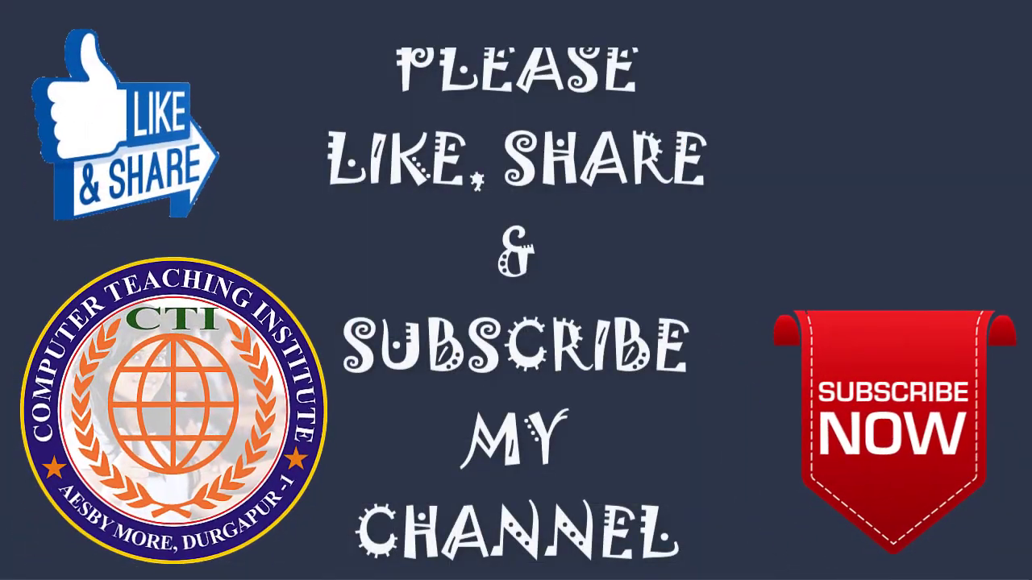